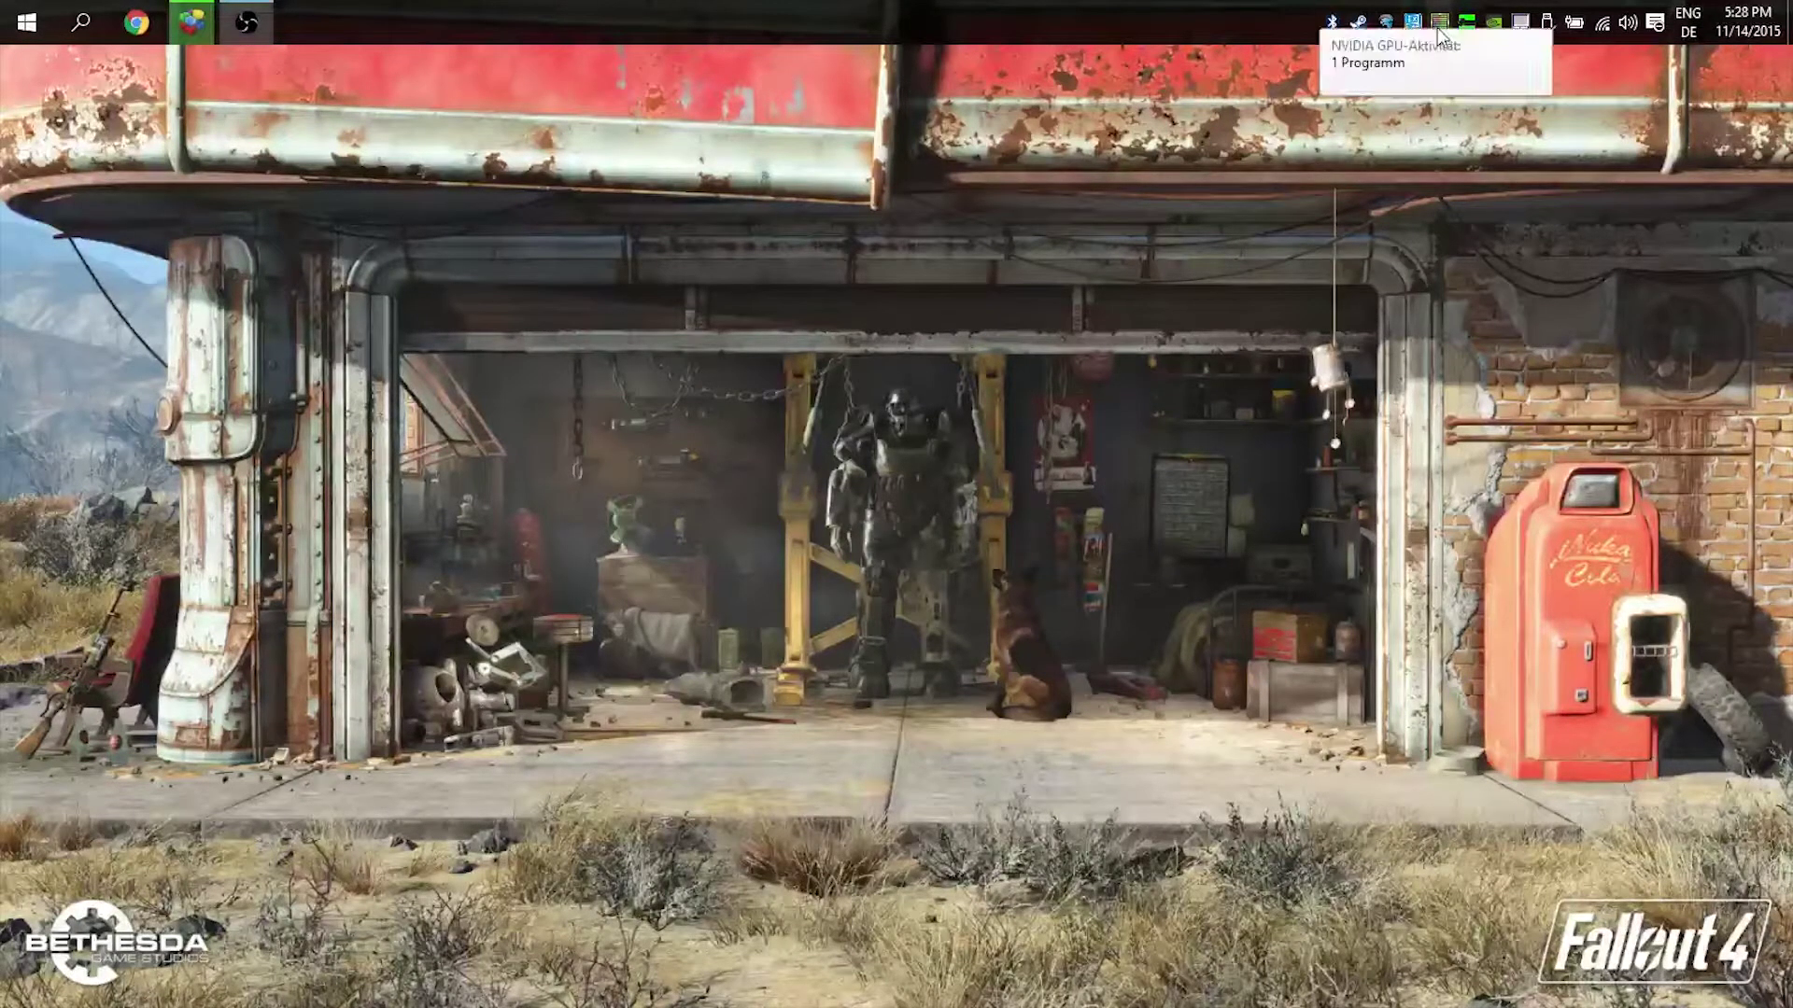
Step: Focus the desktop and open the NVIDIA GPU activity panel from the system tray
click(886, 573)
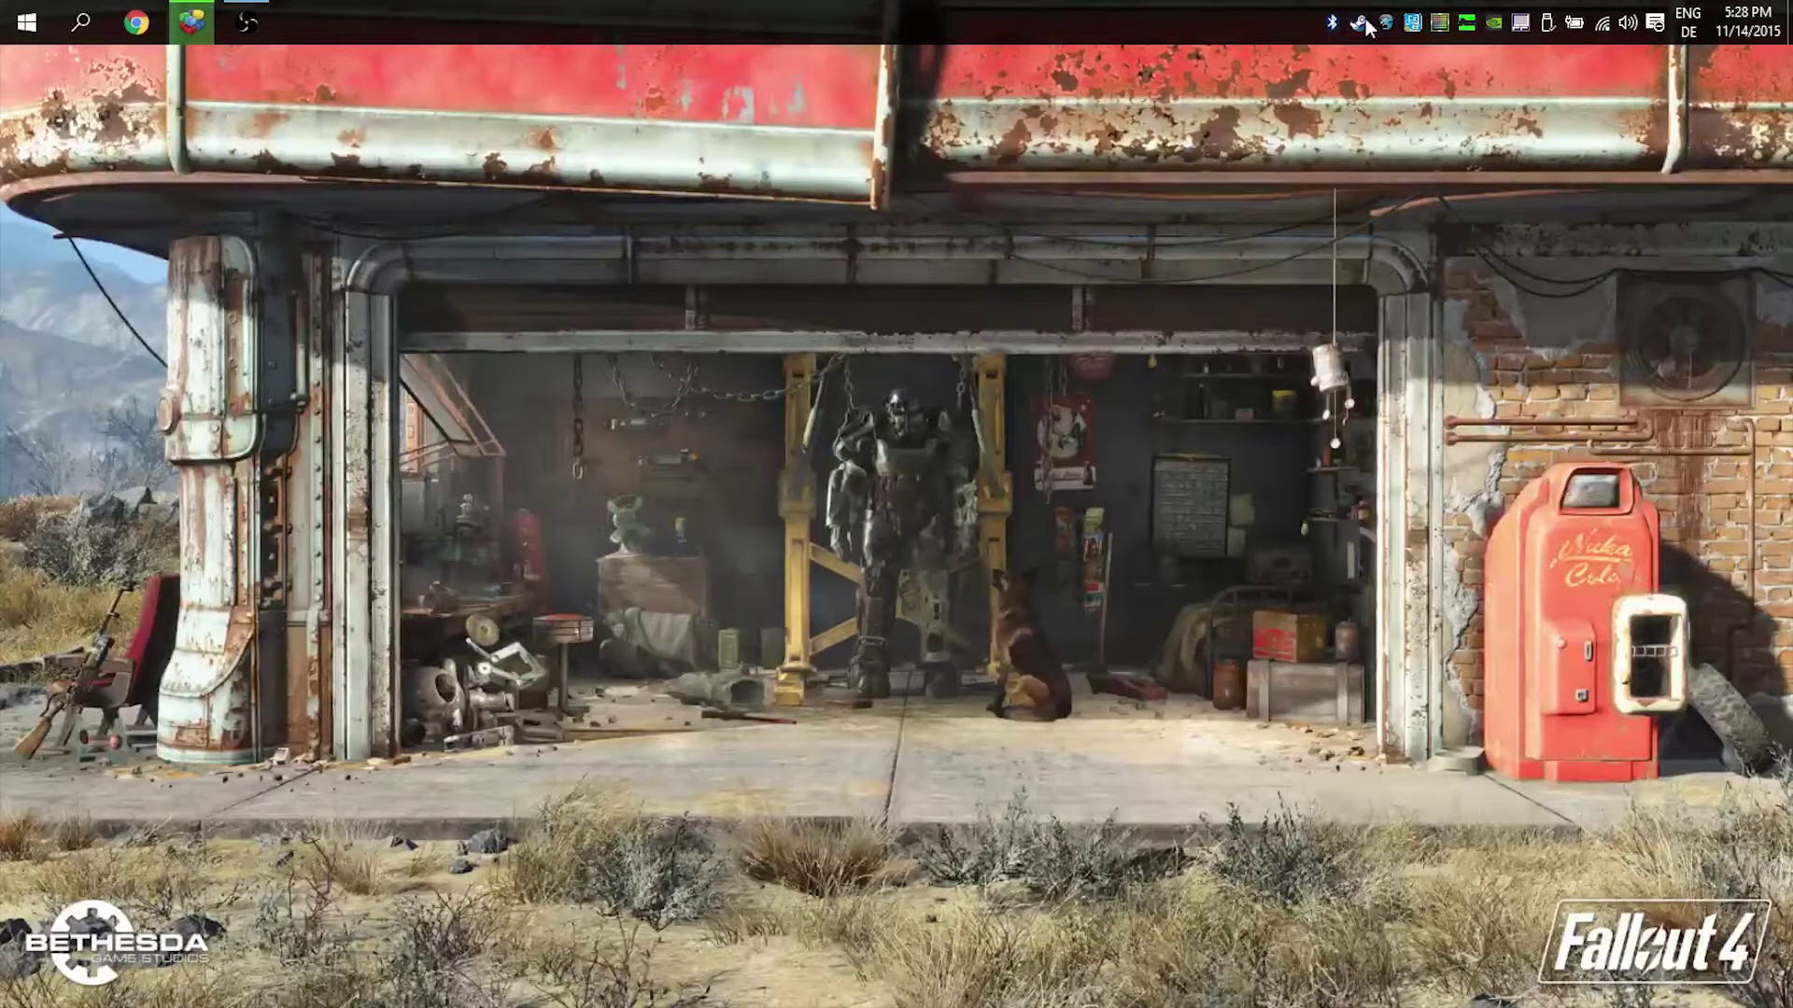
click(1442, 28)
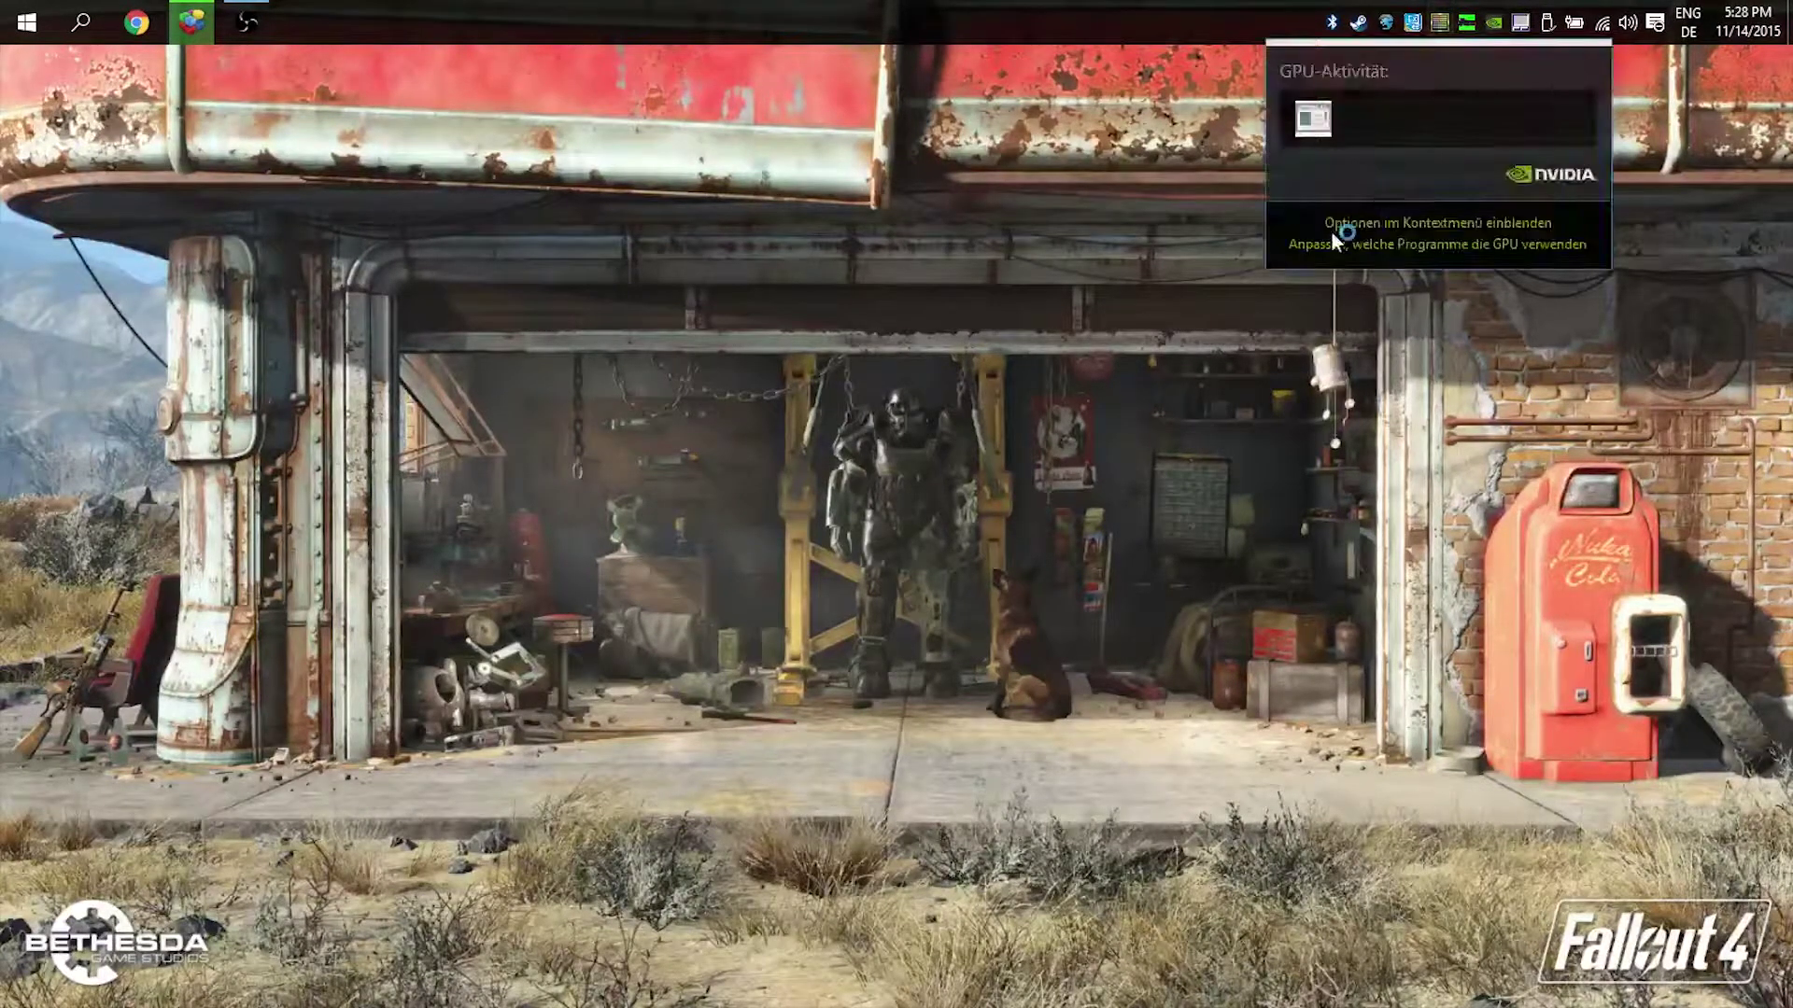
Step: Open NVIDIA Control Panel maximized on Global Settings, keeping the preferred processor on Auto-select
click(1263, 213)
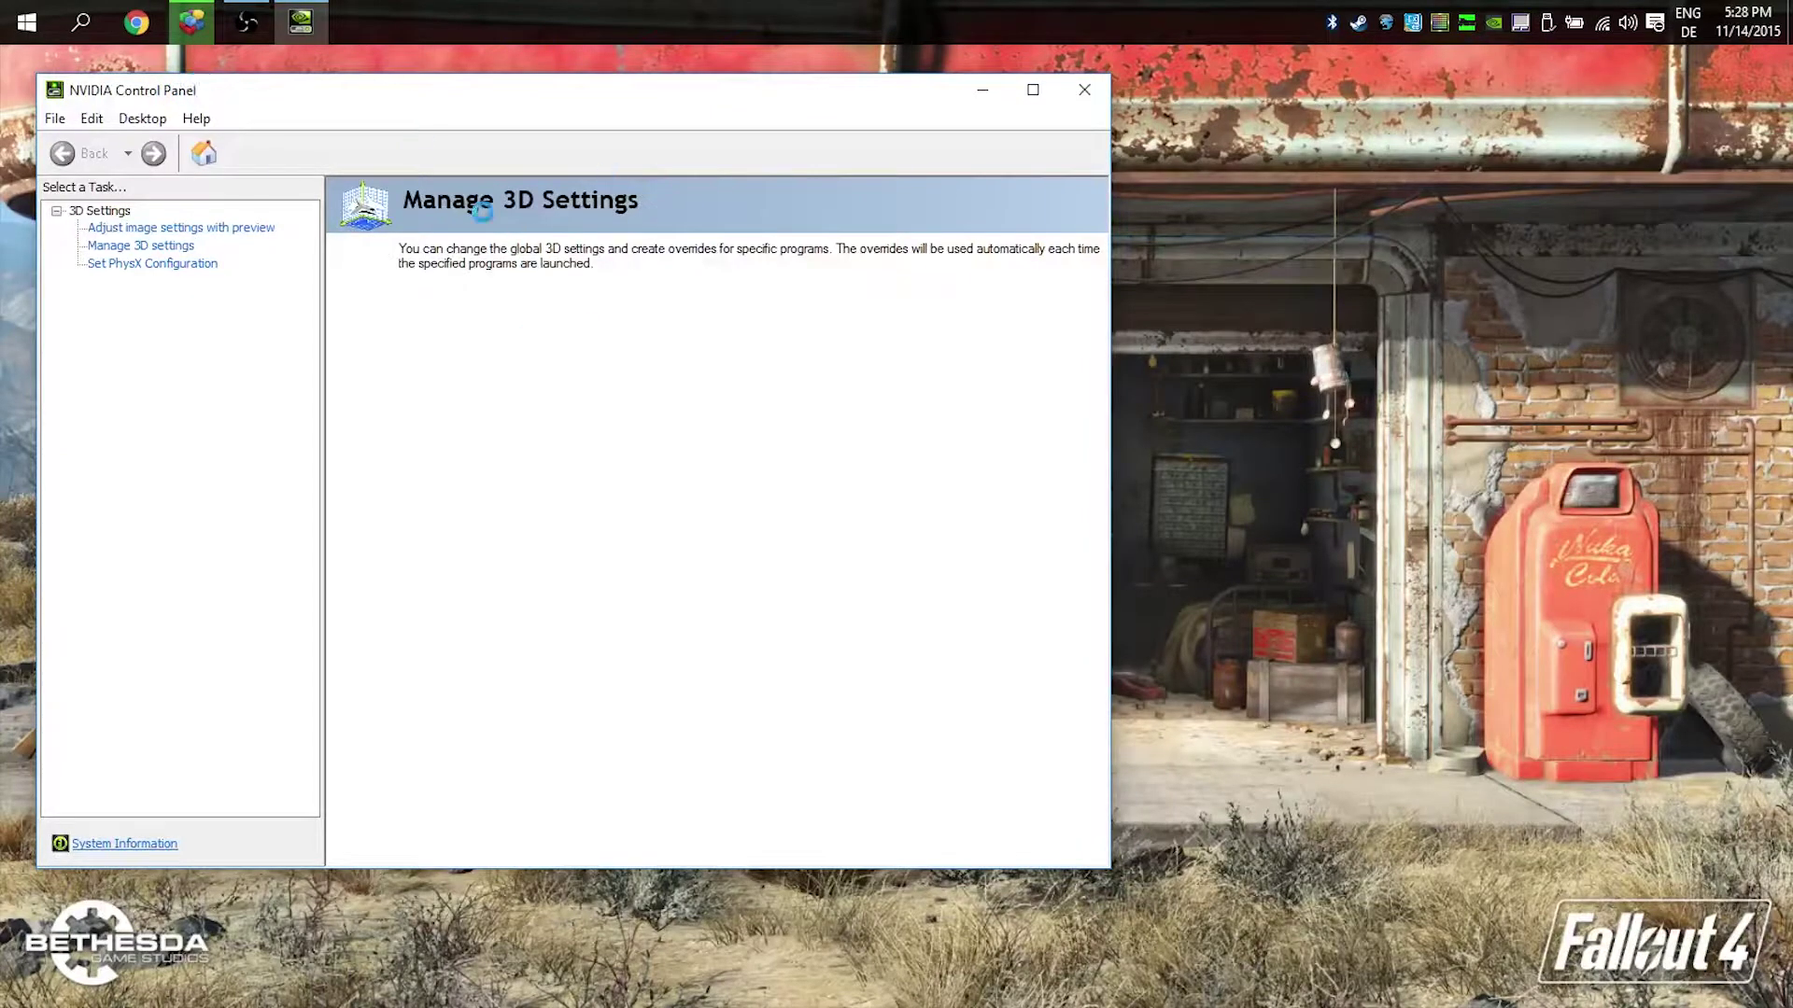
click(1032, 91)
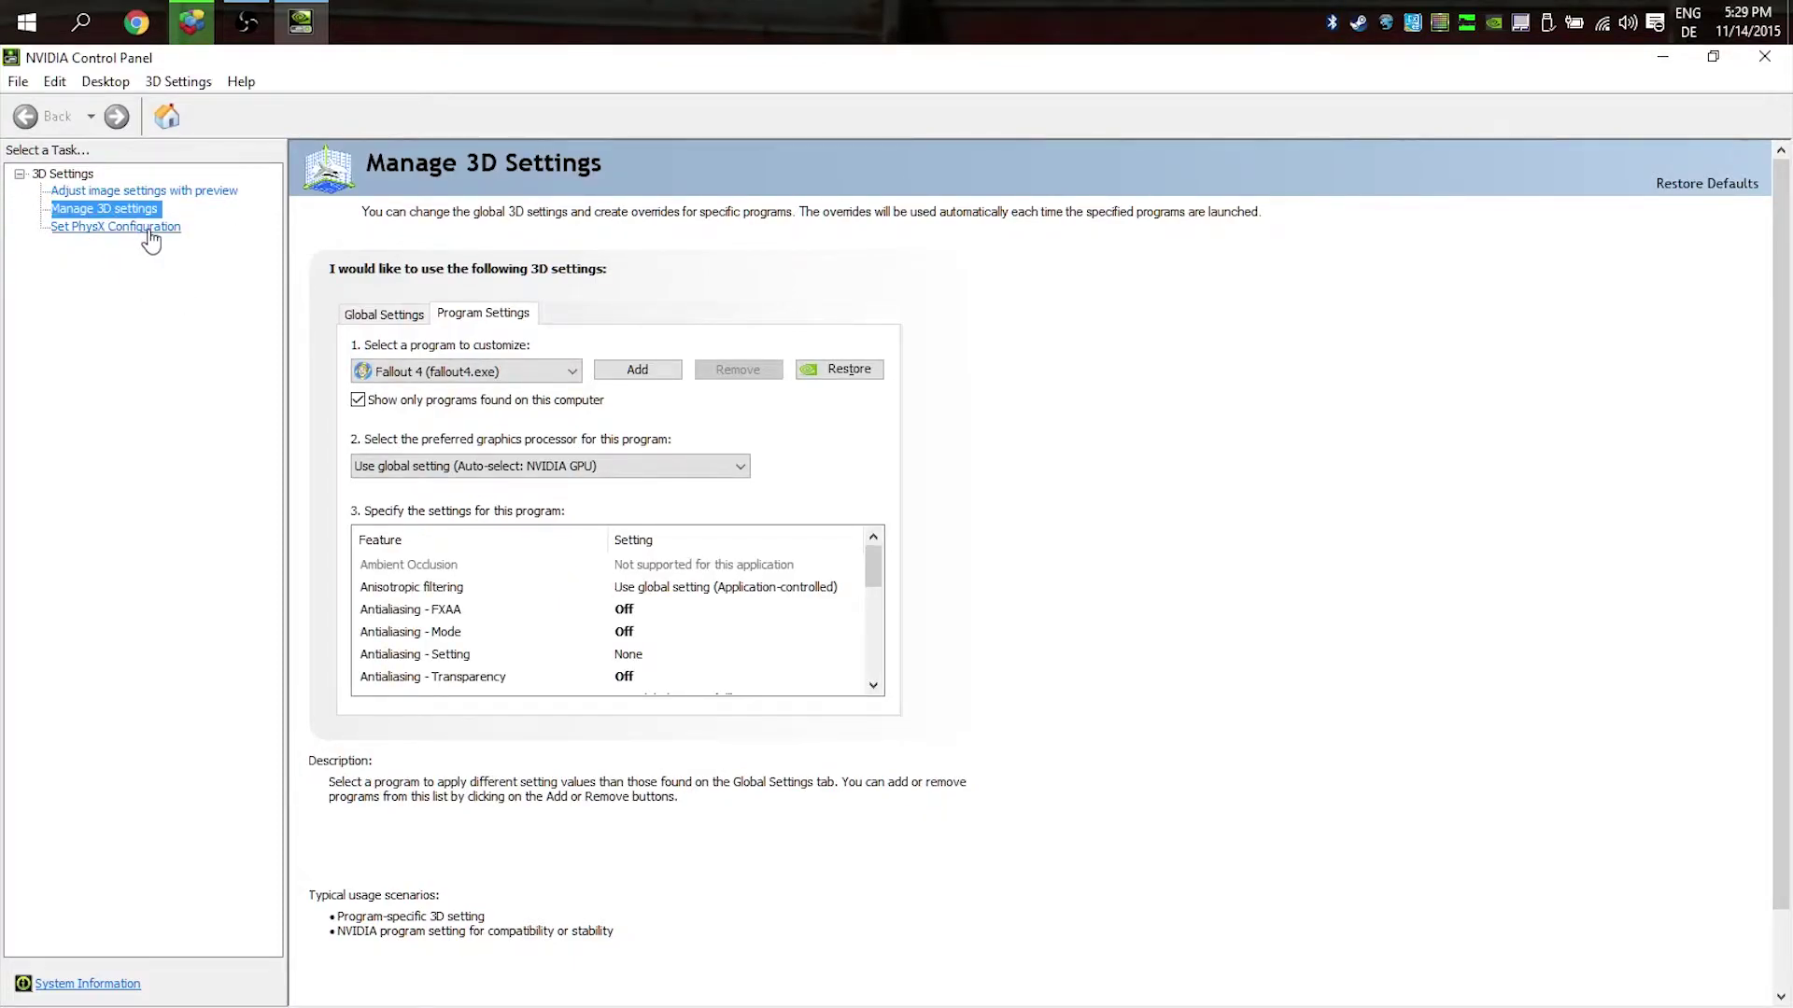
click(384, 313)
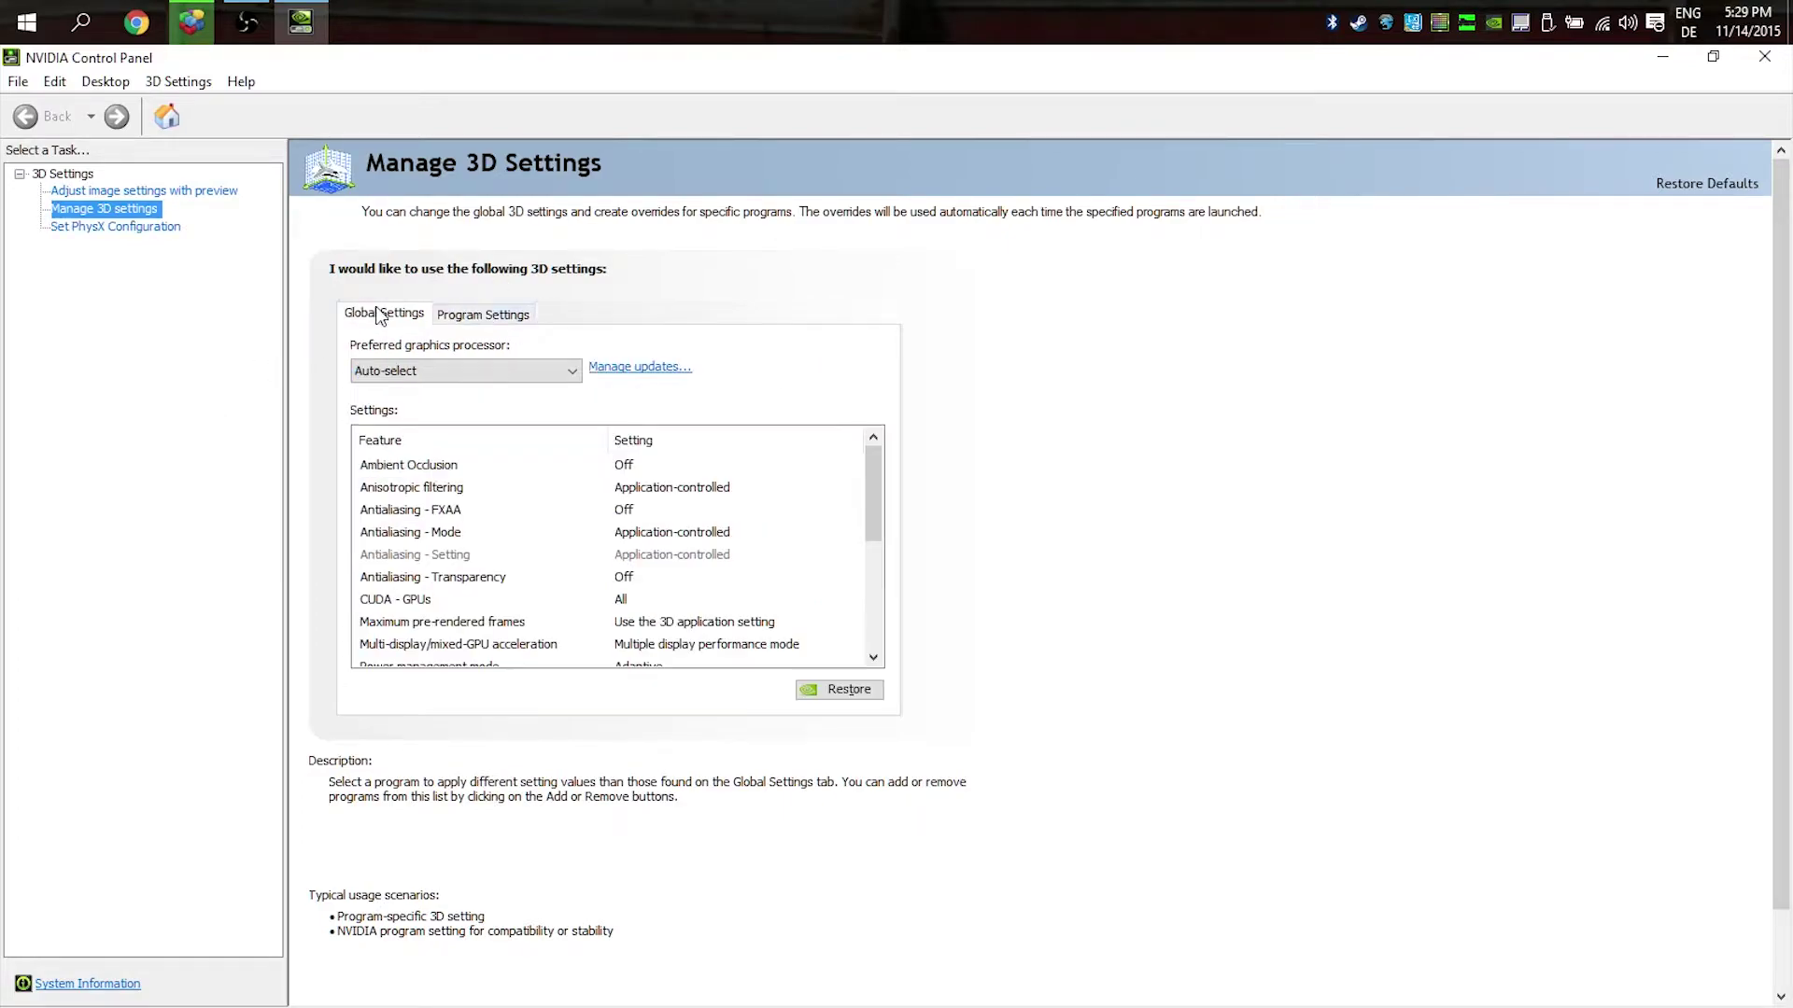
scroll(650, 511, down, 2)
scroll(650, 511, up, 2)
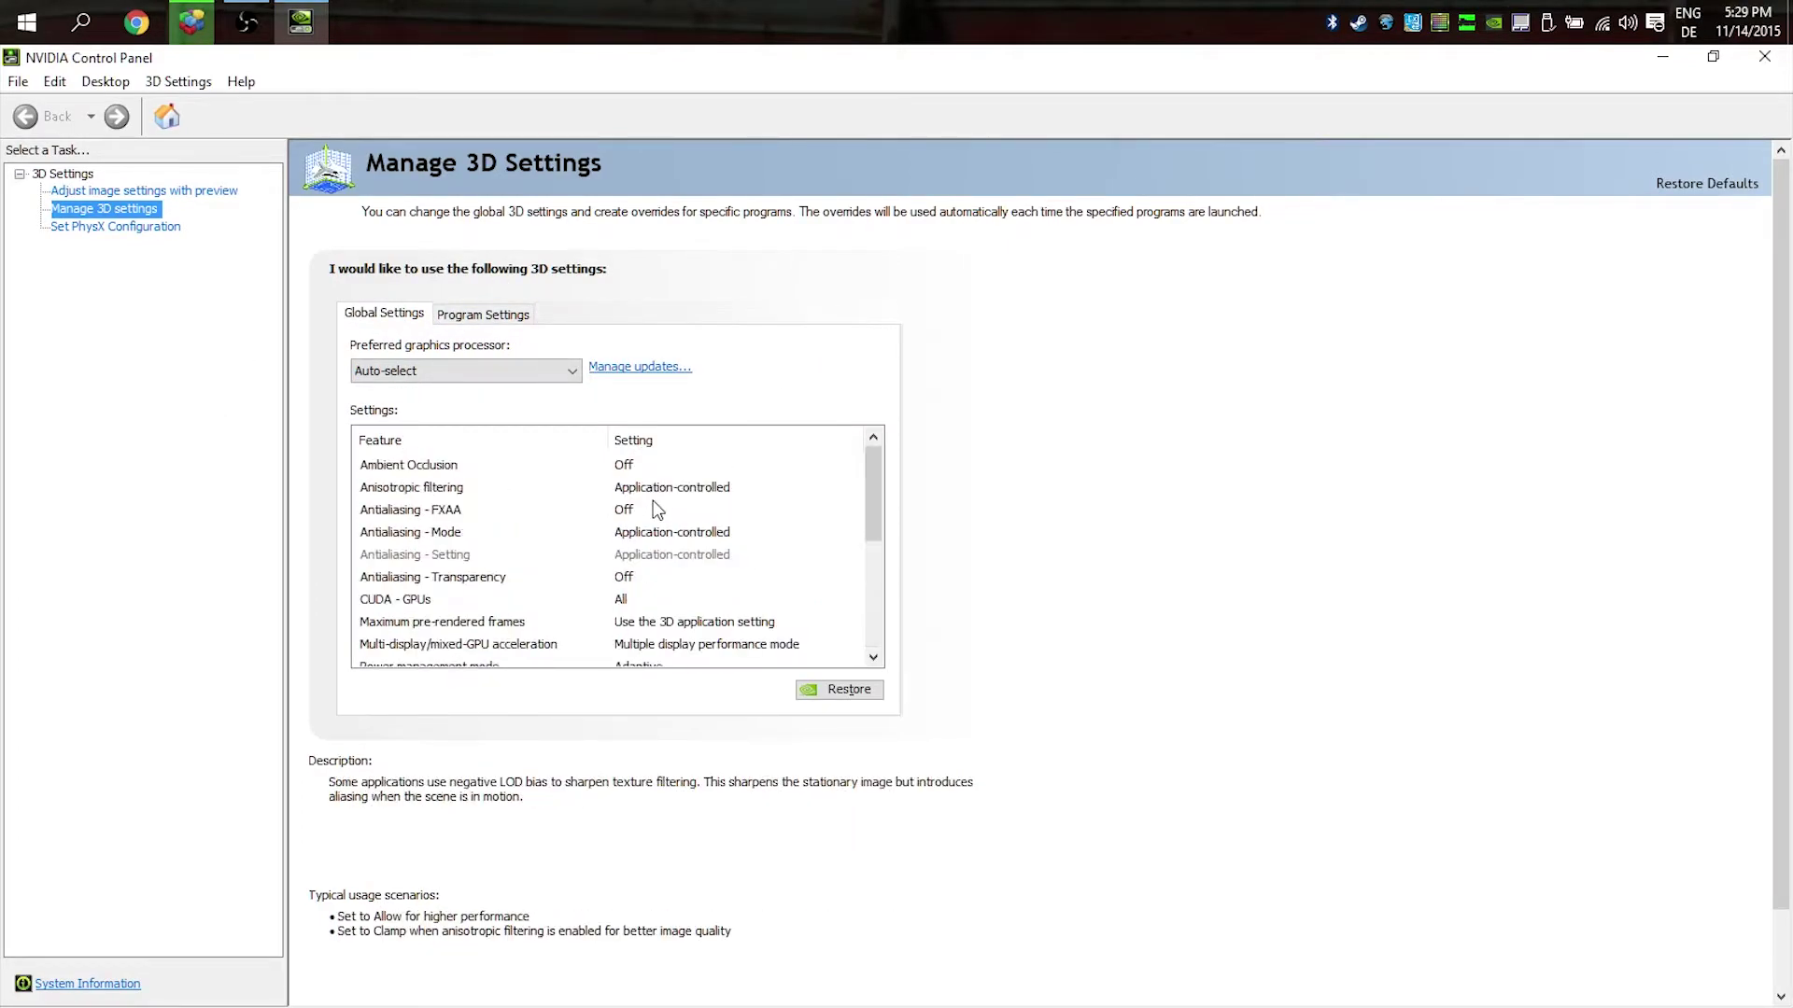
click(482, 370)
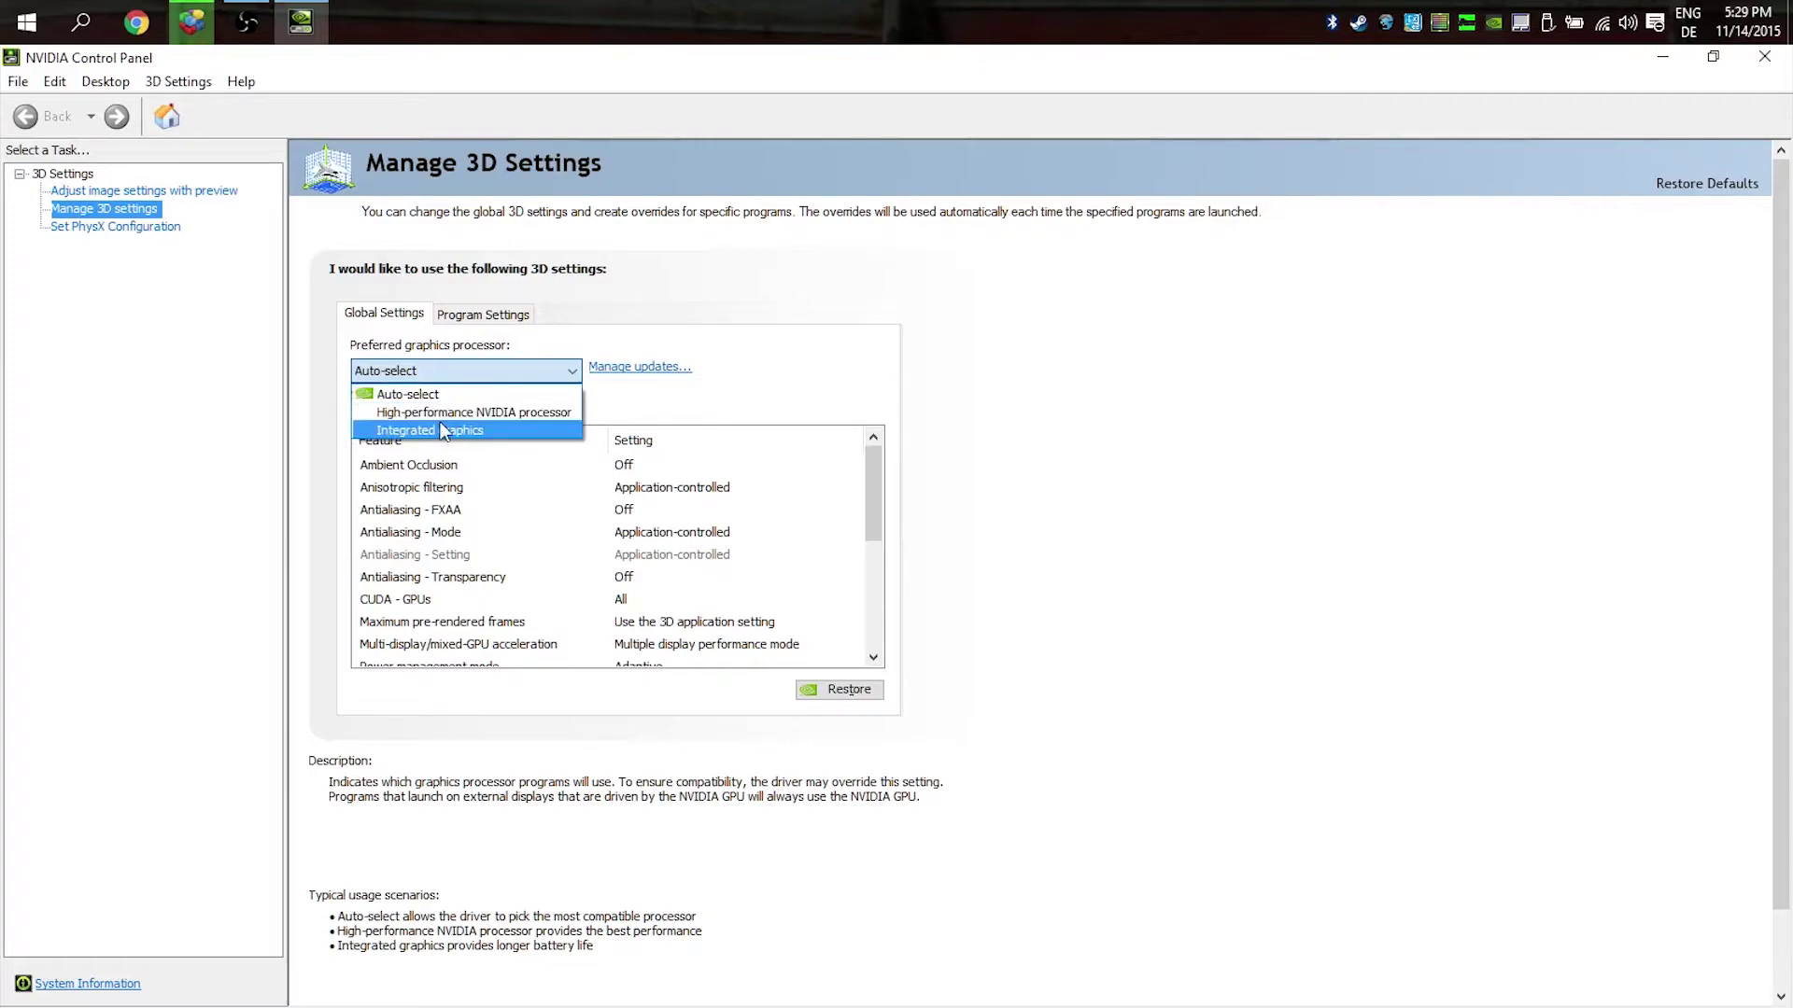
click(509, 368)
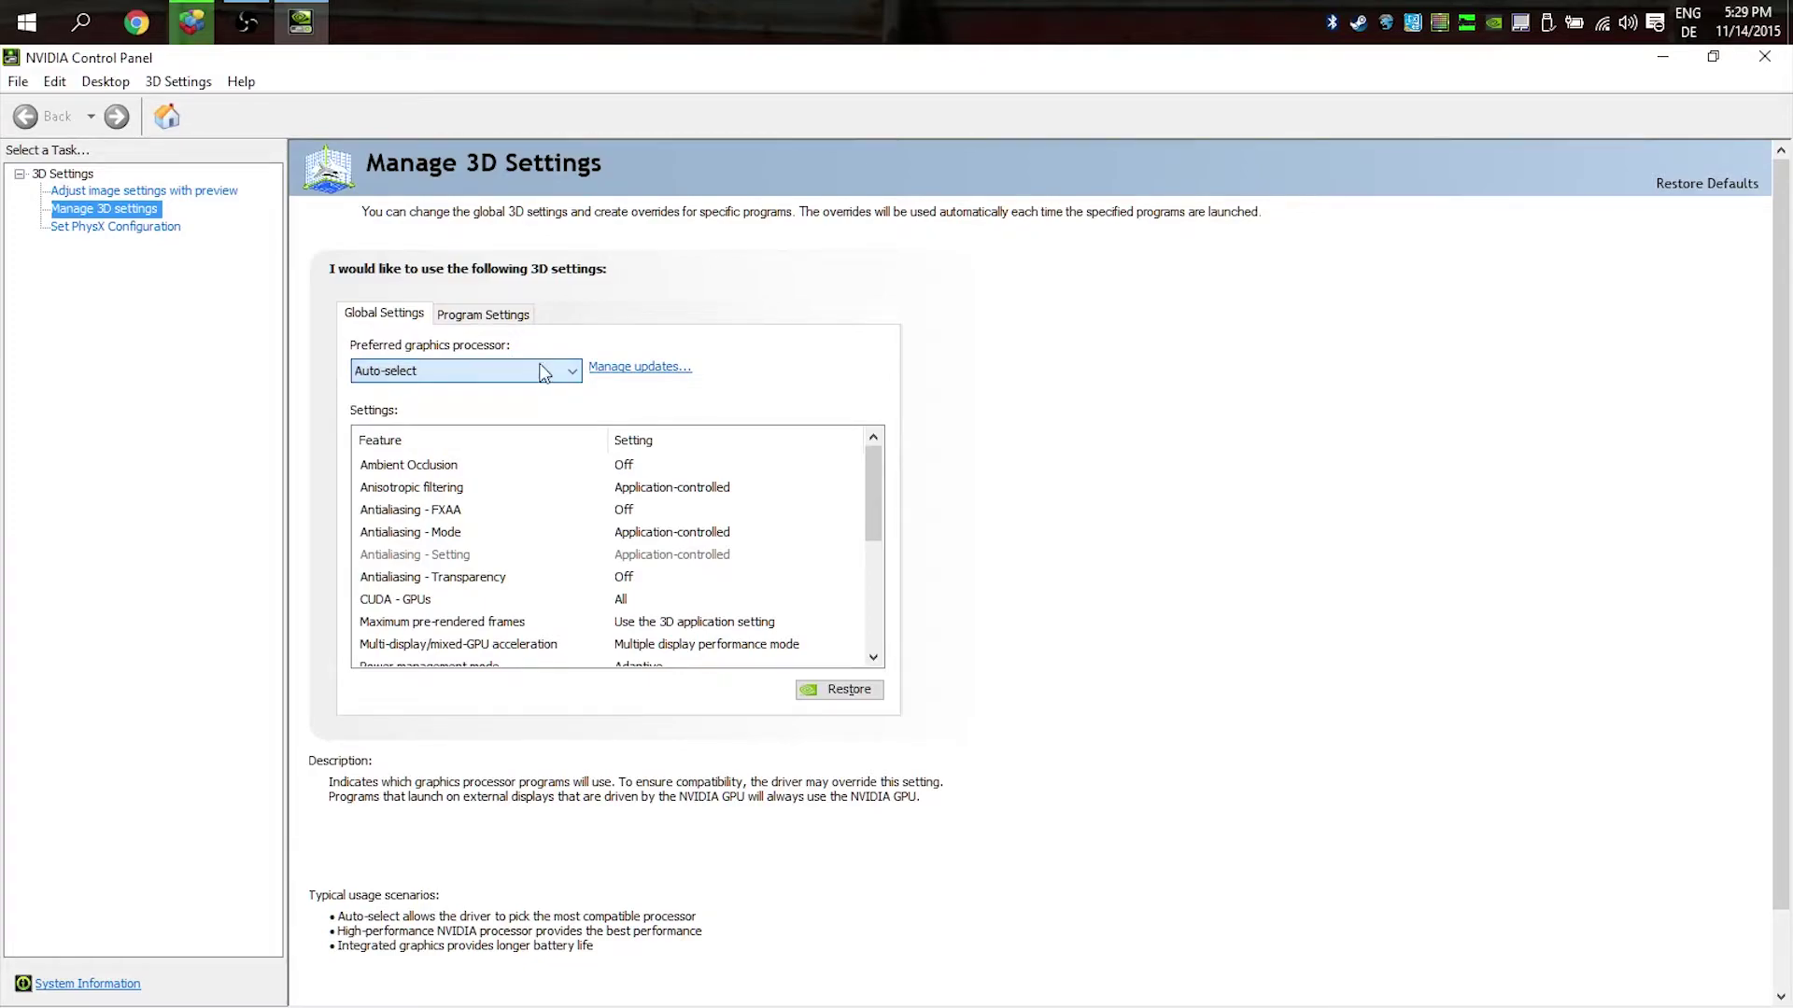
Step: On Program Settings, browse the program list, trying RollerCoaster Tycoon 3 Plus, Soma and Test Drive Unlimited 2
click(476, 318)
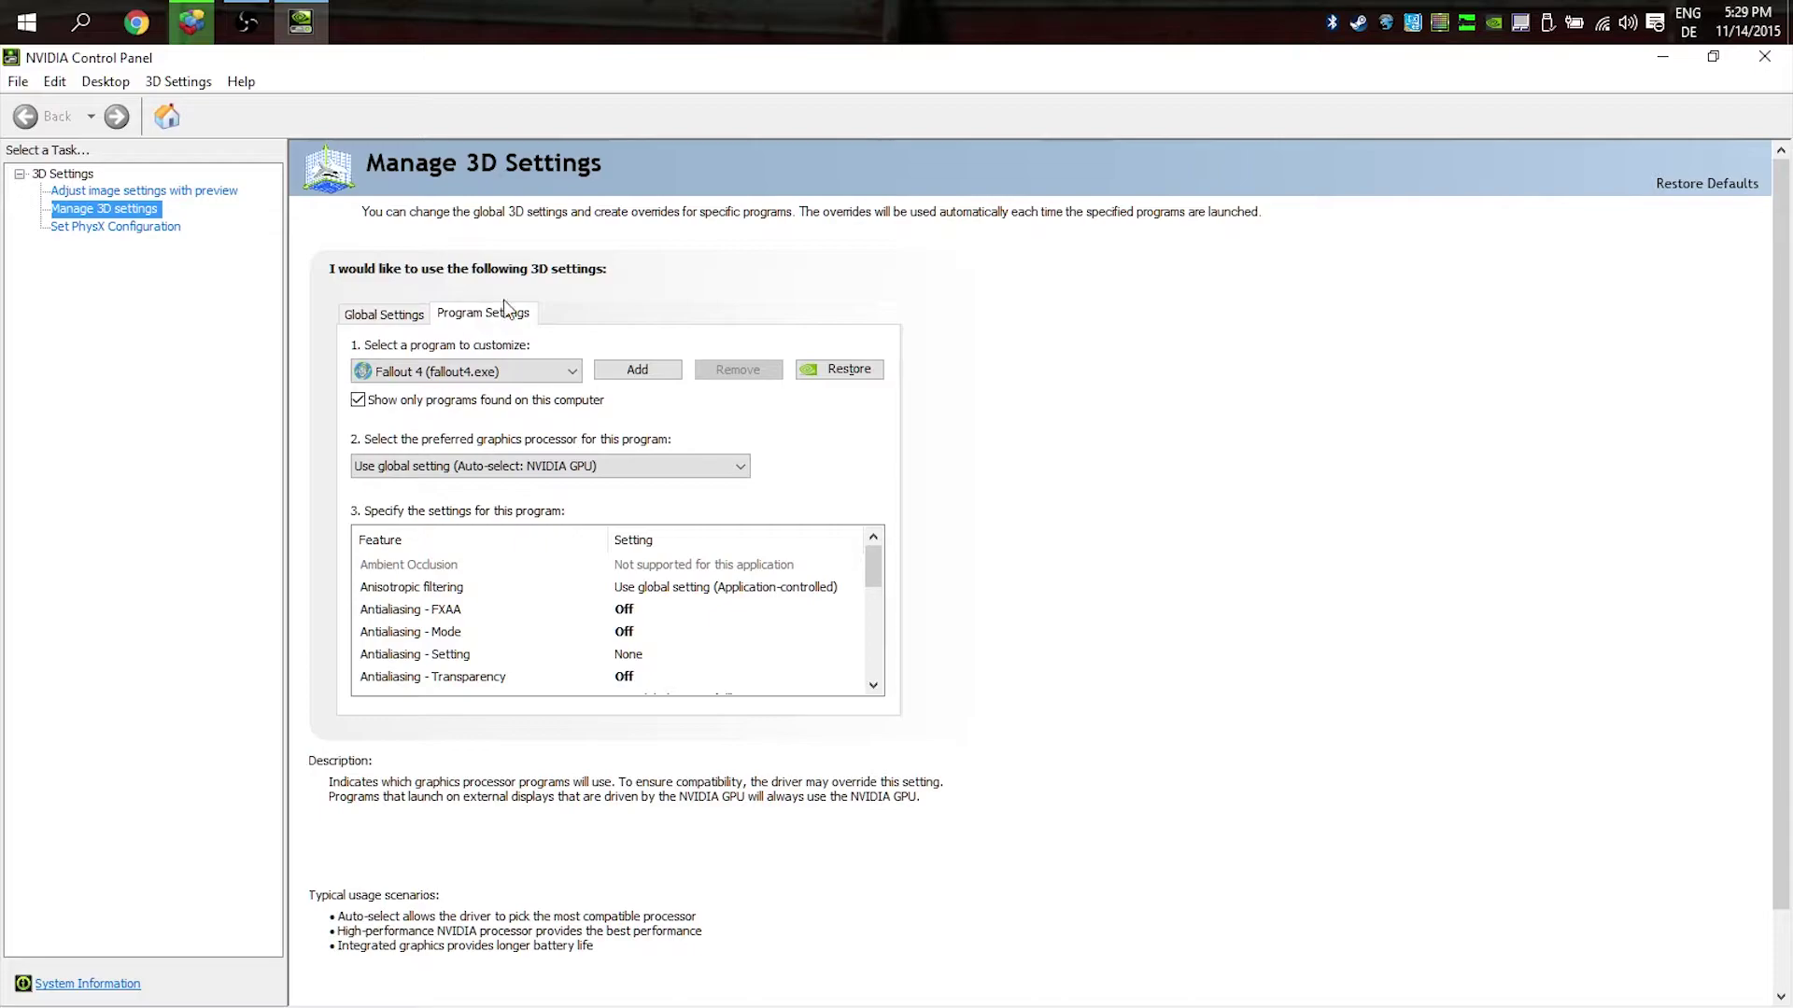
click(514, 371)
scroll(472, 448, down, 5)
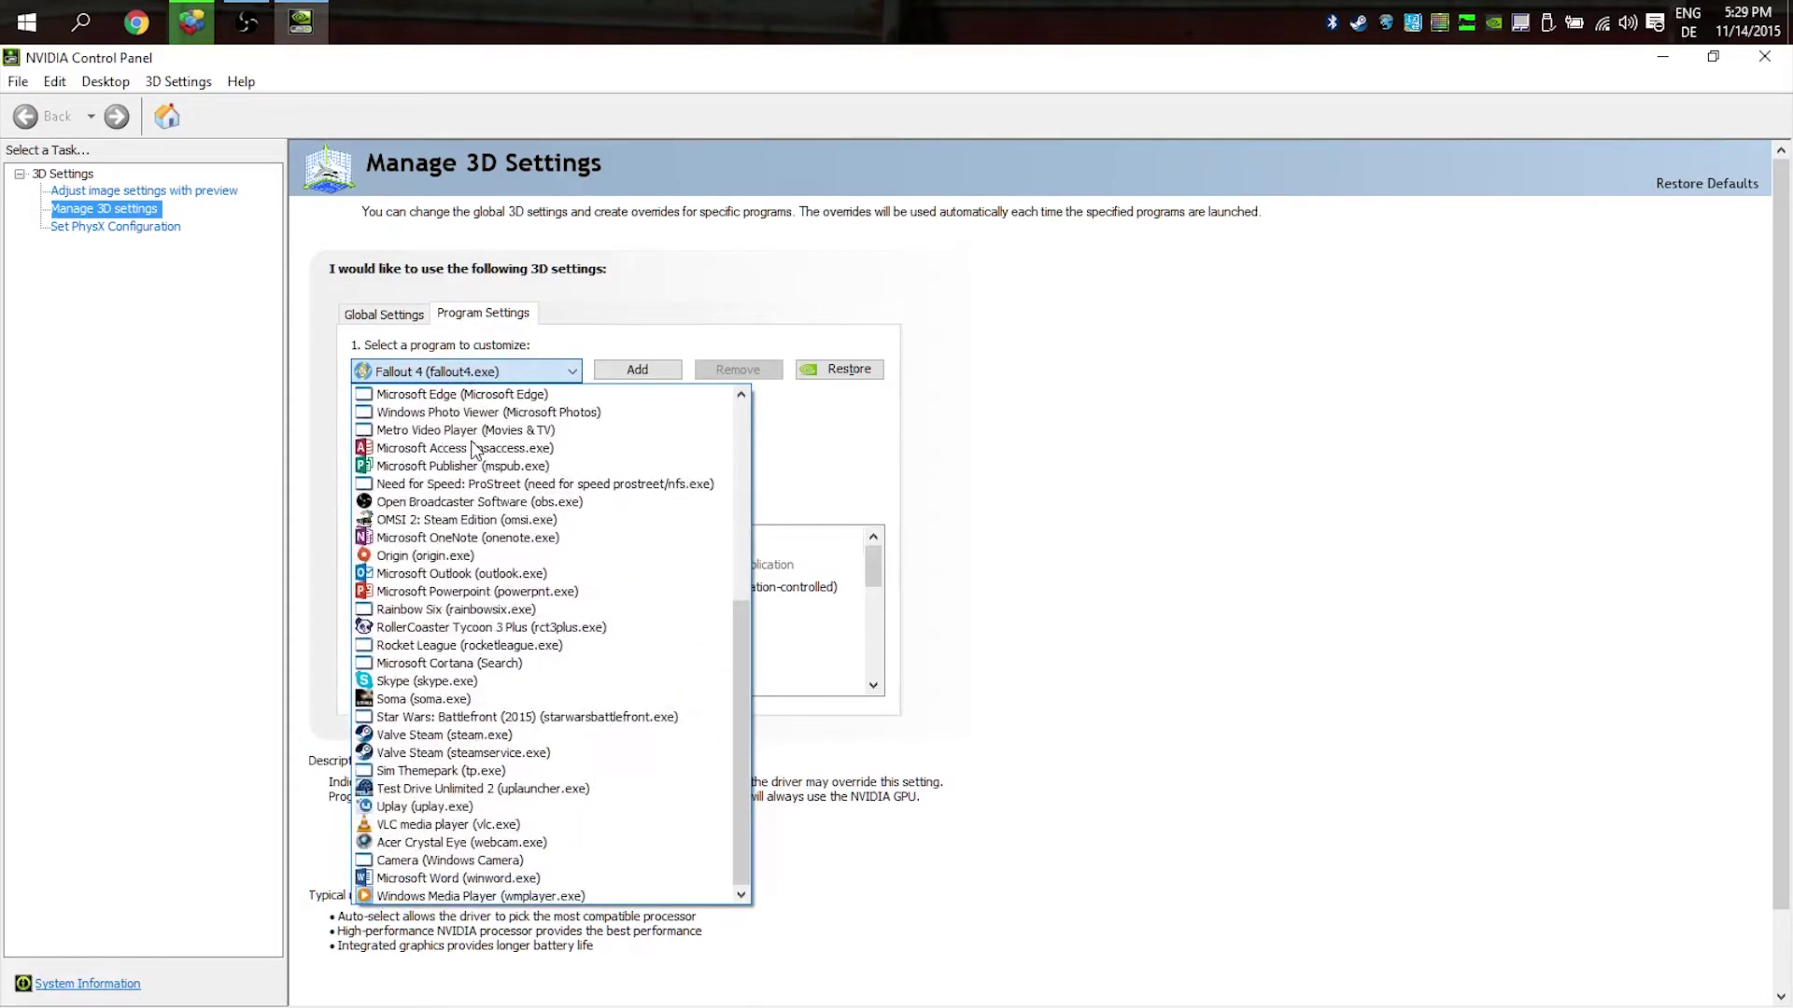
click(494, 635)
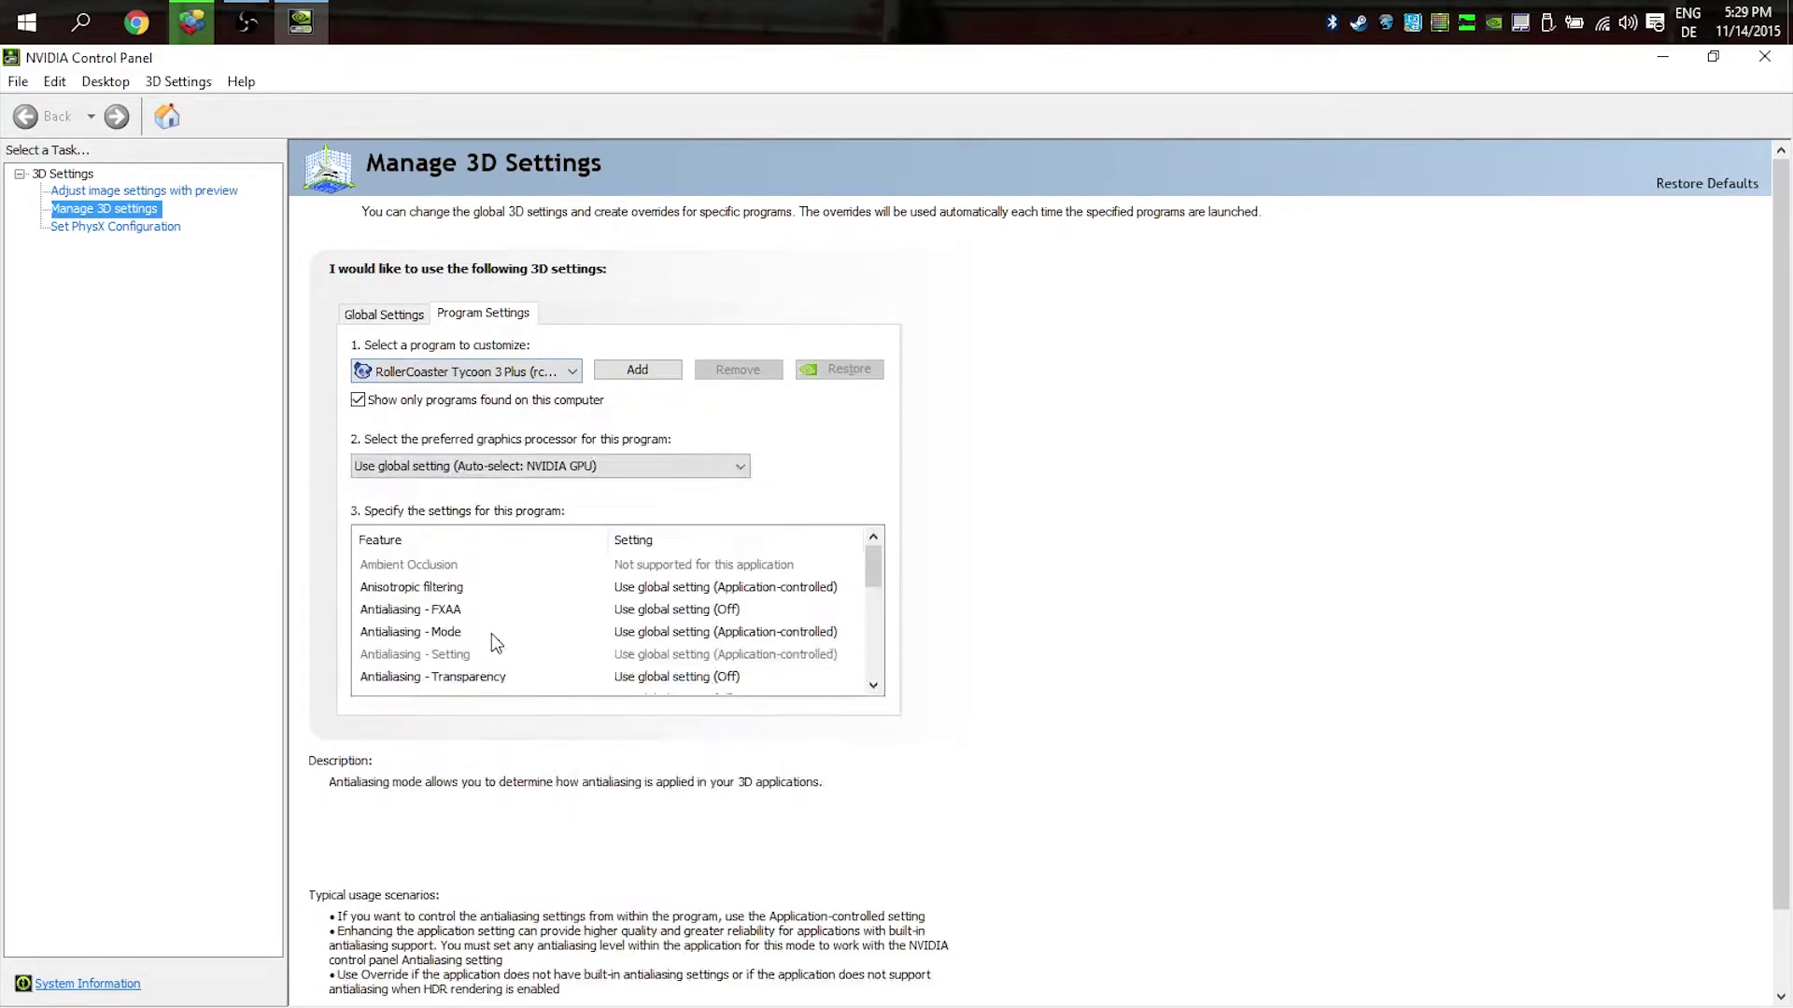
click(513, 370)
key(Down)
key(Down)
key(Down)
key(Down)
key(Return)
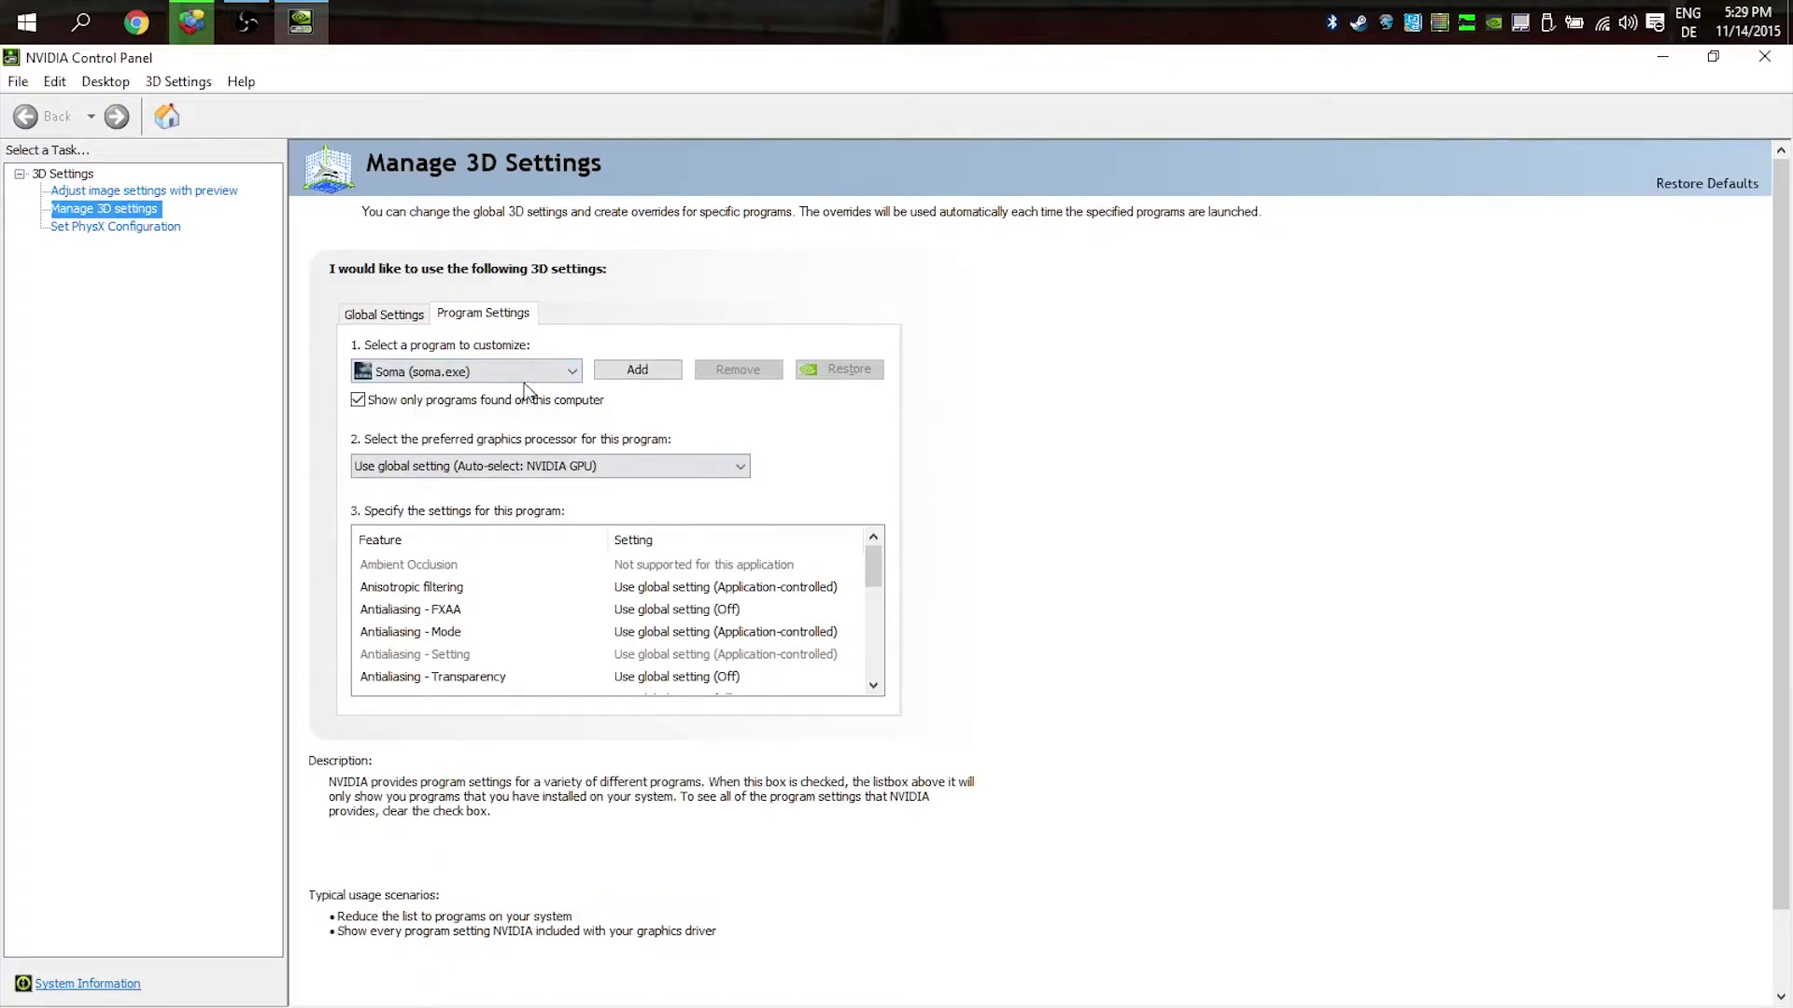
click(523, 372)
click(502, 627)
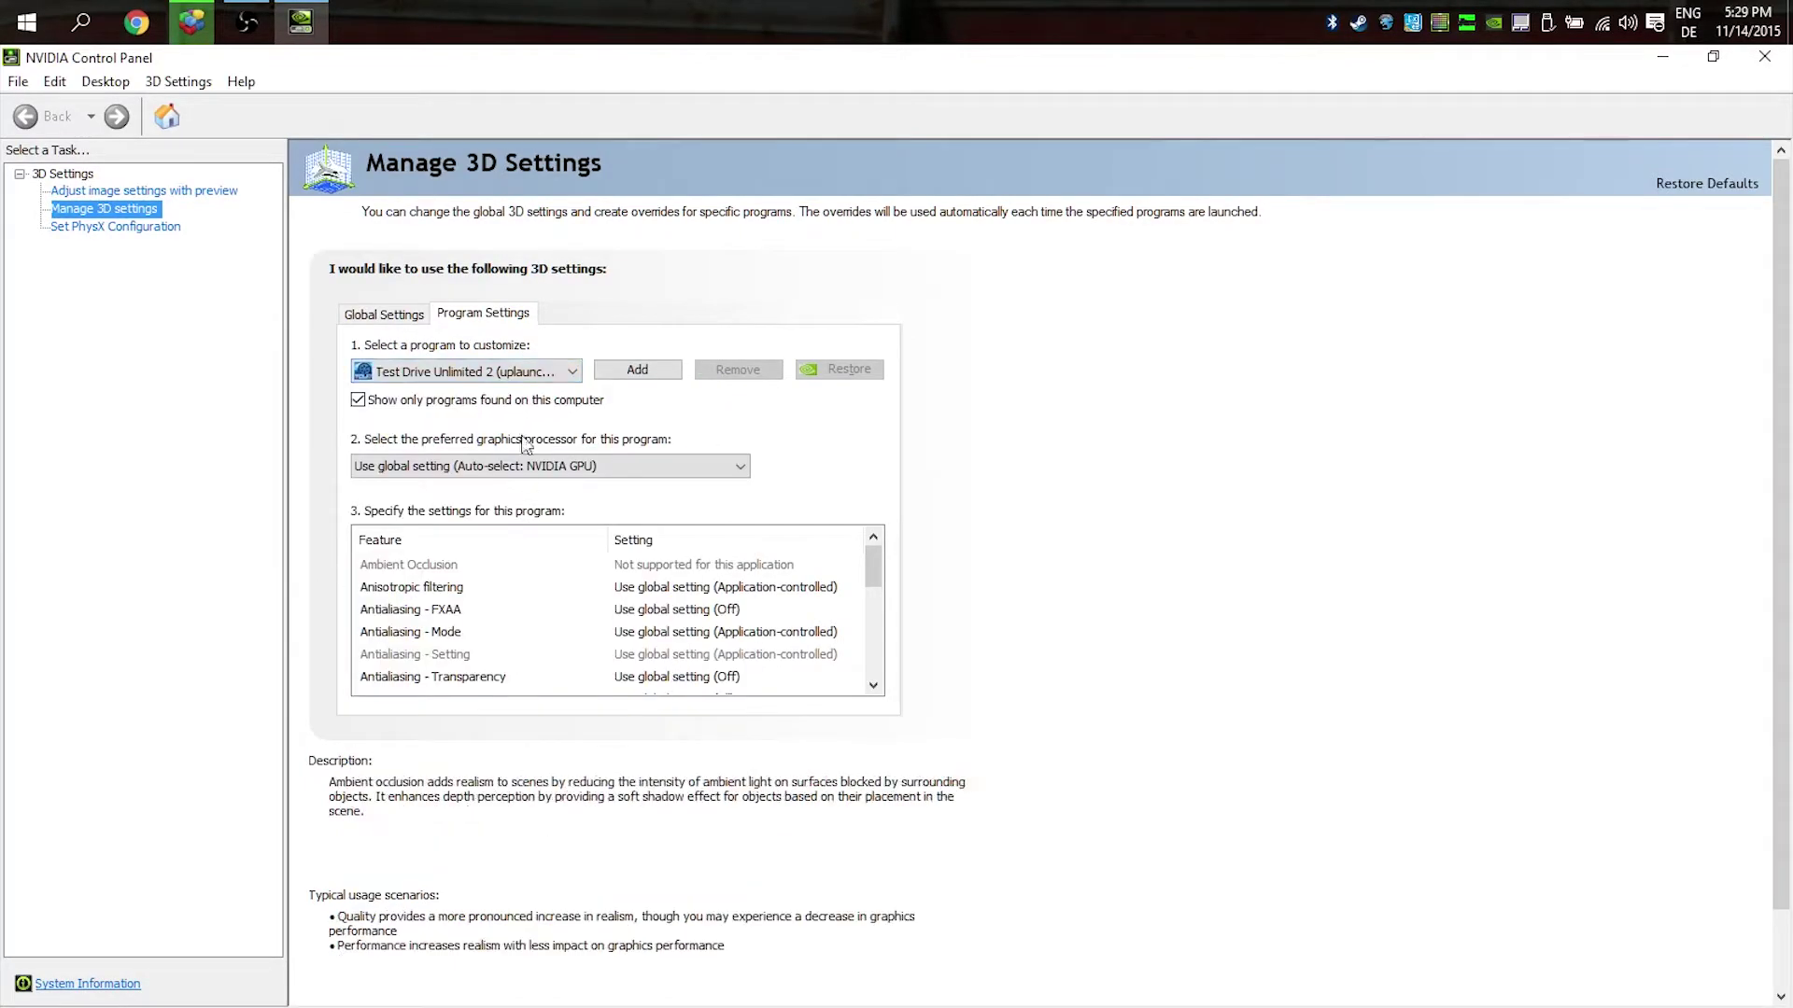
Step: Select Fallout 4 (fallout4.exe) and leave its graphics processor on Use global setting
click(526, 371)
scroll(478, 495, up, 10)
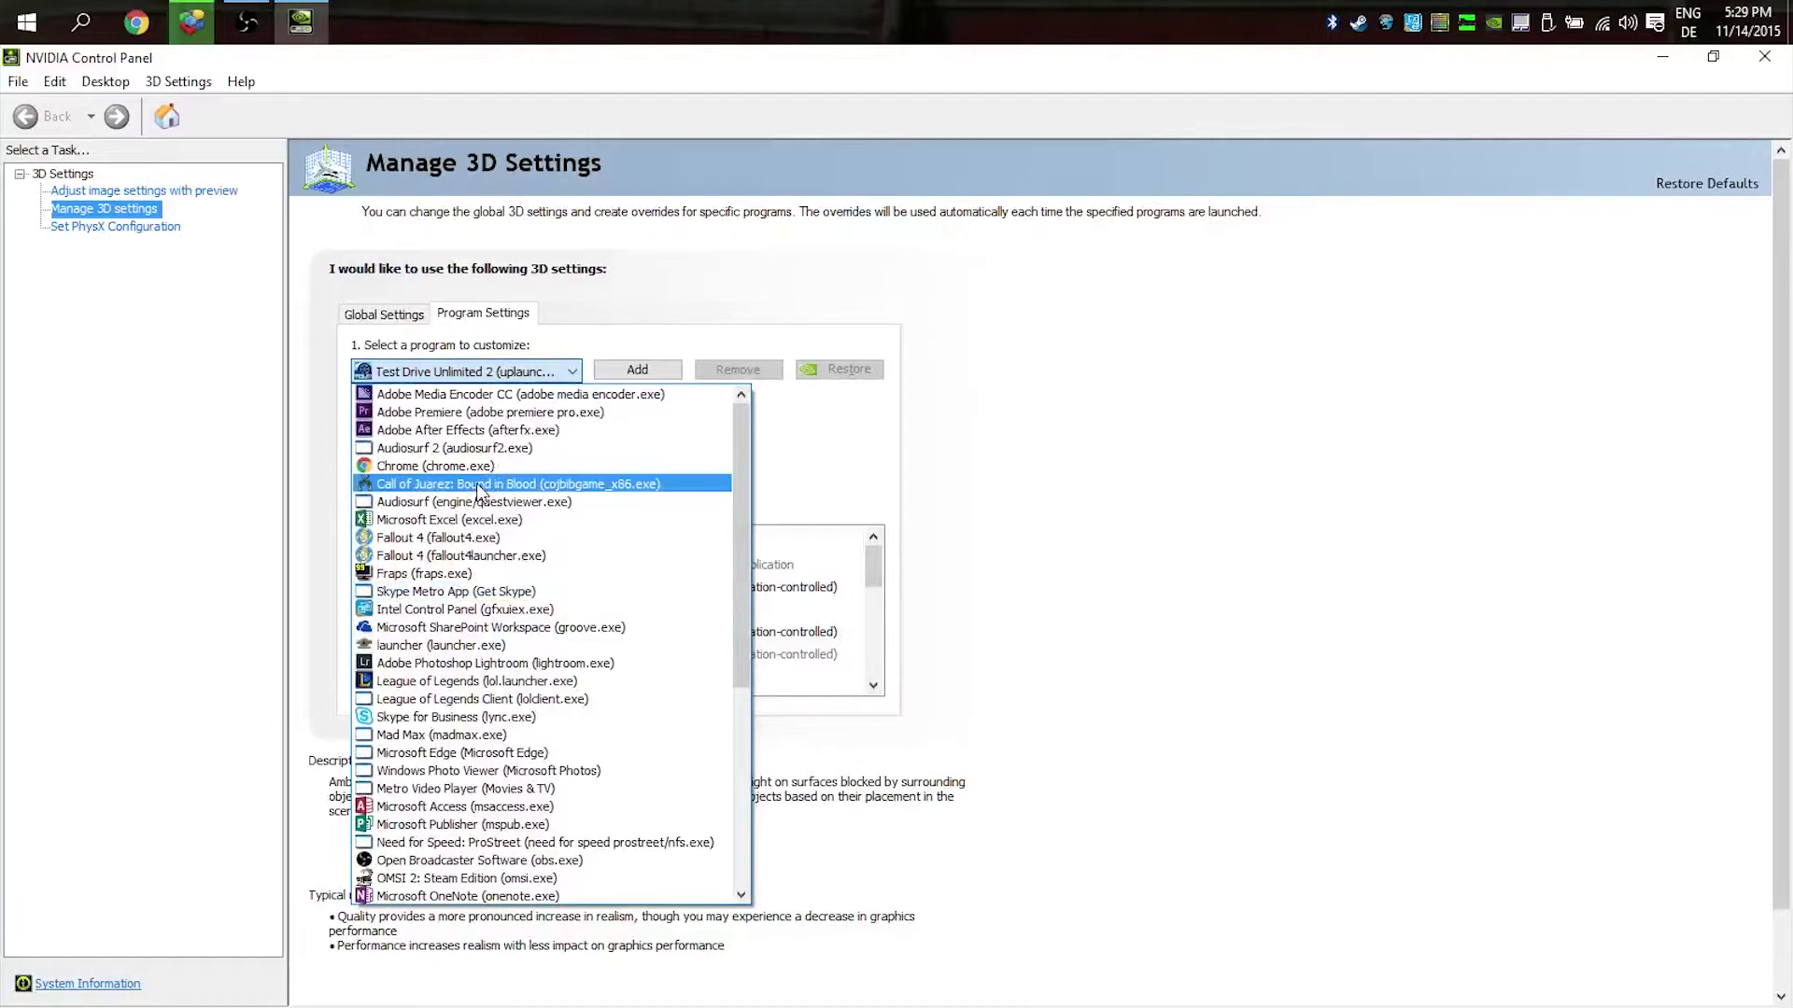
click(478, 484)
click(523, 372)
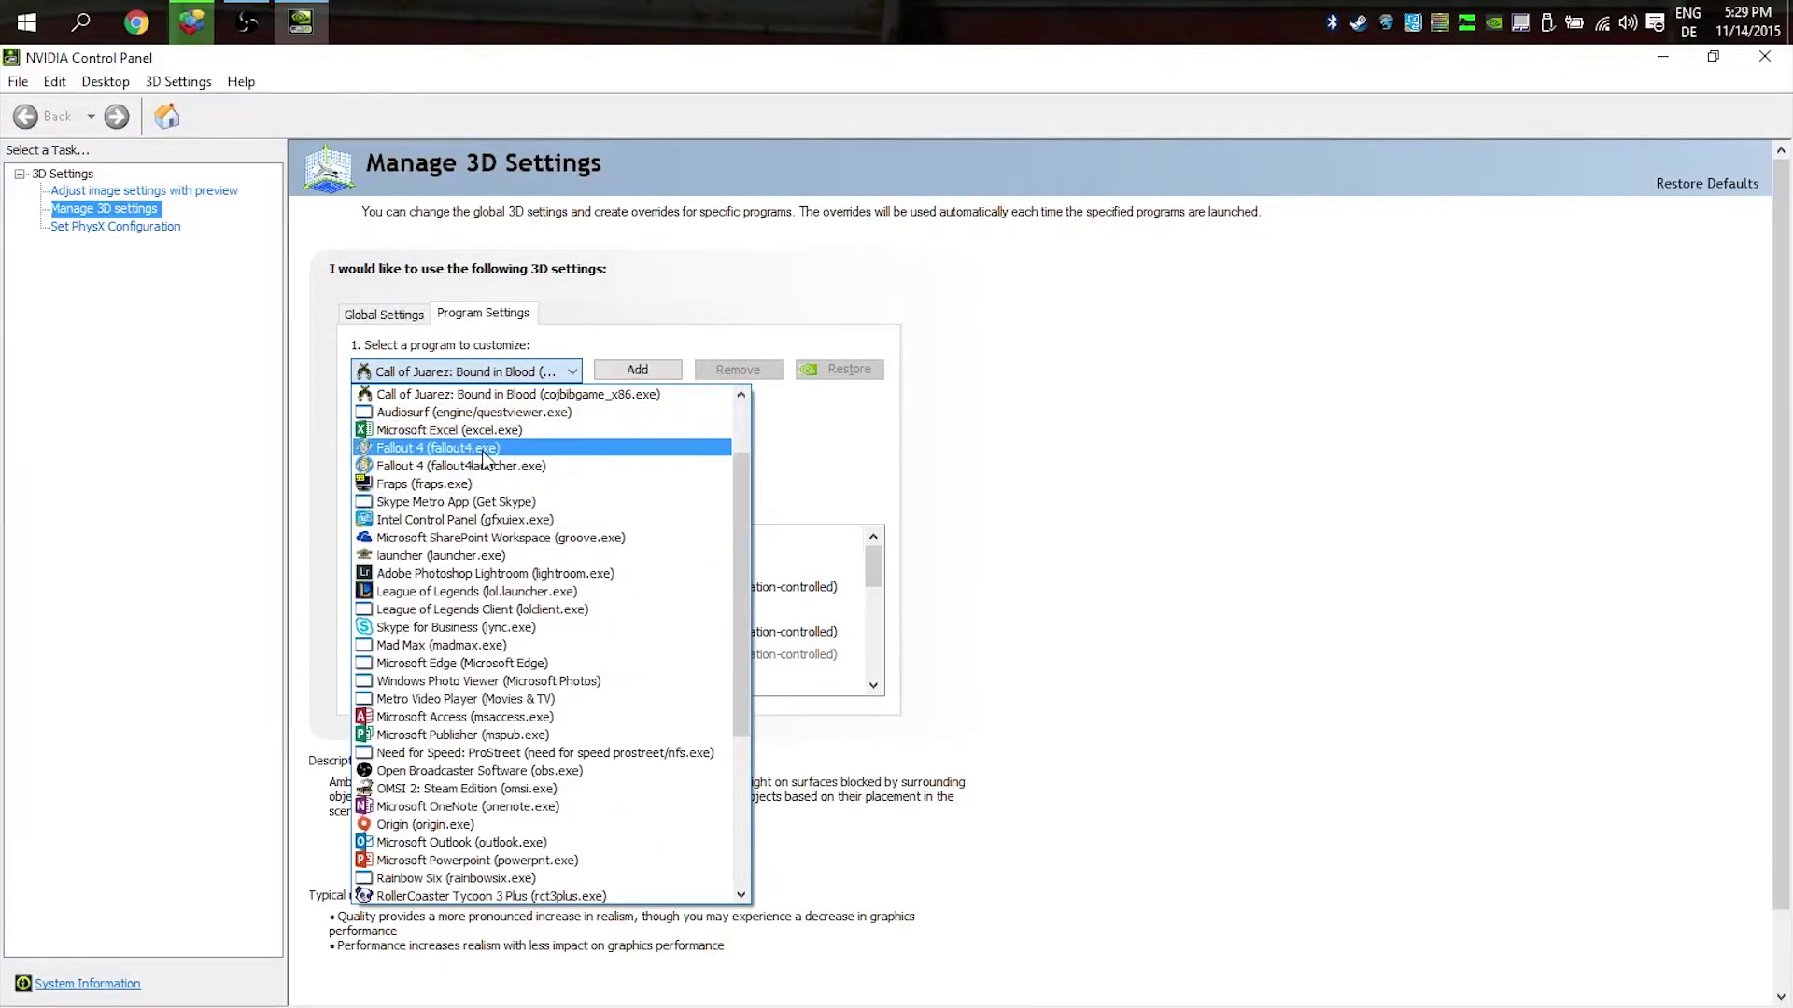
click(483, 449)
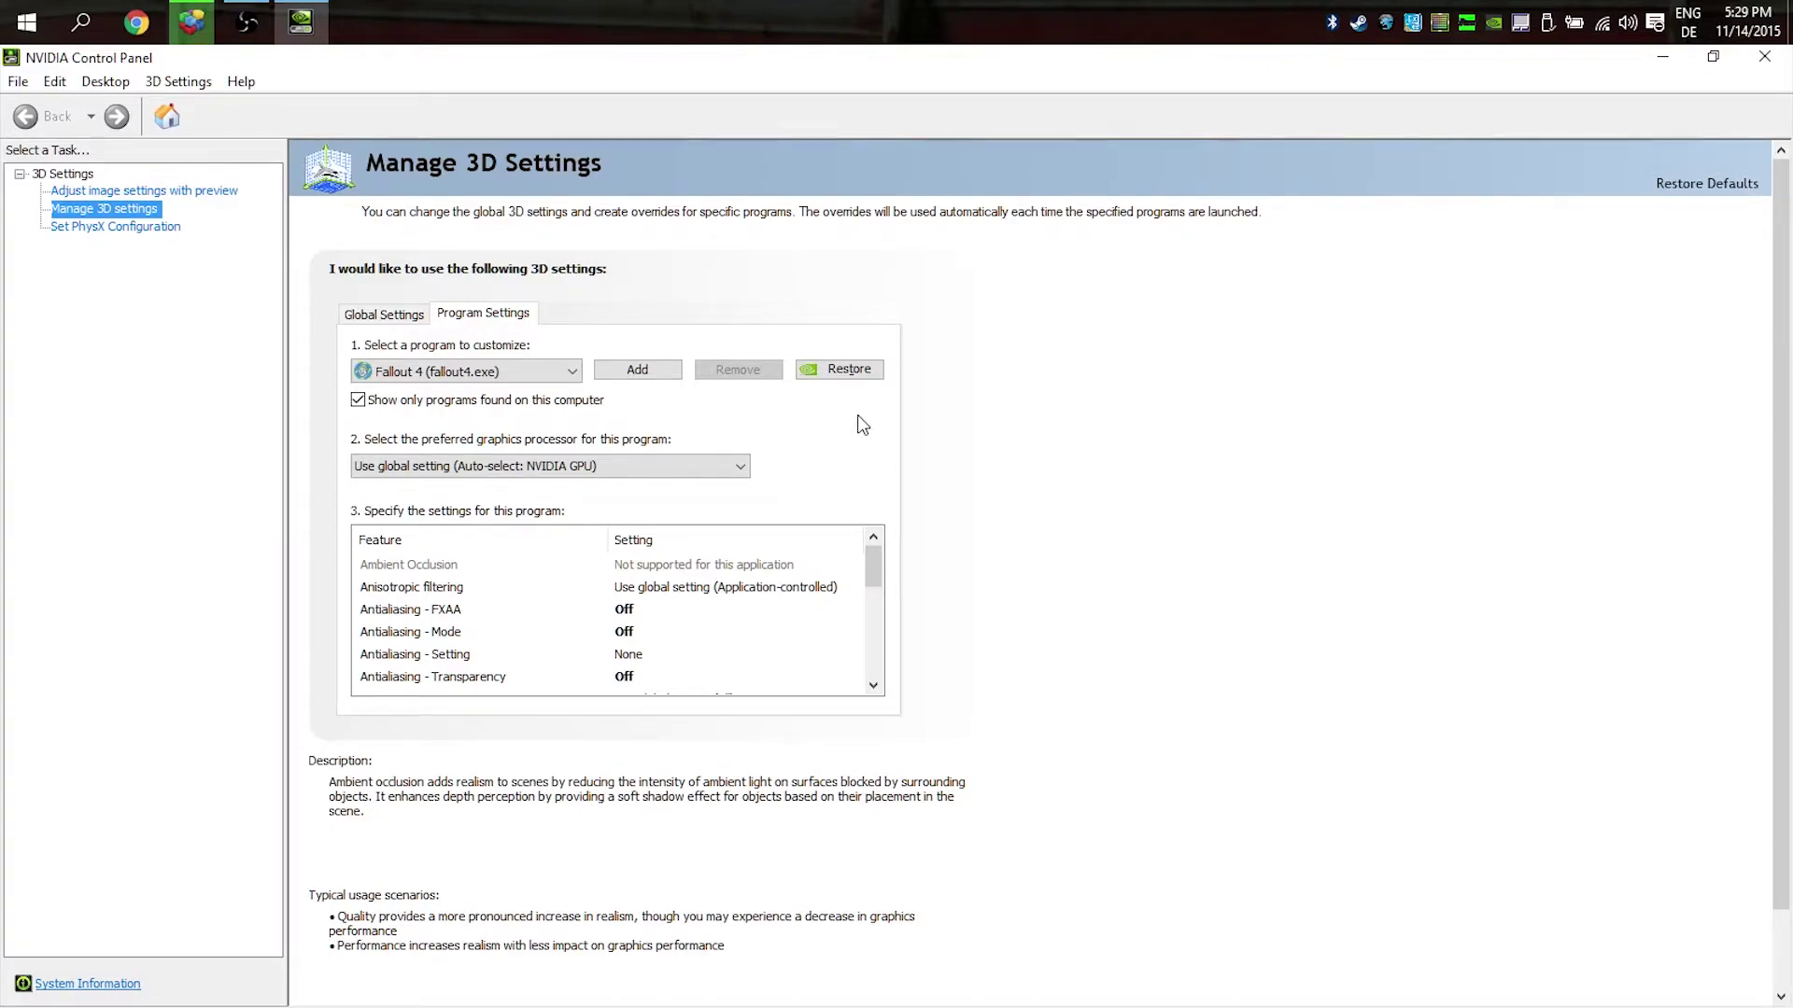
click(536, 480)
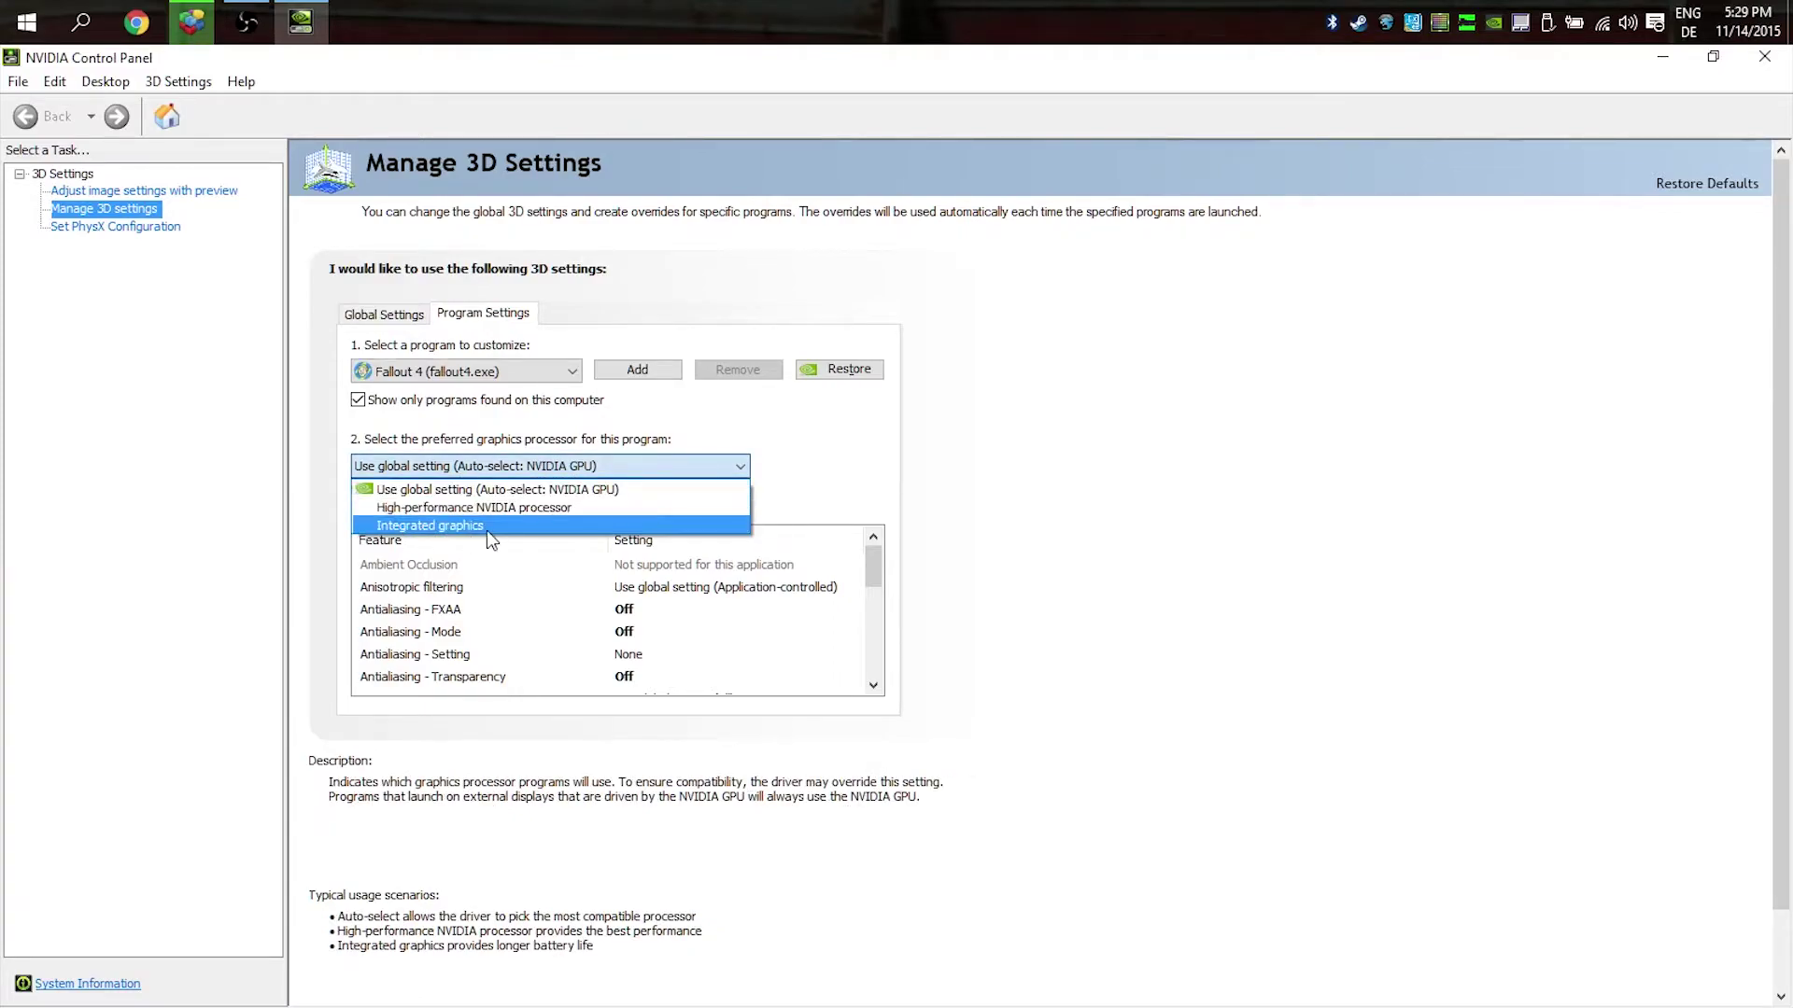
click(982, 542)
Step: Keep Fallout 4's Power management mode on Prefer maximum performance
click(841, 567)
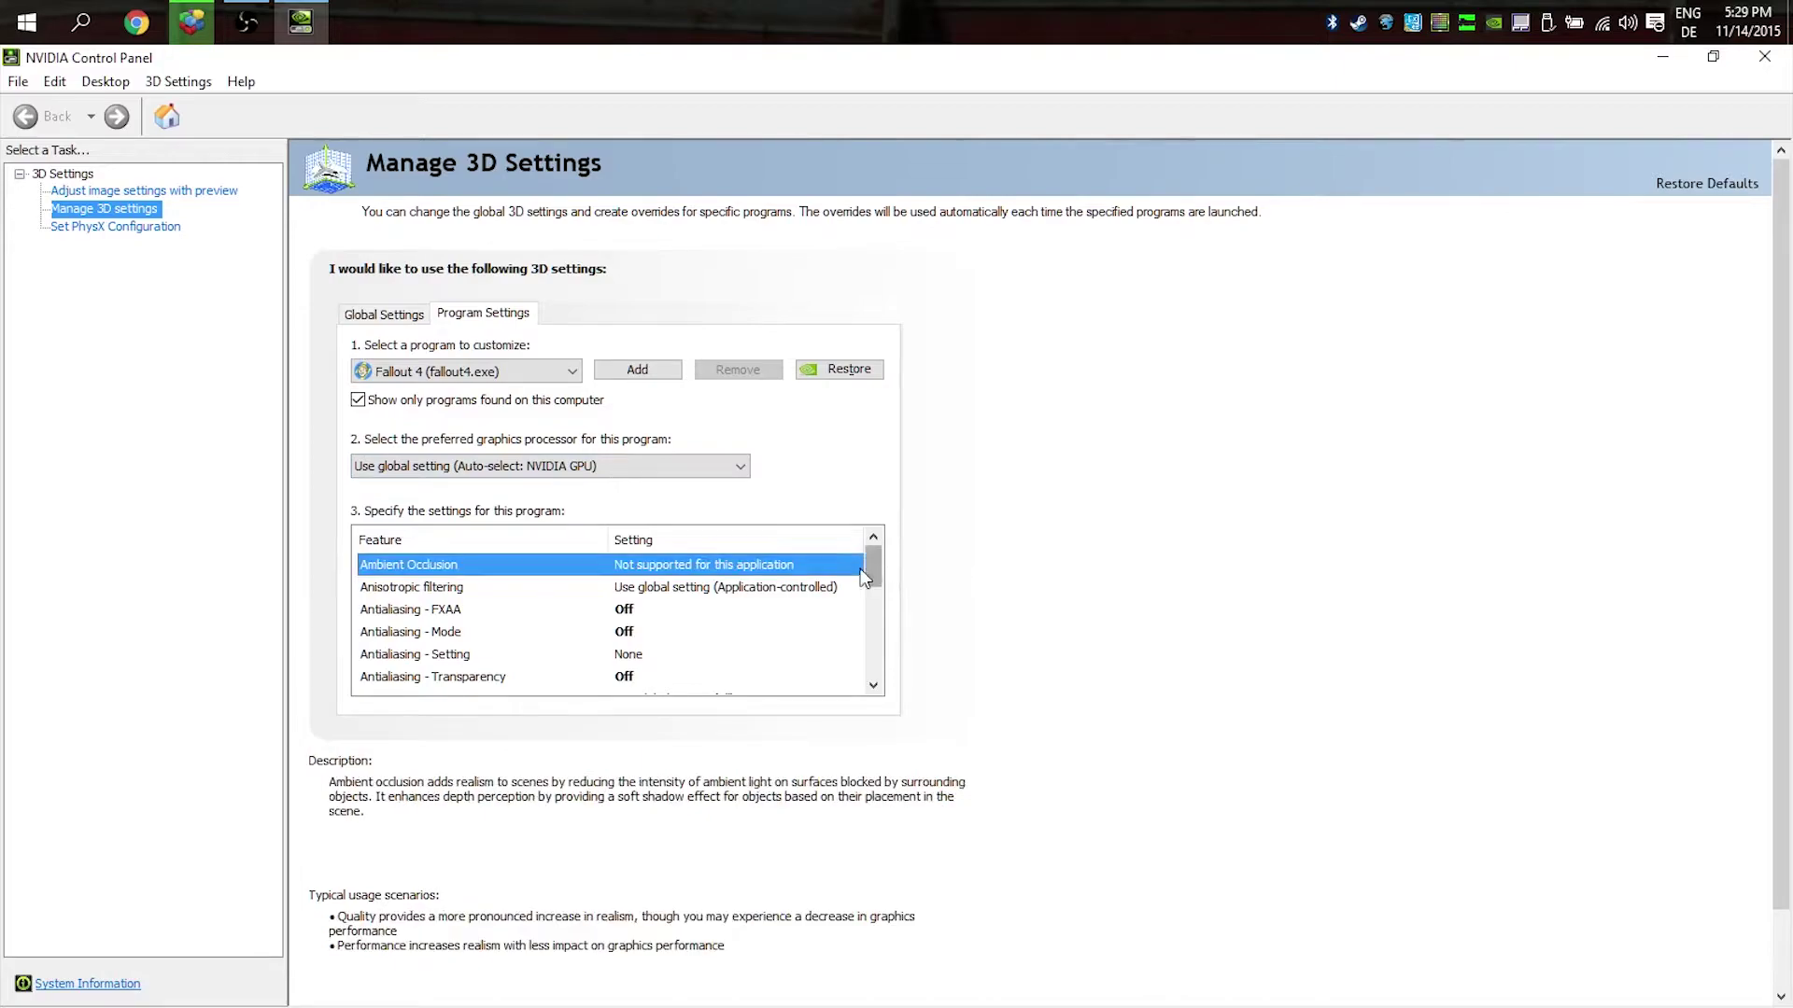
drag(874, 564, 880, 602)
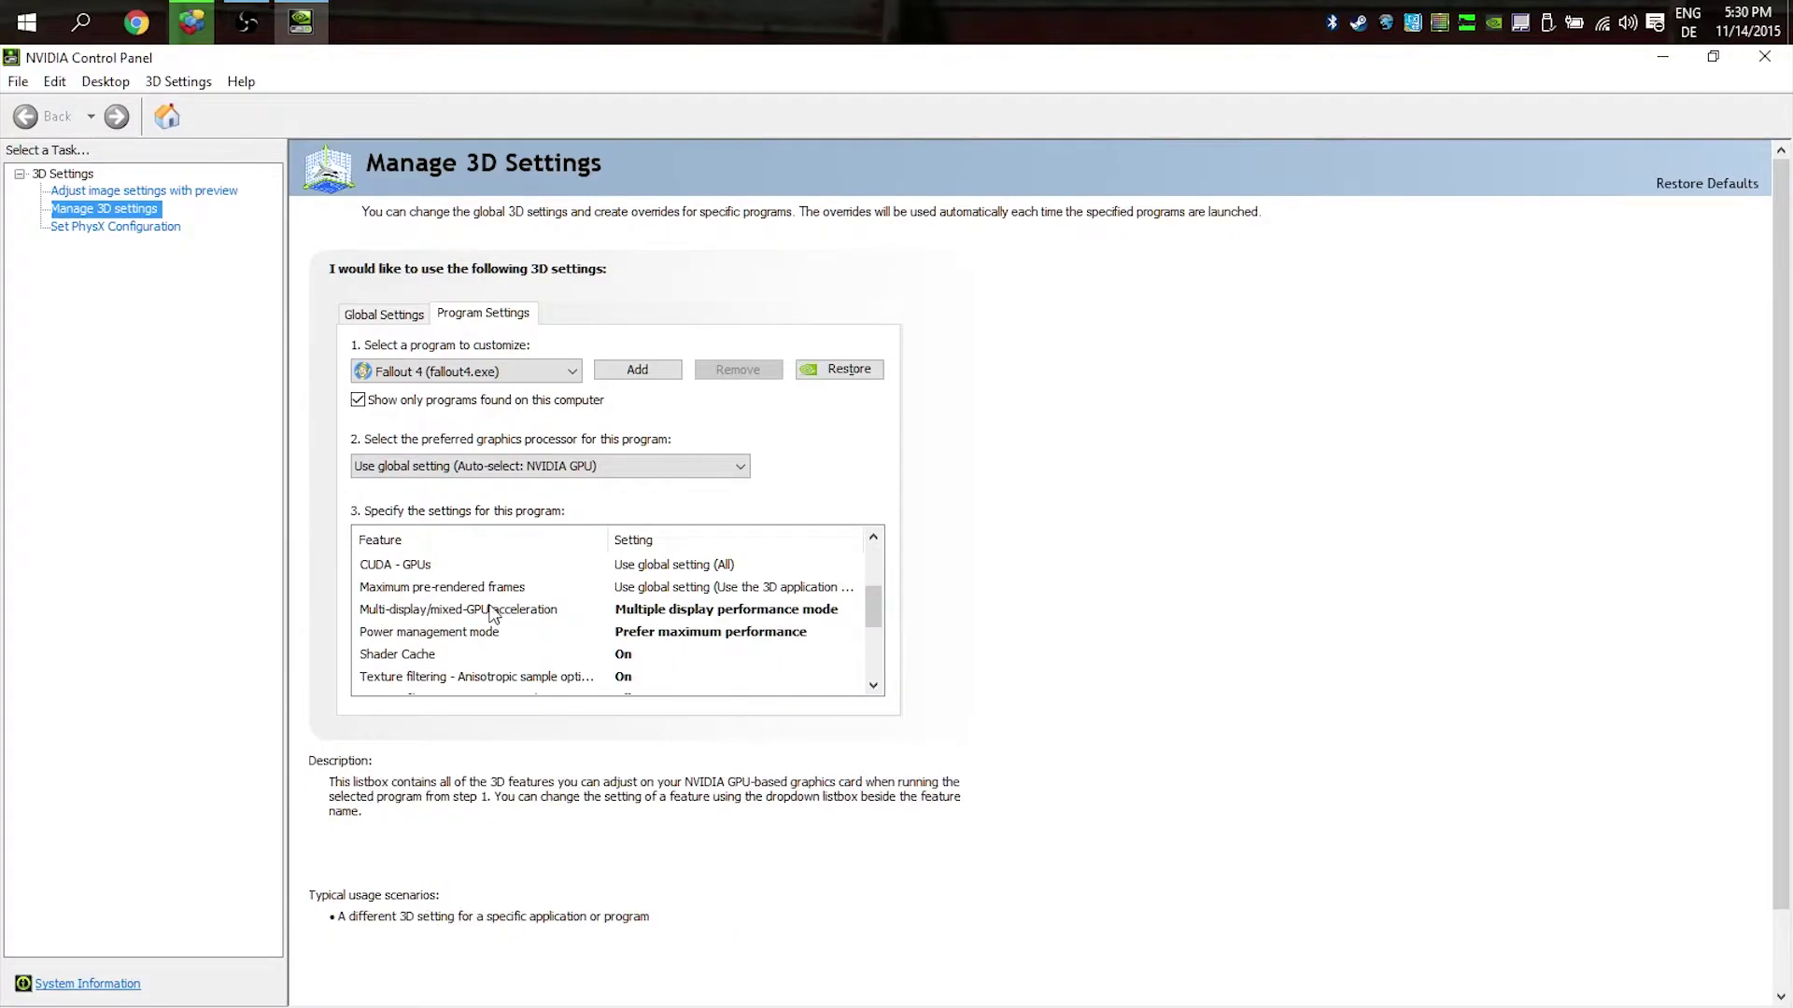
click(385, 633)
click(724, 635)
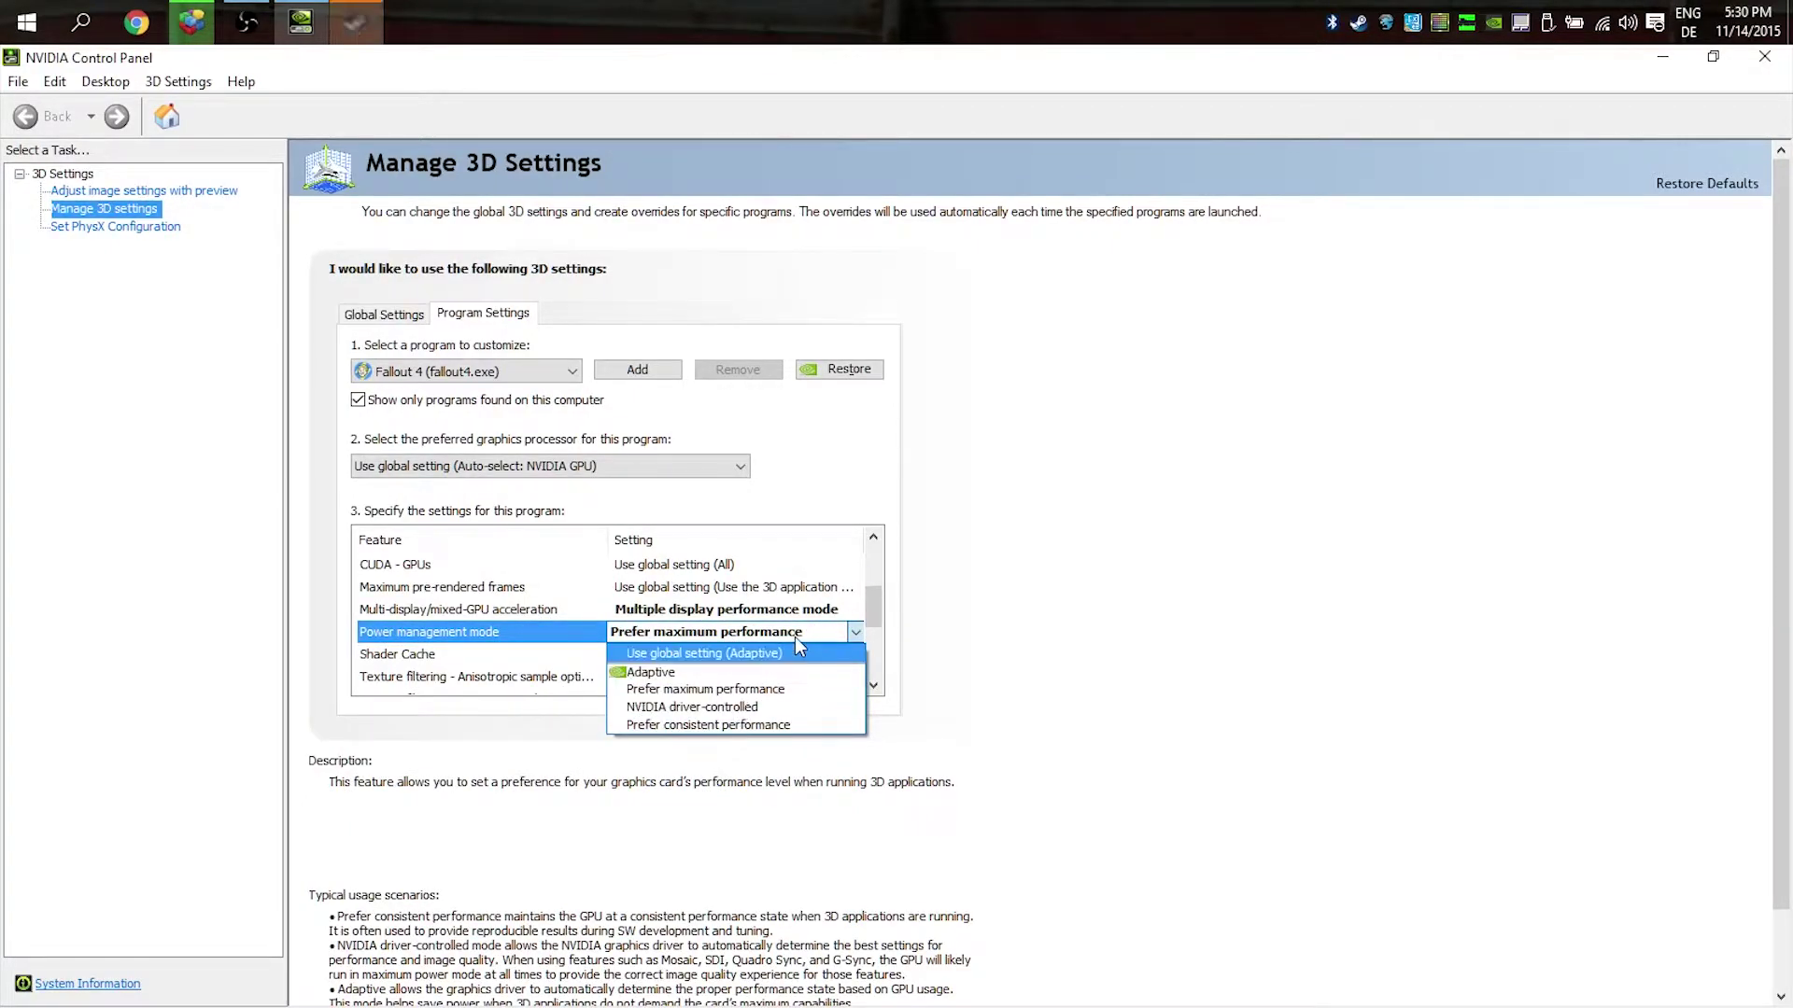
click(855, 632)
Step: Keep Fallout 4's Texture filtering - Quality on High performance
scroll(874, 608, down, 1)
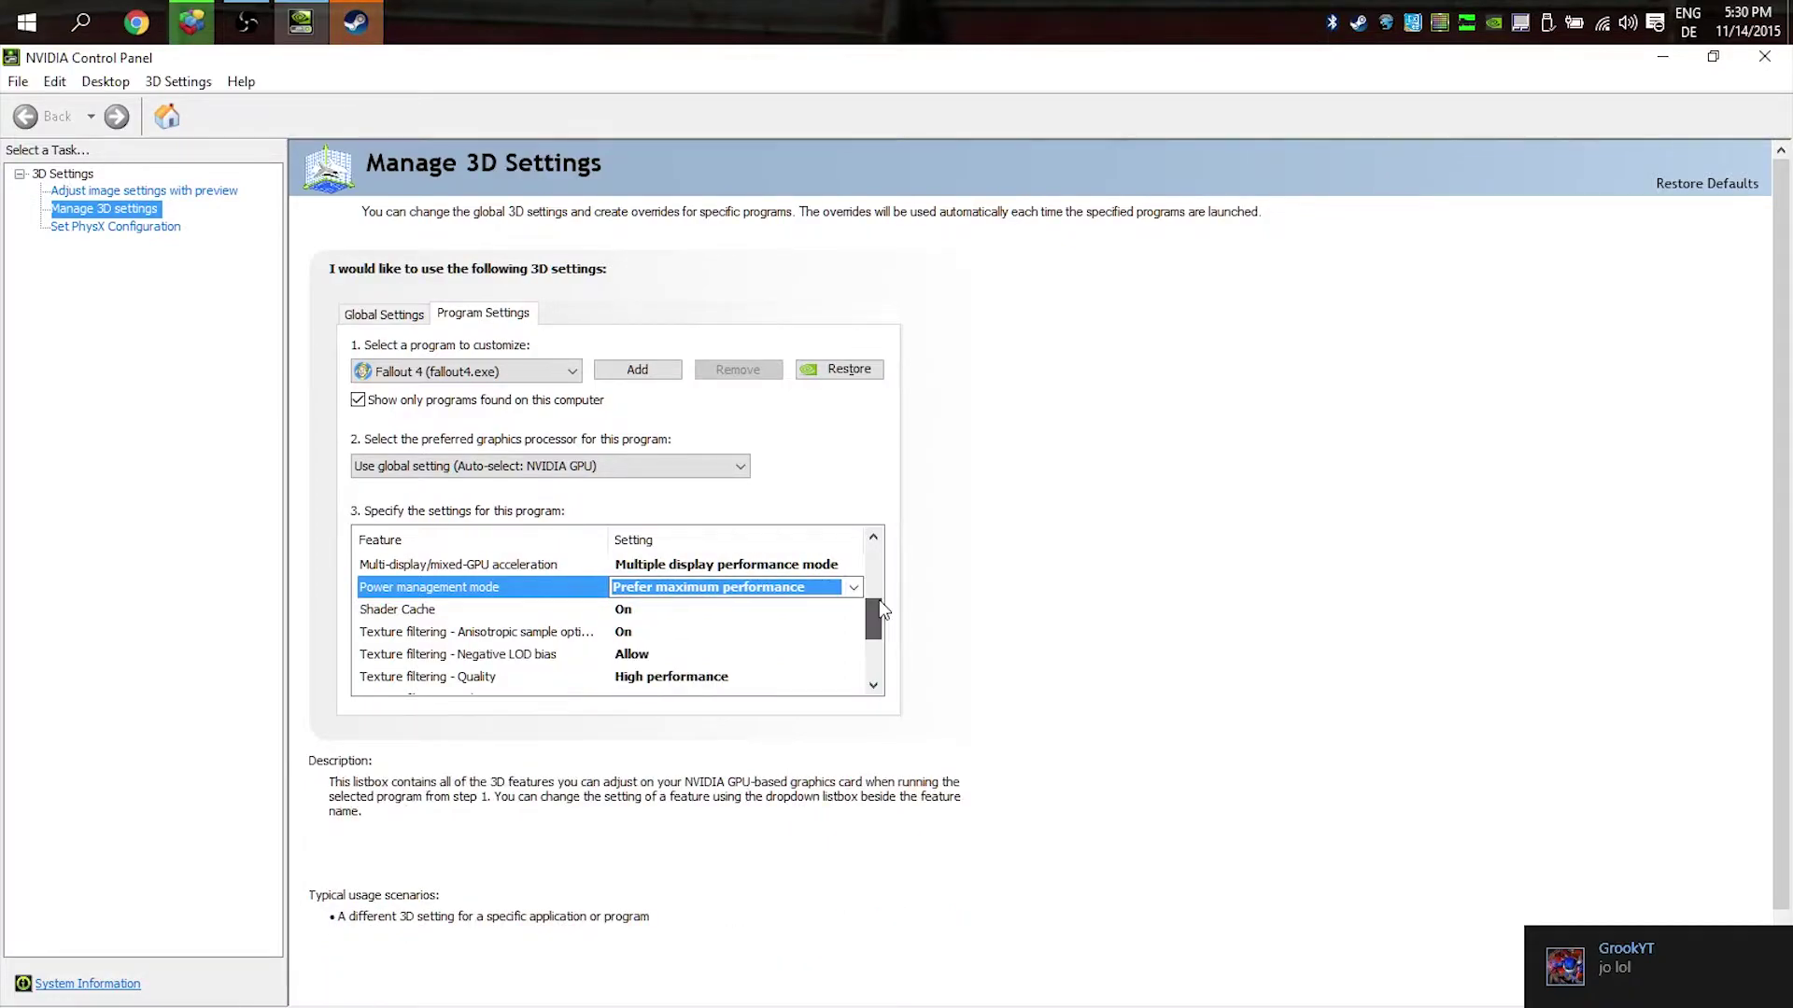
drag(872, 609, 874, 632)
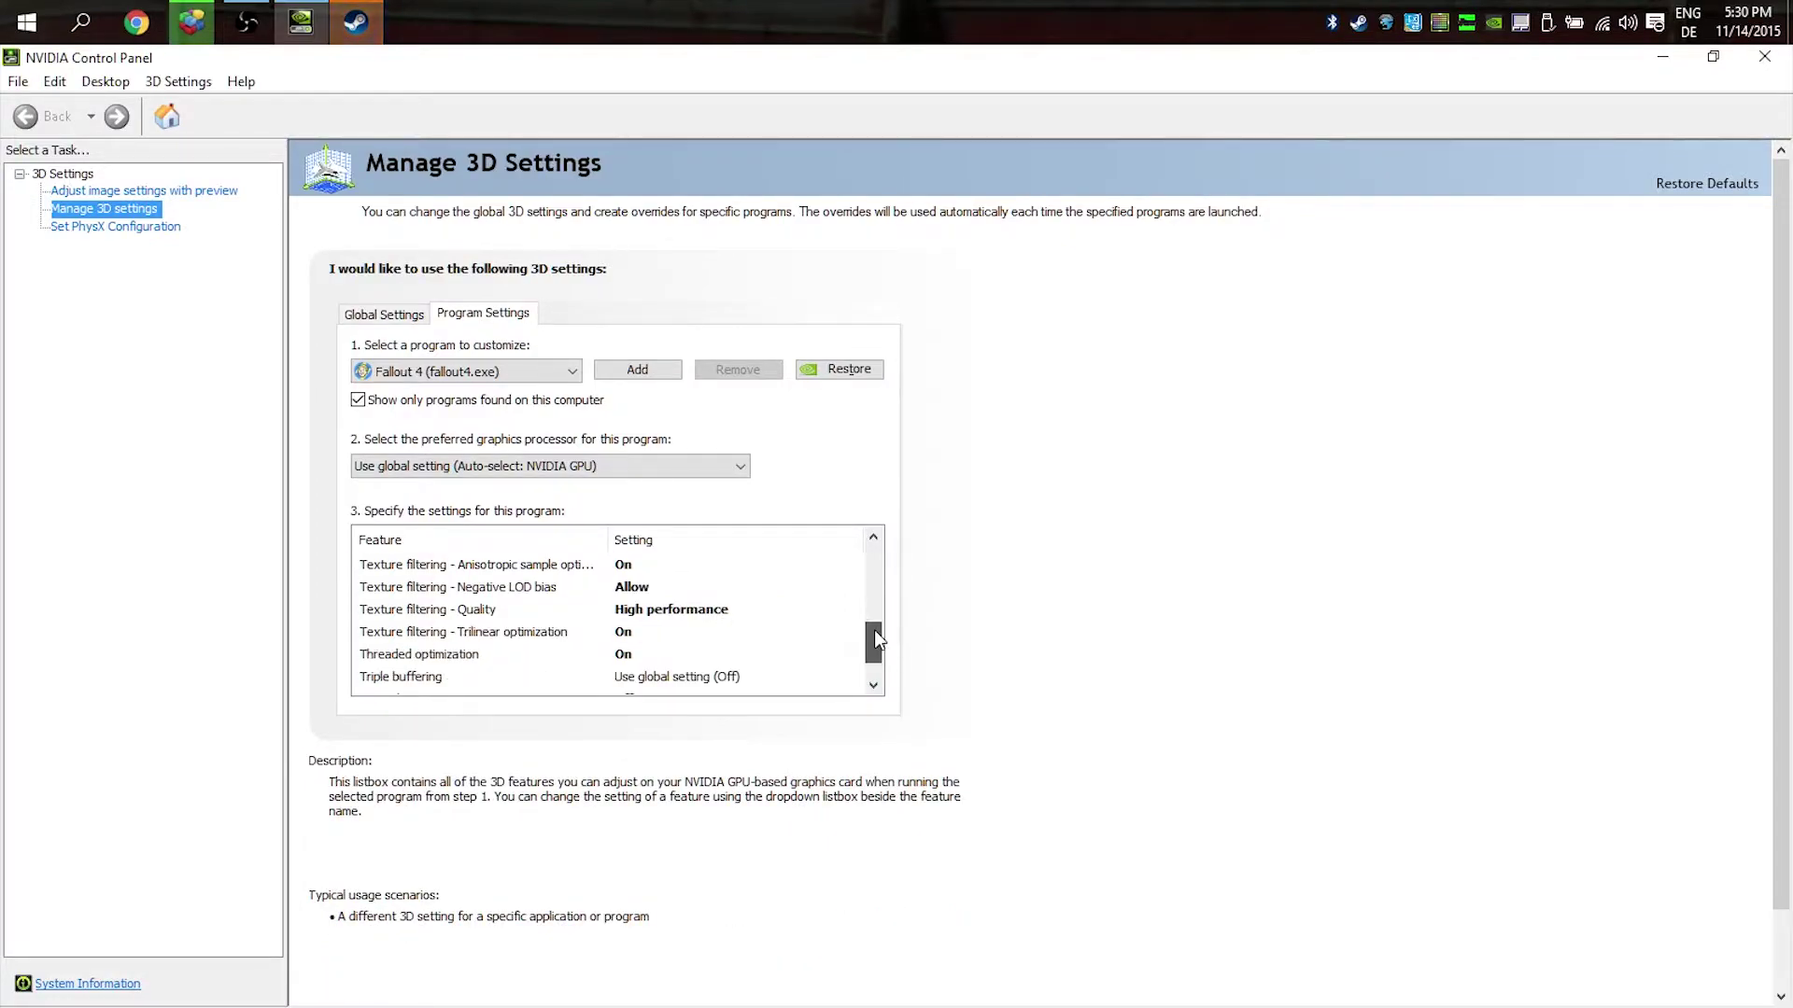
mouse_move(691, 612)
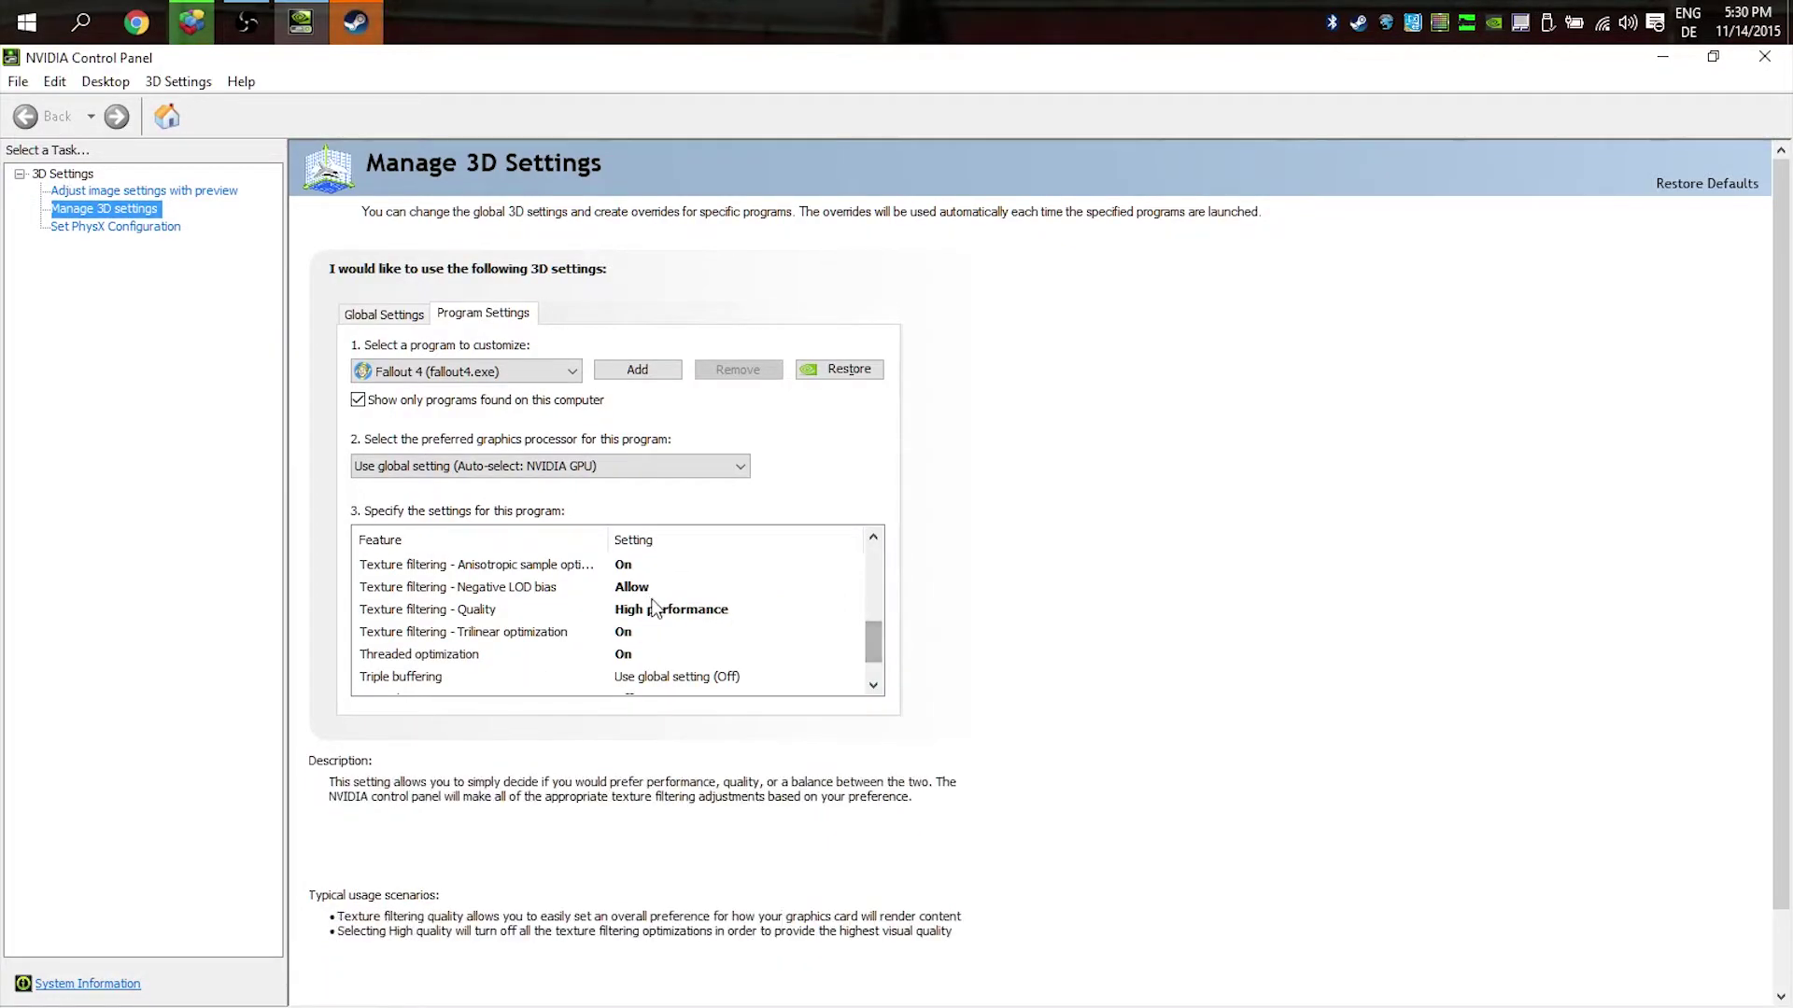
click(693, 621)
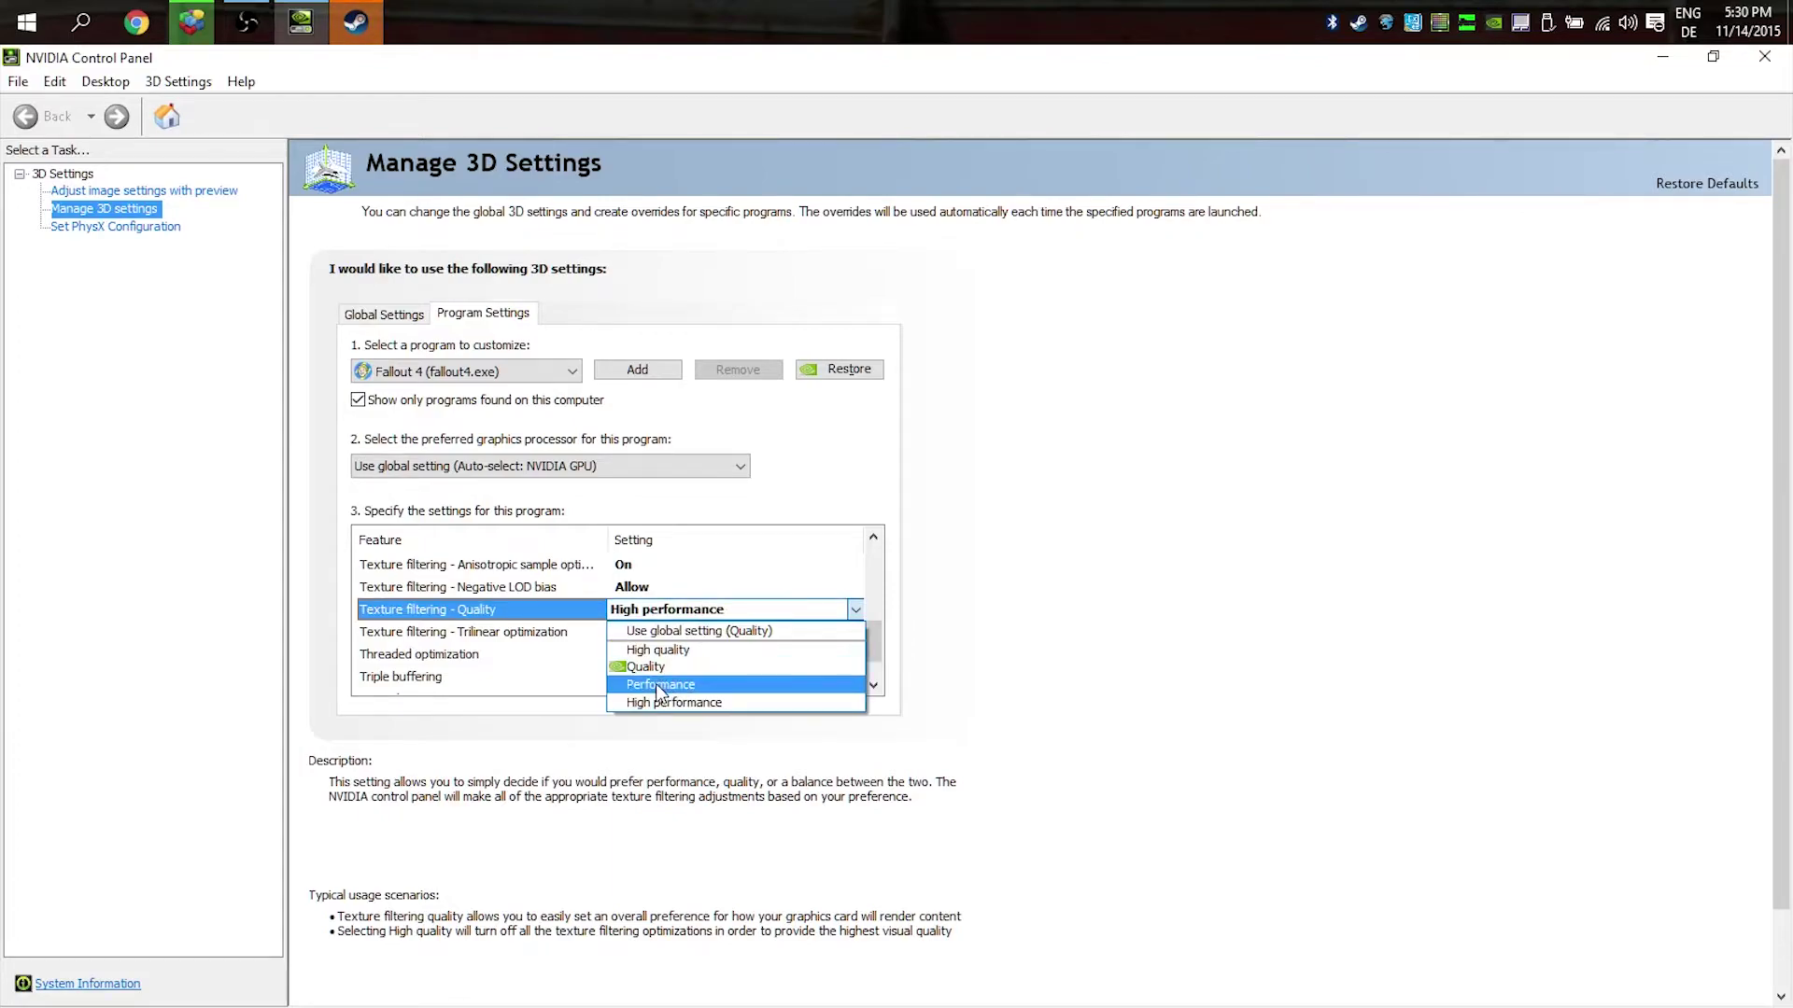
click(854, 608)
scroll(875, 664, down, 1)
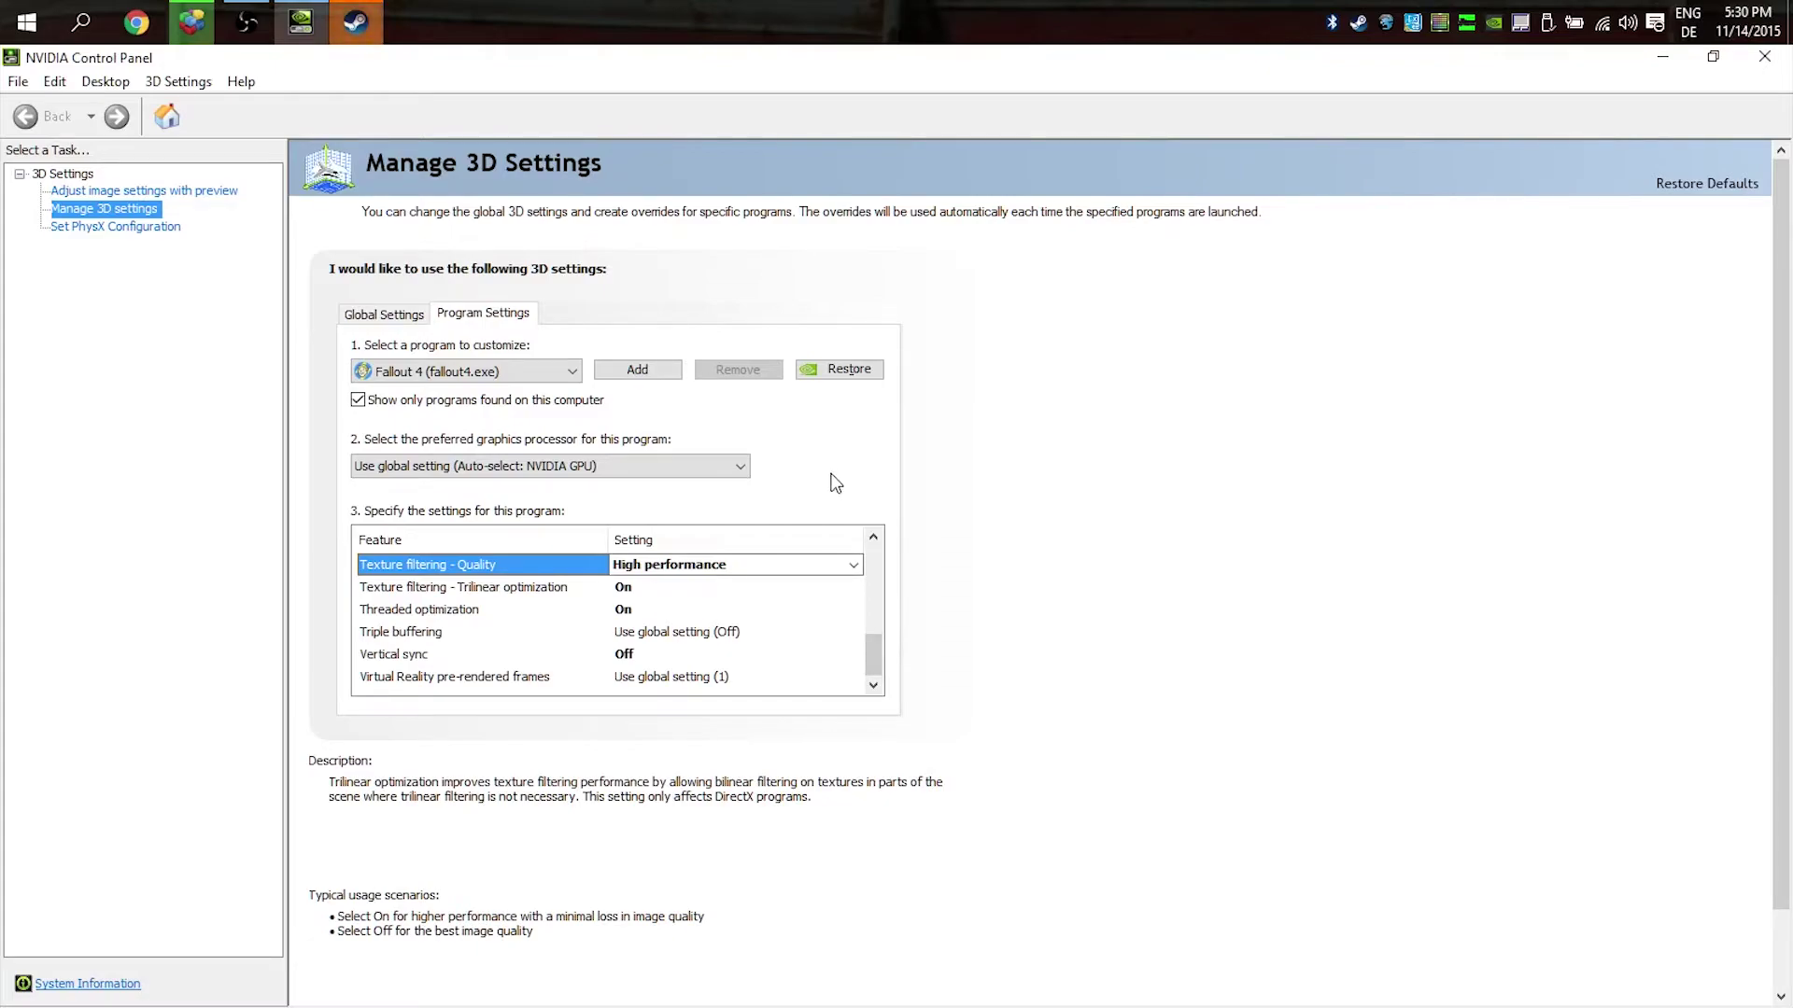
Step: Bring up the incoming Steam chat message, then close the Steam chat window
click(371, 39)
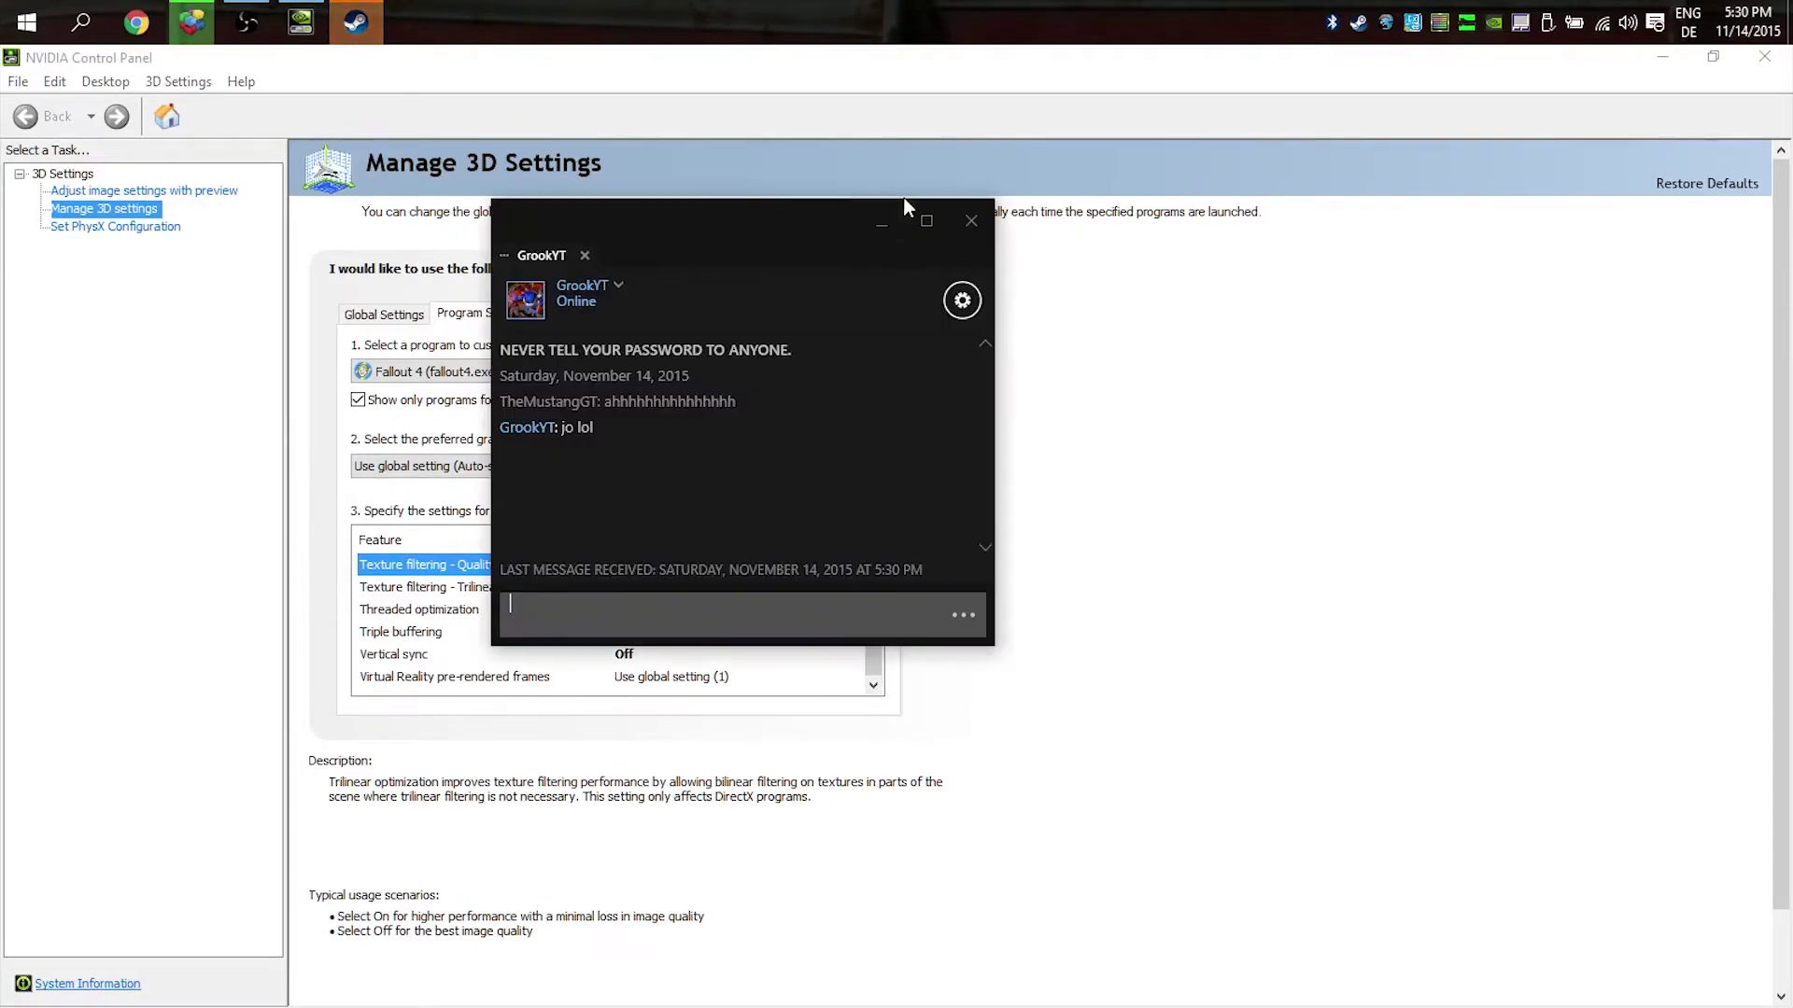
click(987, 209)
click(1765, 73)
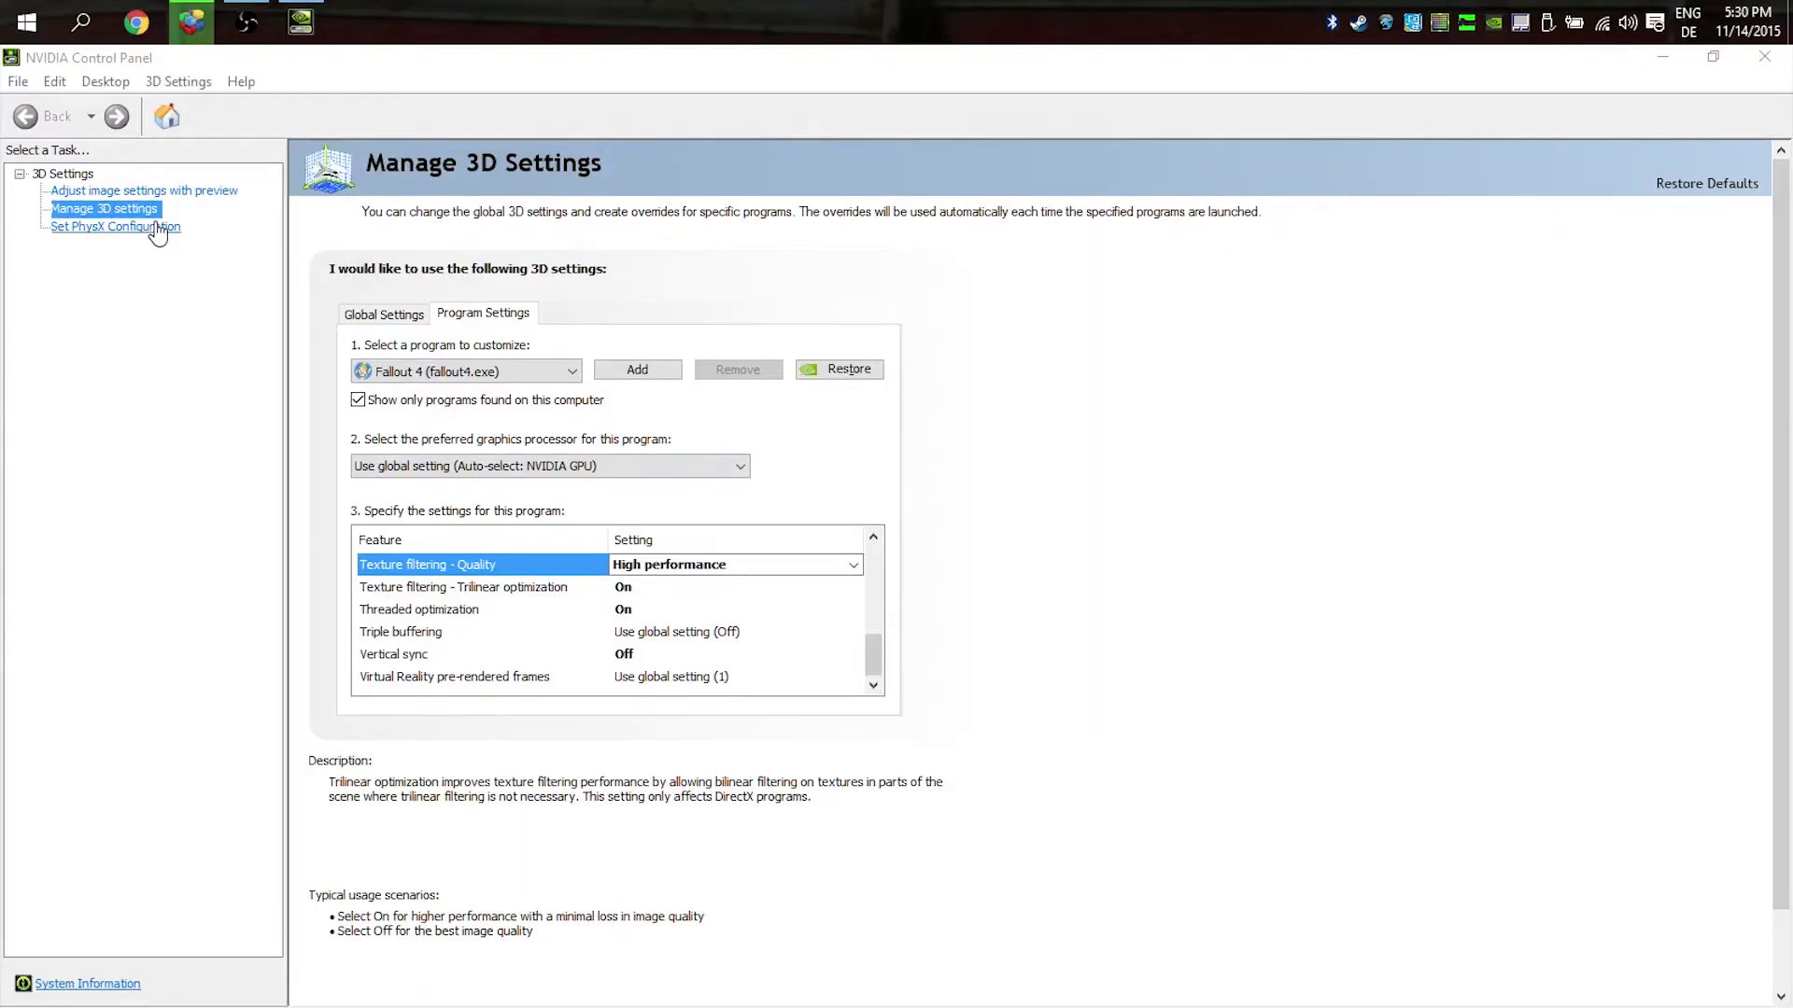
Step: Close NVIDIA Control Panel and open a new File Explorer window
click(1782, 66)
key(super)
key(super)
key(super+e)
Step: Navigate to Documents > my games > Fallout4
click(70, 419)
scroll(371, 502, down, 8)
scroll(278, 758, up, 8)
scroll(278, 693, down, 4)
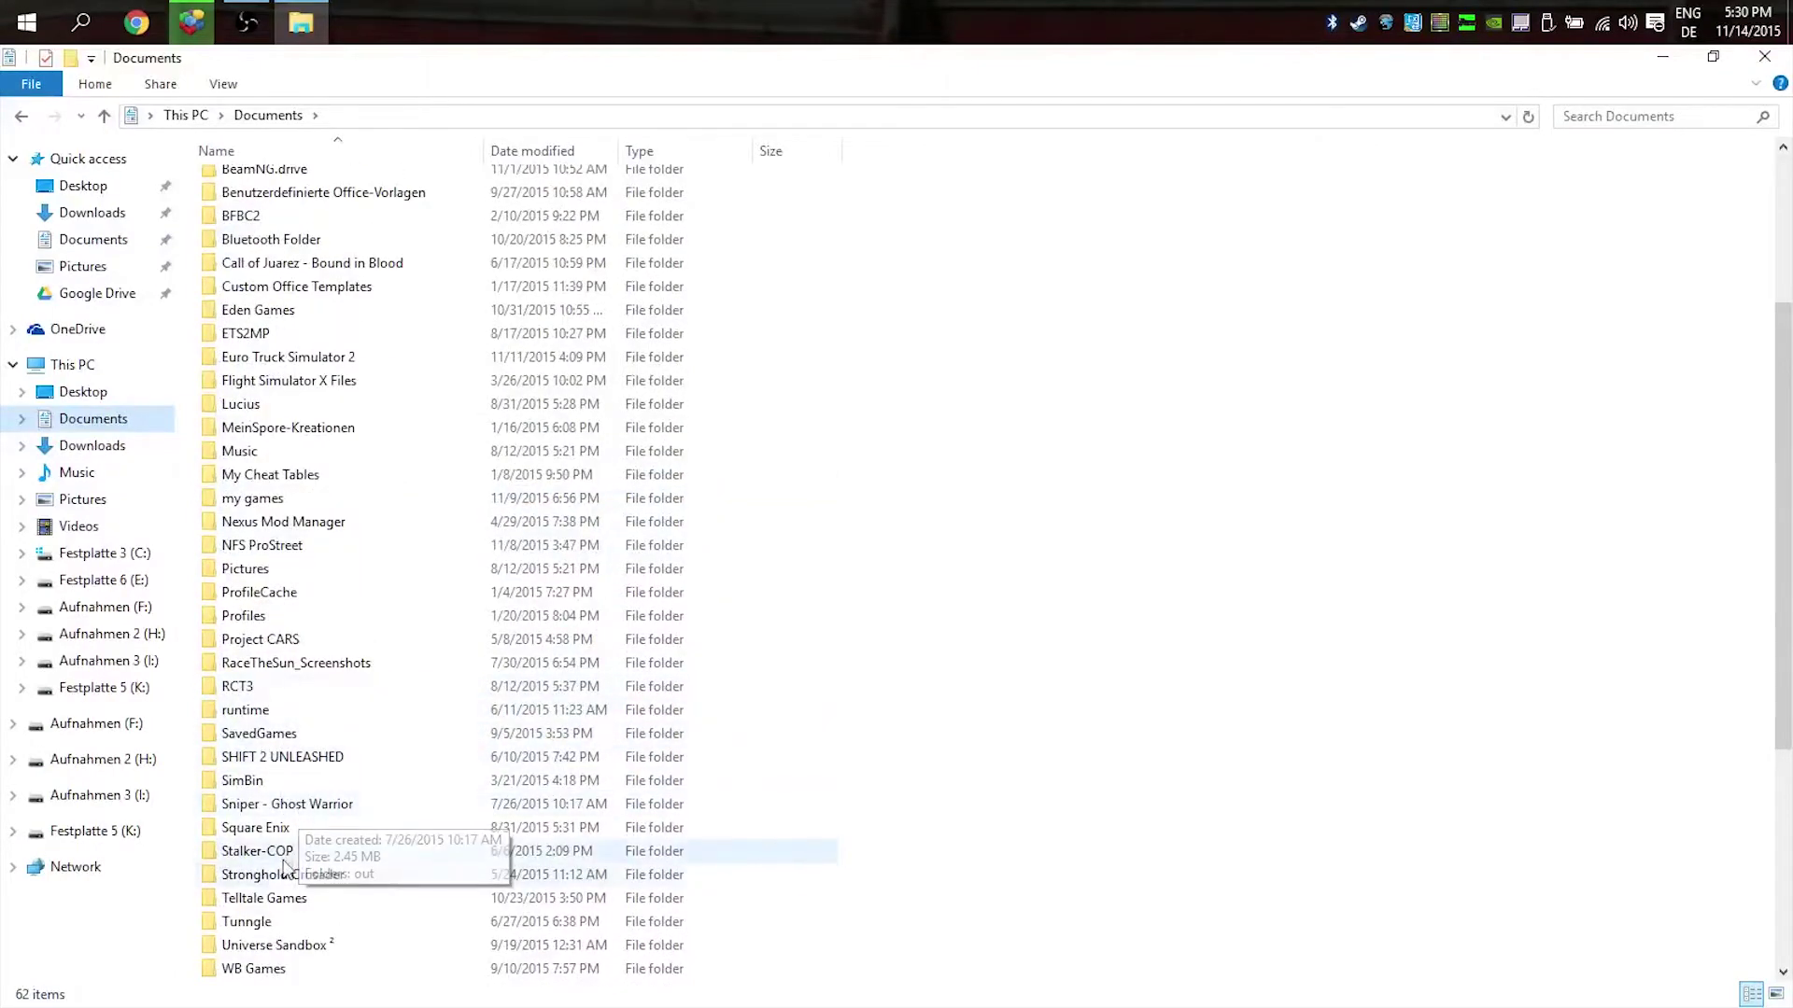
scroll(280, 864, down, 1)
double_click(284, 428)
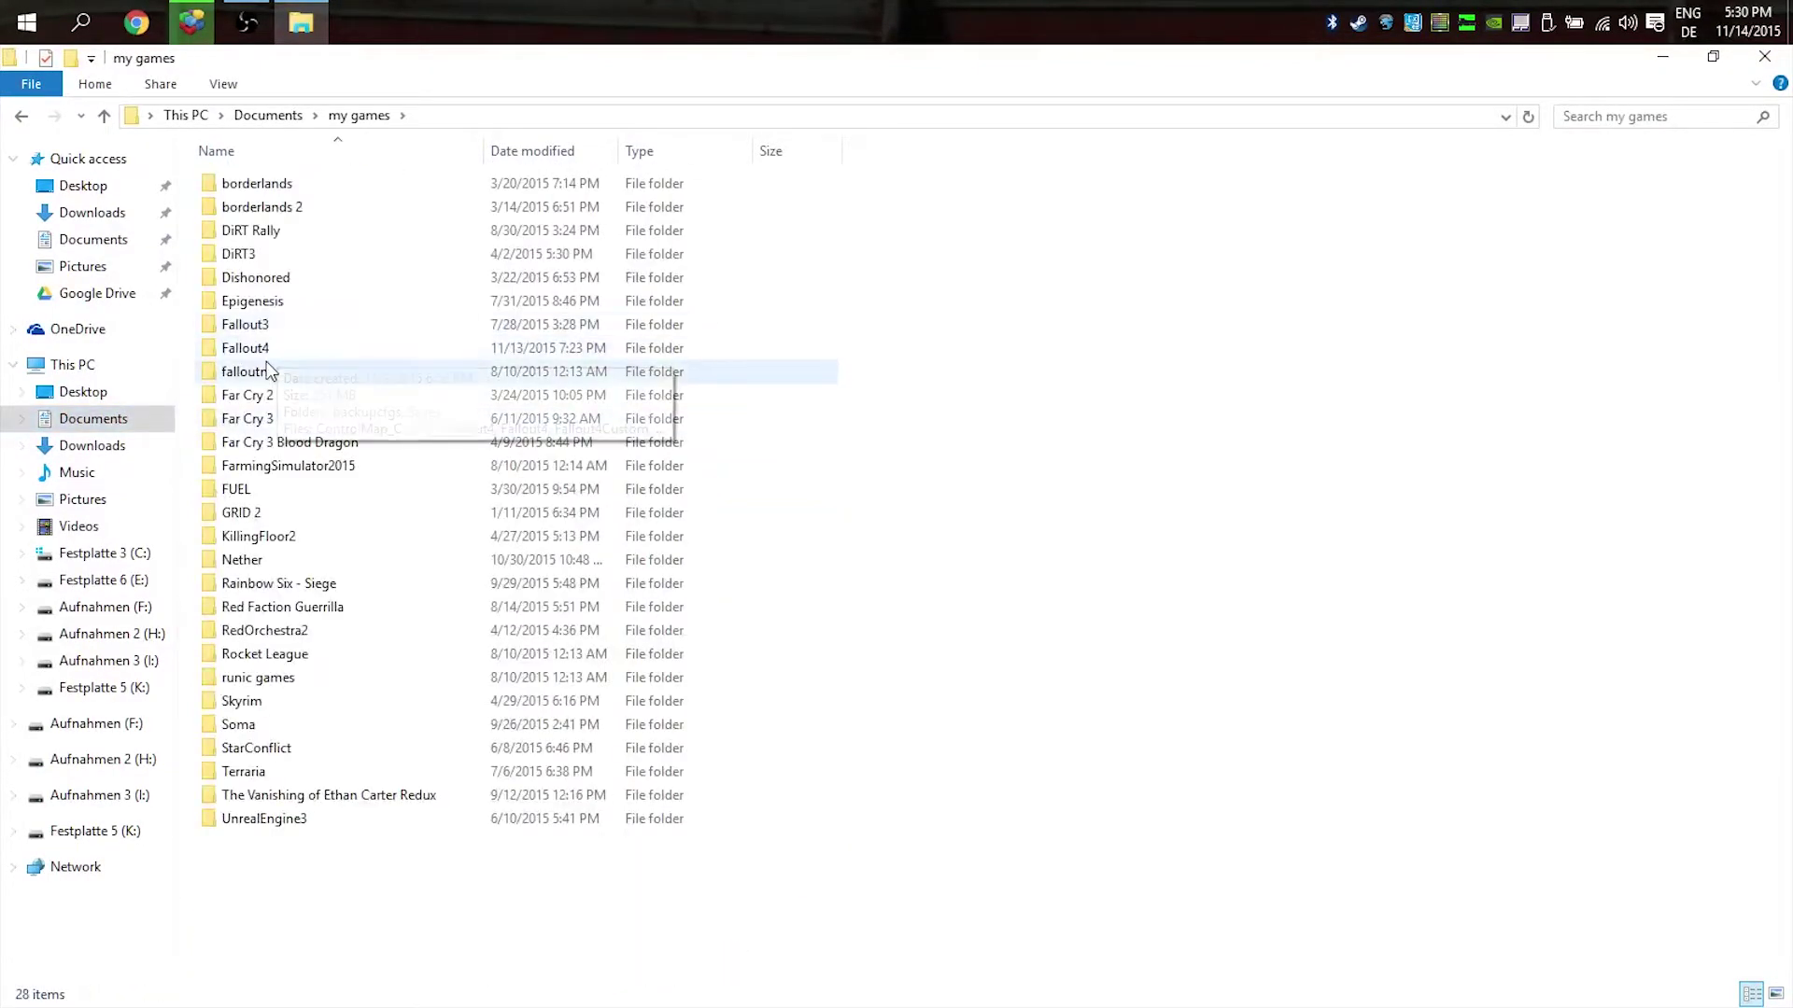
double_click(279, 349)
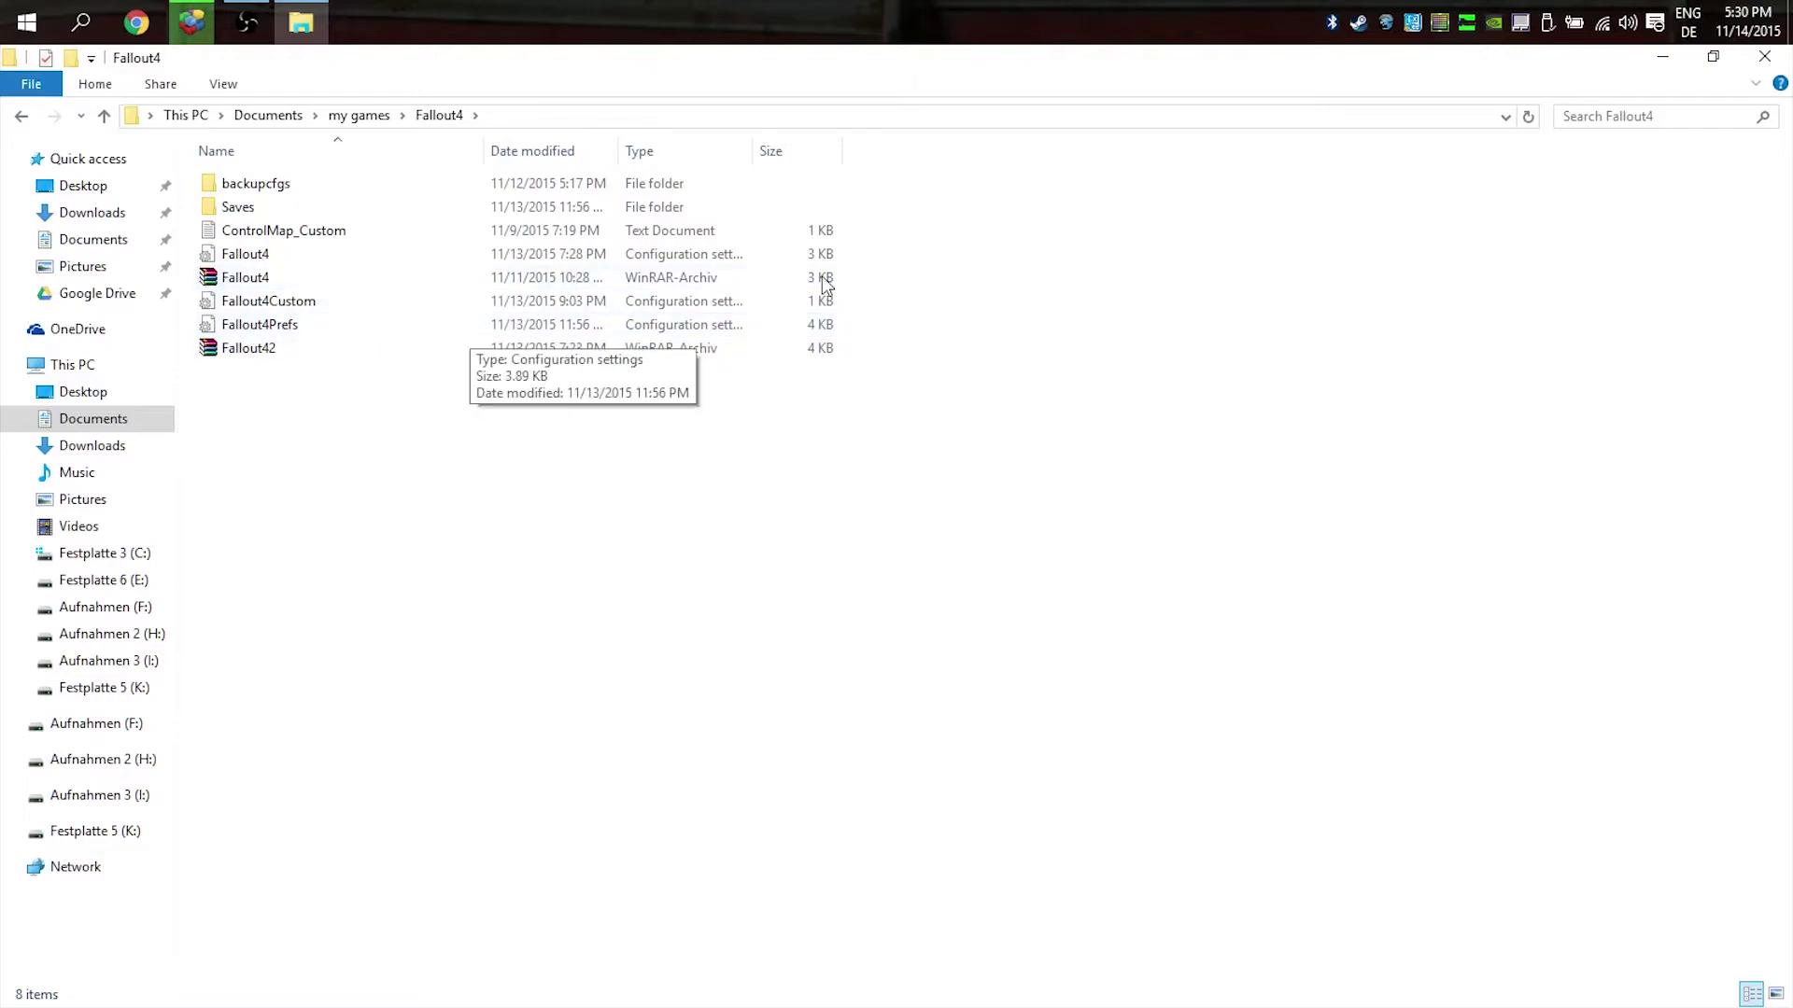
Step: Open Fallout4Prefs in a maximized Notepad window and scroll through it
double_click(269, 325)
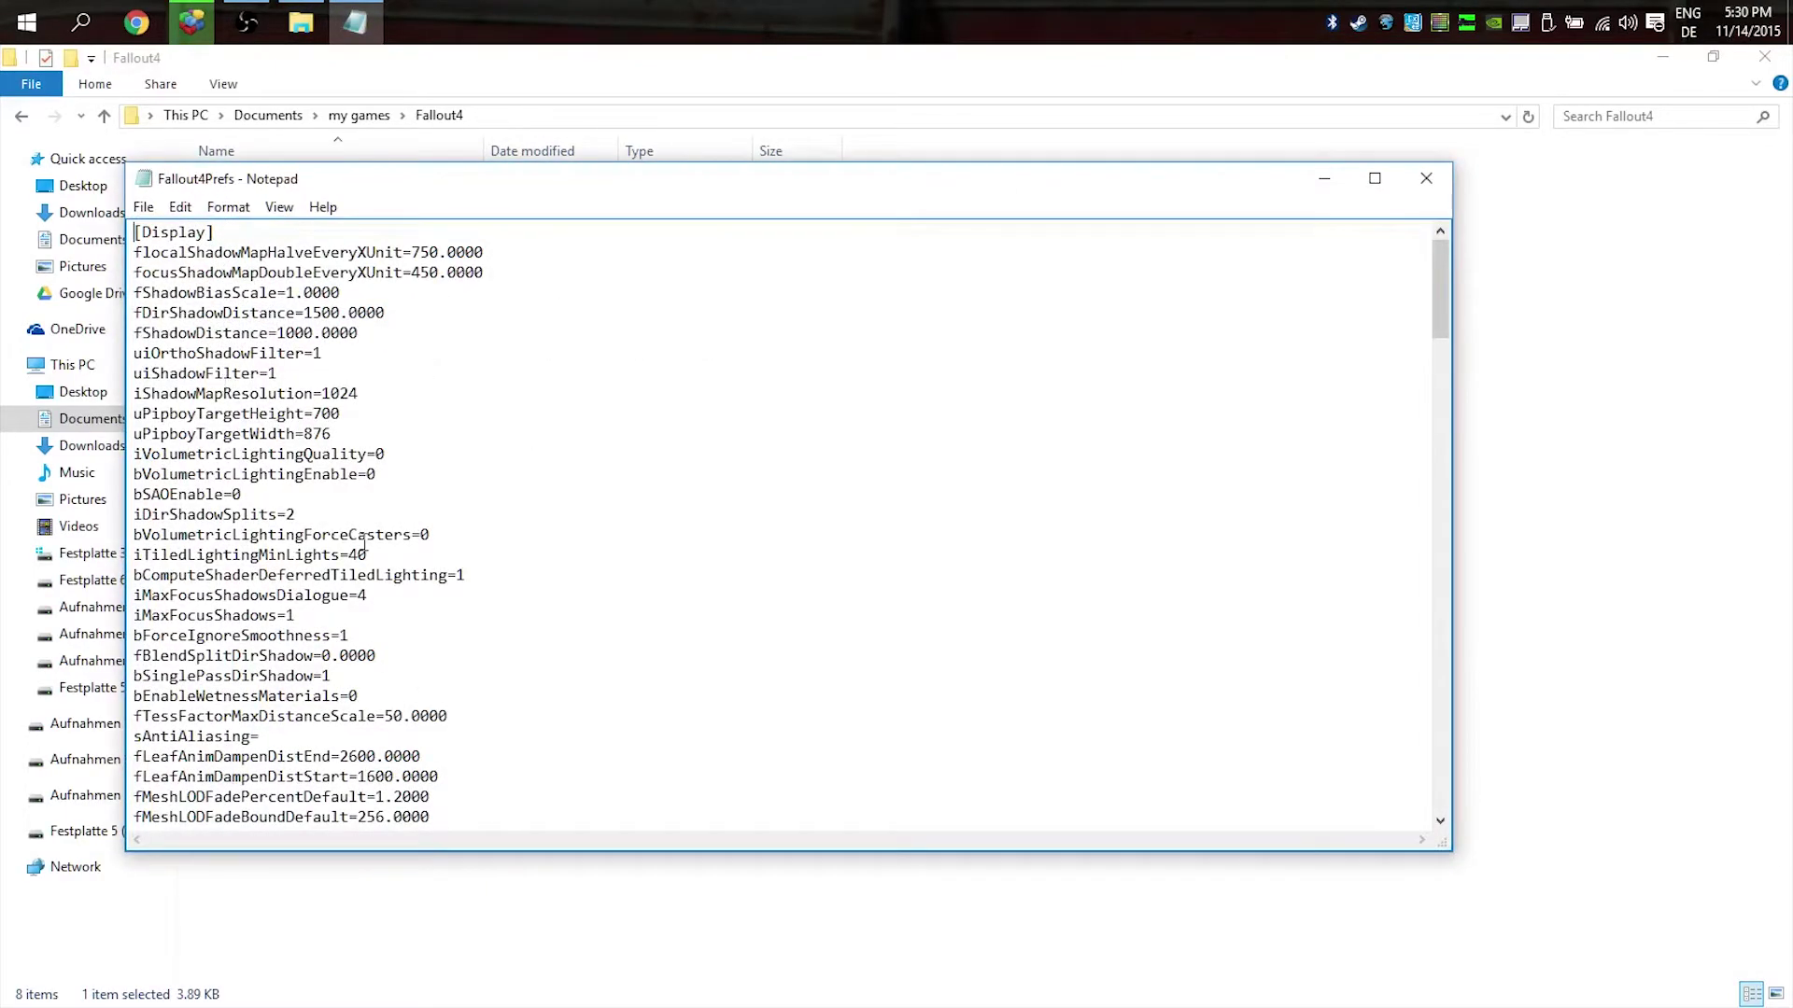
scroll(364, 546, down, 2)
click(1375, 177)
scroll(462, 310, down, 6)
scroll(462, 310, down, 6)
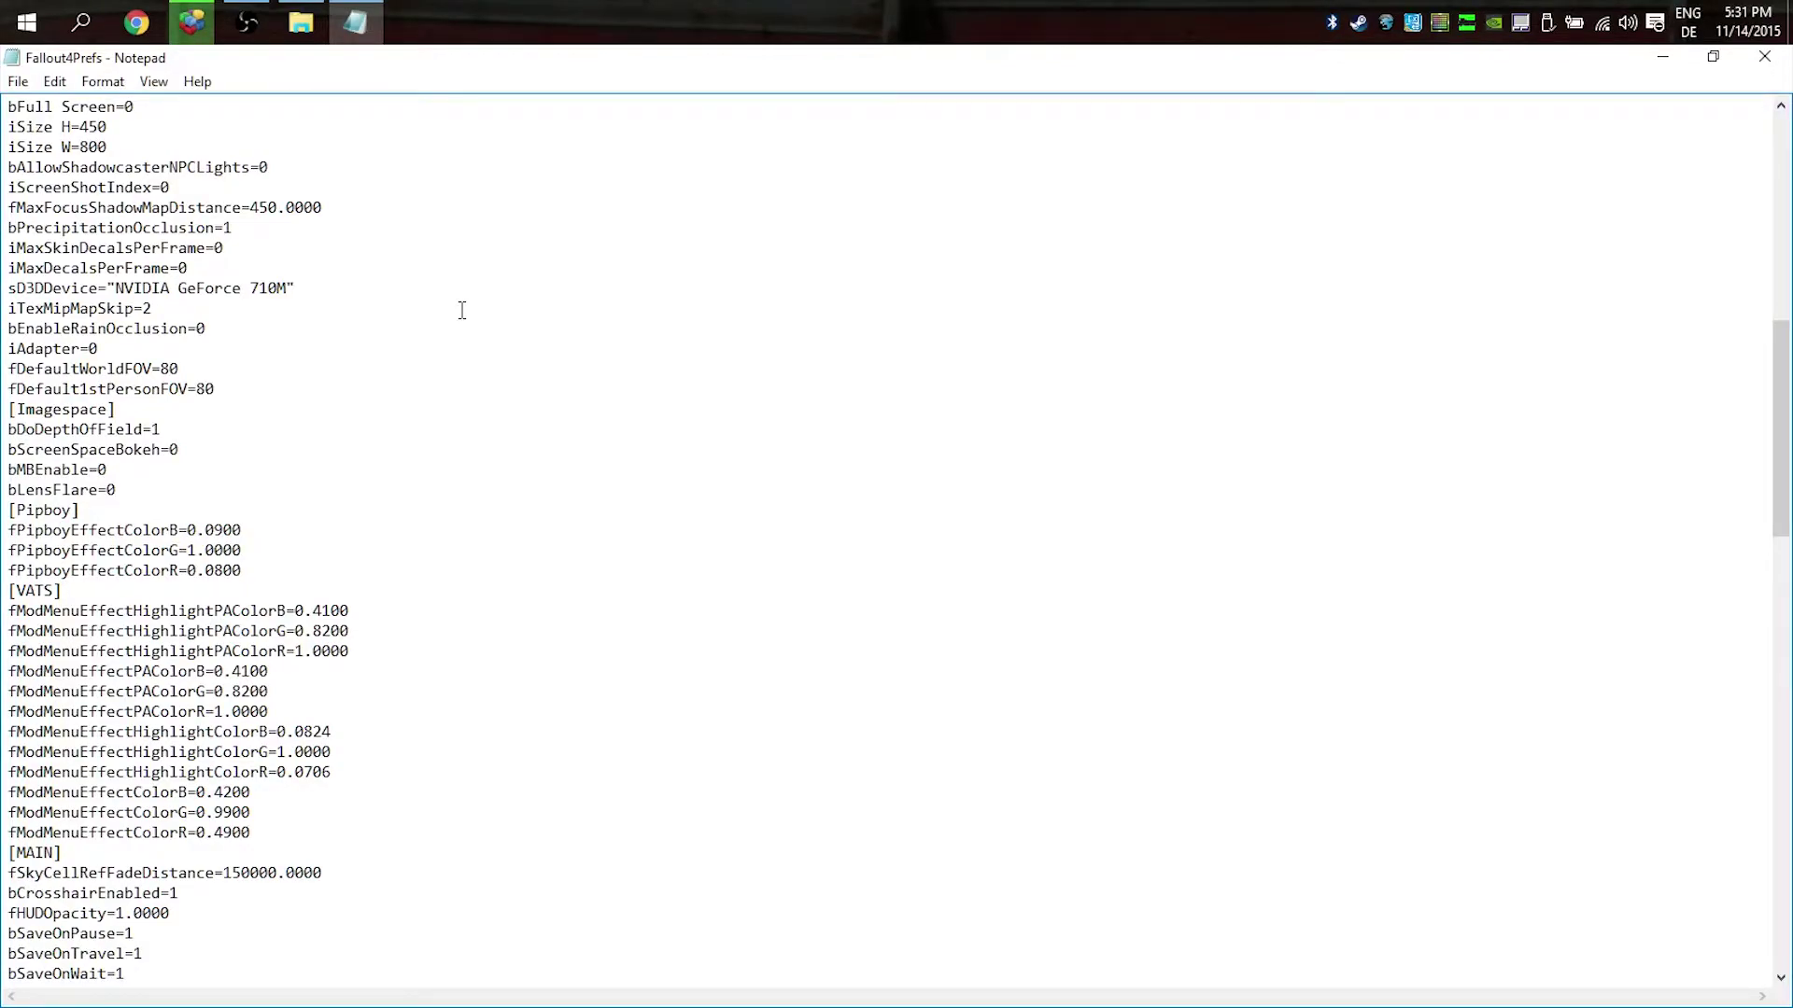
scroll(461, 310, up, 14)
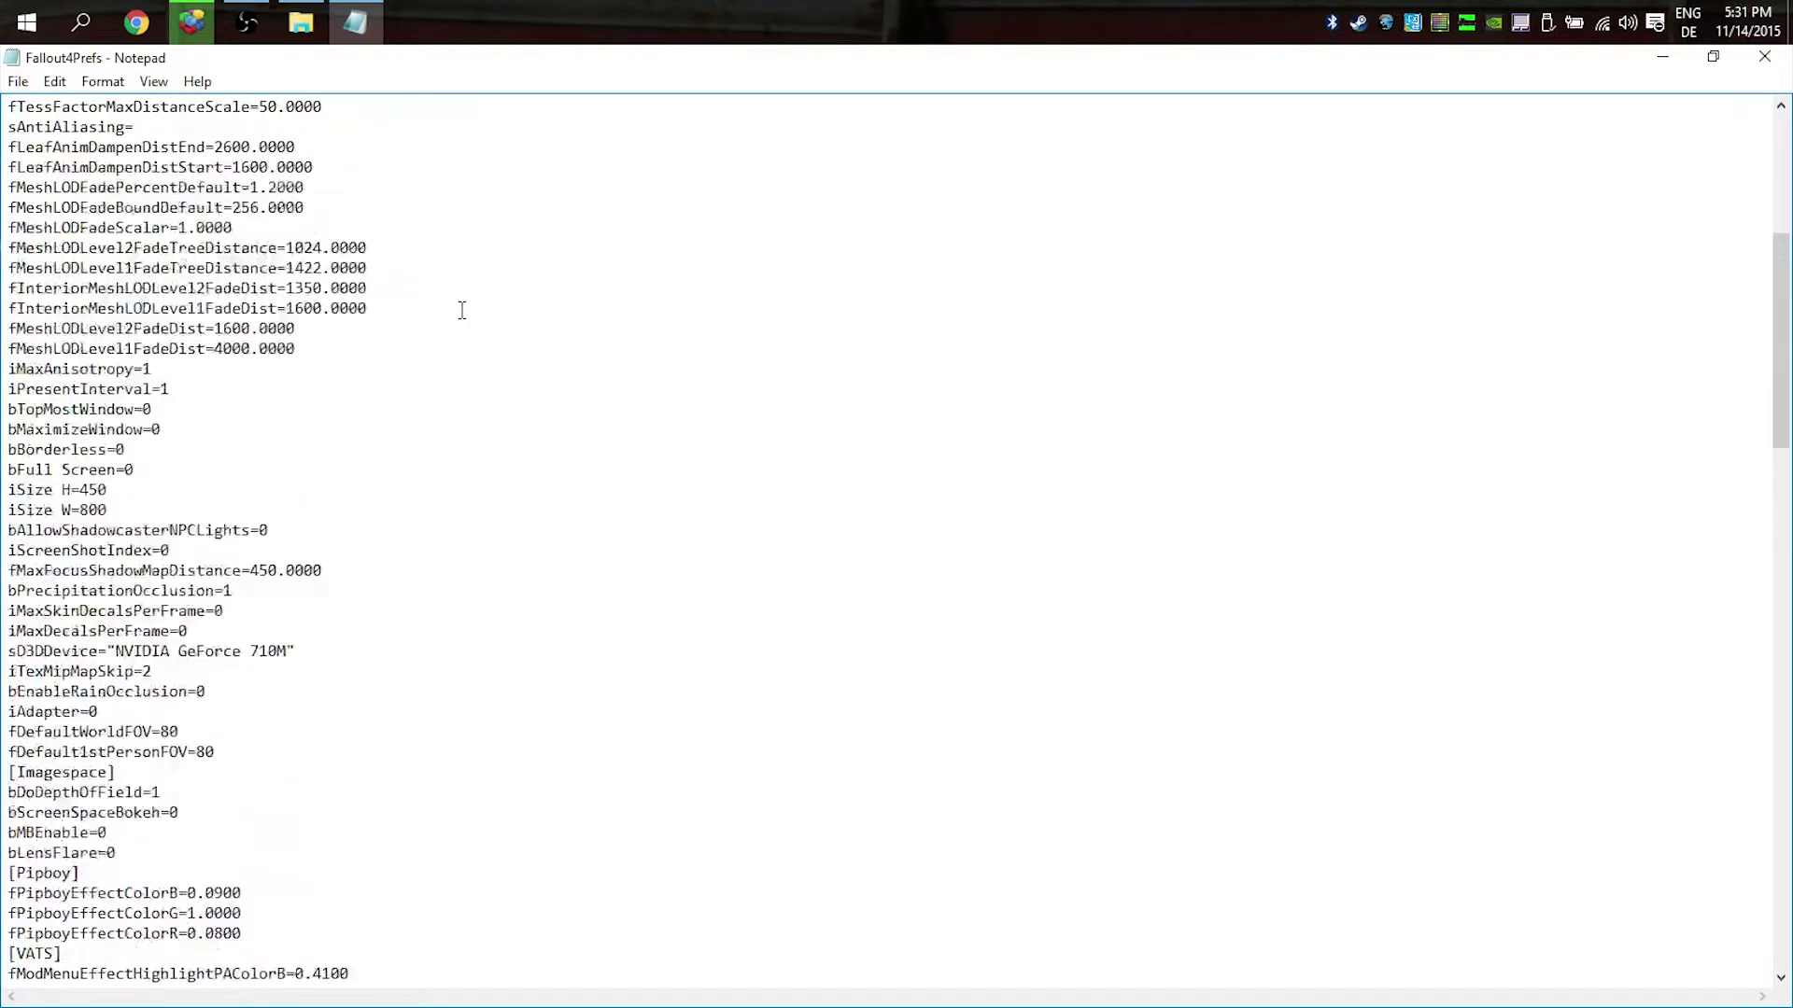
Step: Review the shadow settings fShadowDistance and uiOrthoShadowFilter=1
drag(66, 209, 151, 209)
click(154, 217)
click(337, 236)
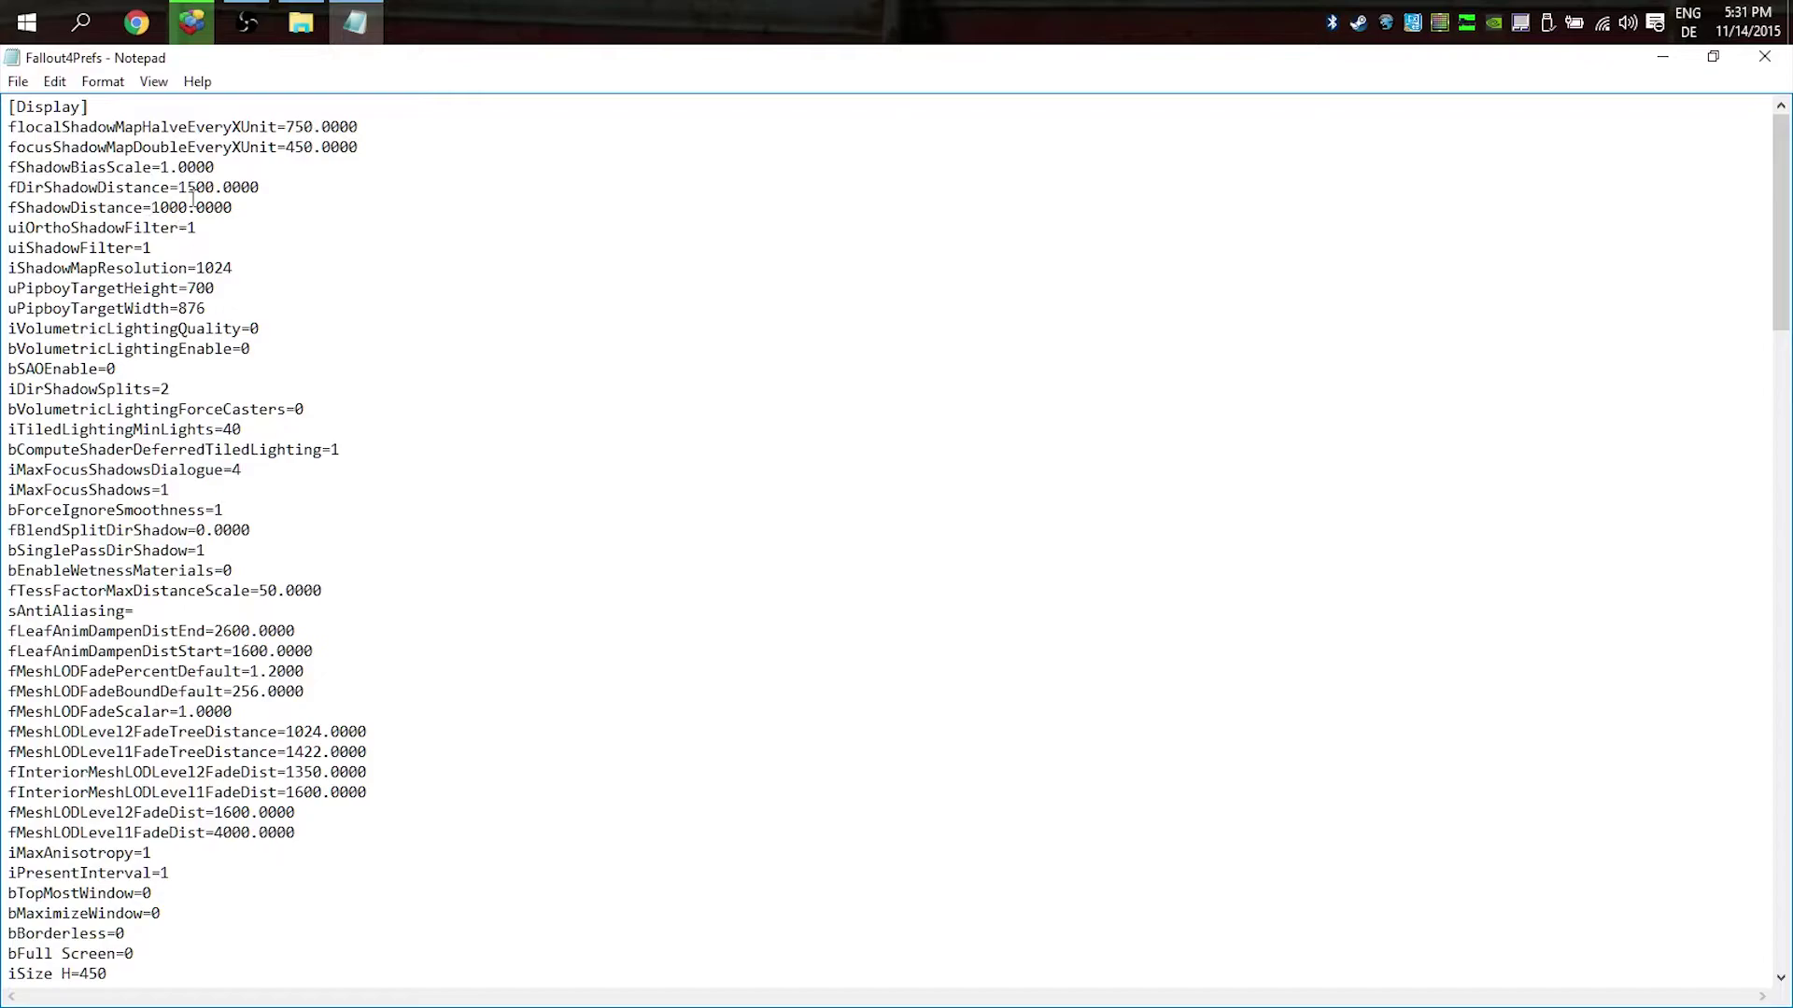
scroll(346, 263, down, 7)
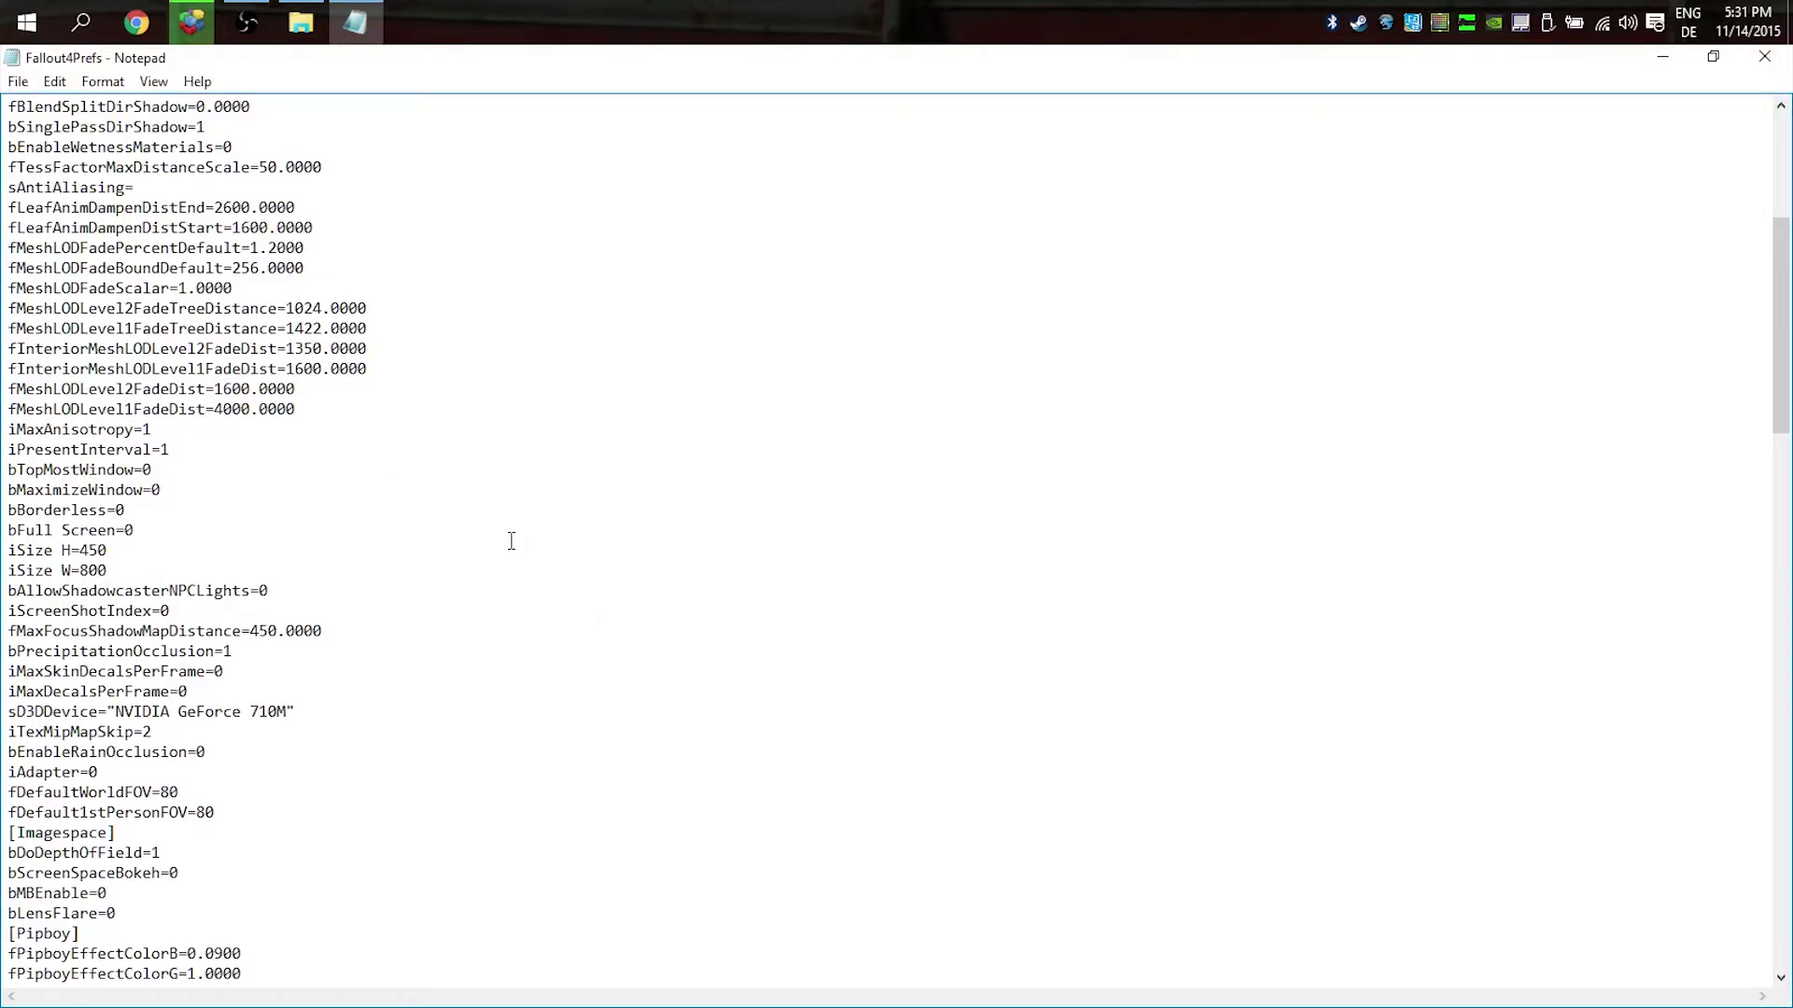
scroll(383, 607, down, 4)
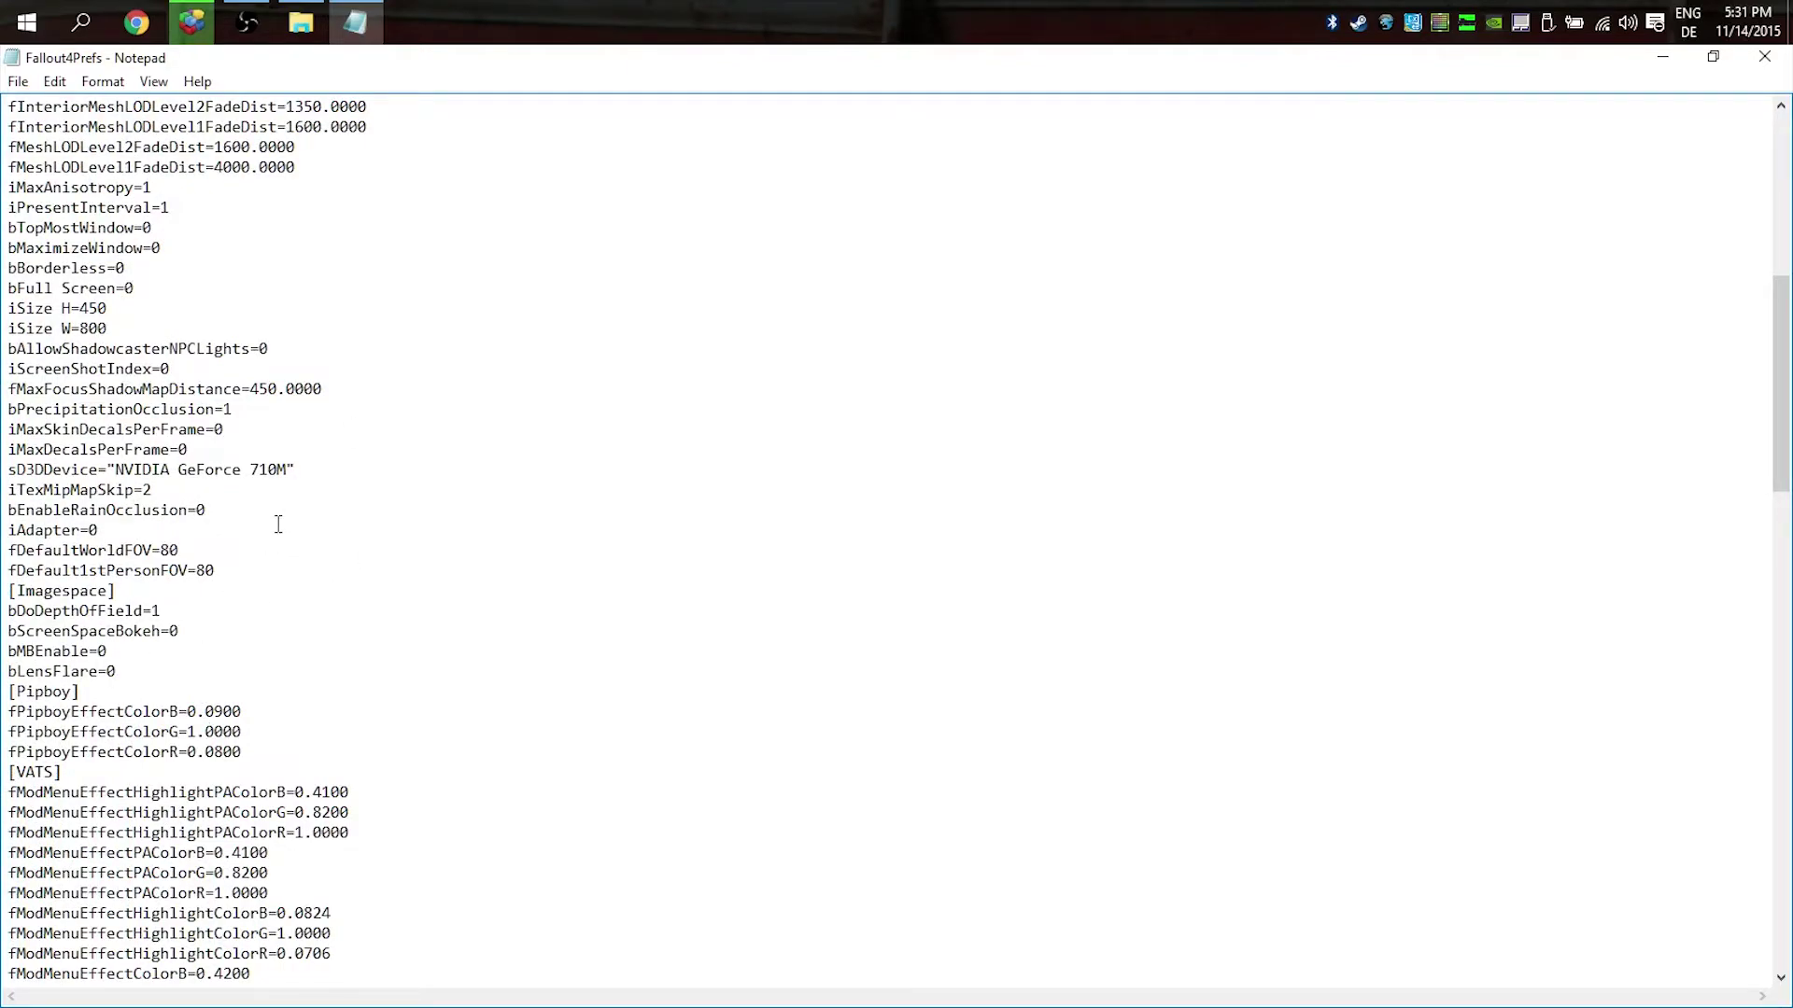
scroll(289, 523, up, 9)
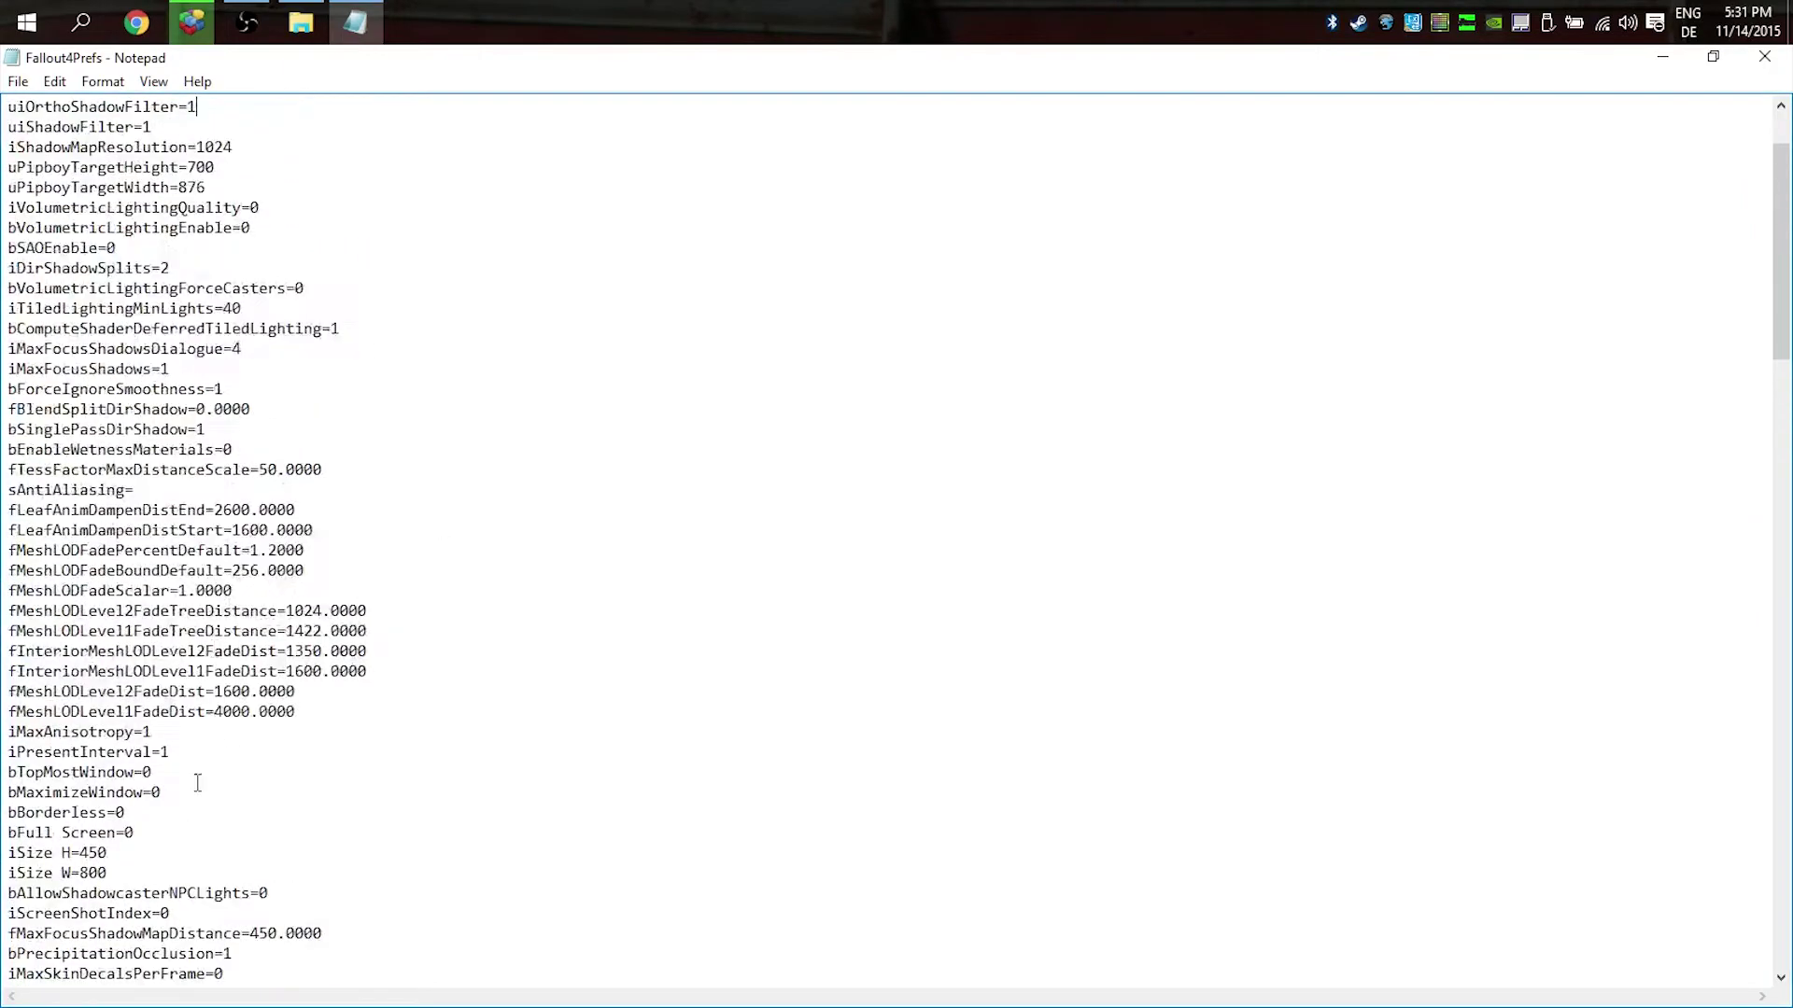
Step: Check the Display values bFull Screen=0, iSize H=450 and iSize W=800
click(135, 834)
drag(120, 876, 62, 833)
scroll(174, 845, down, 3)
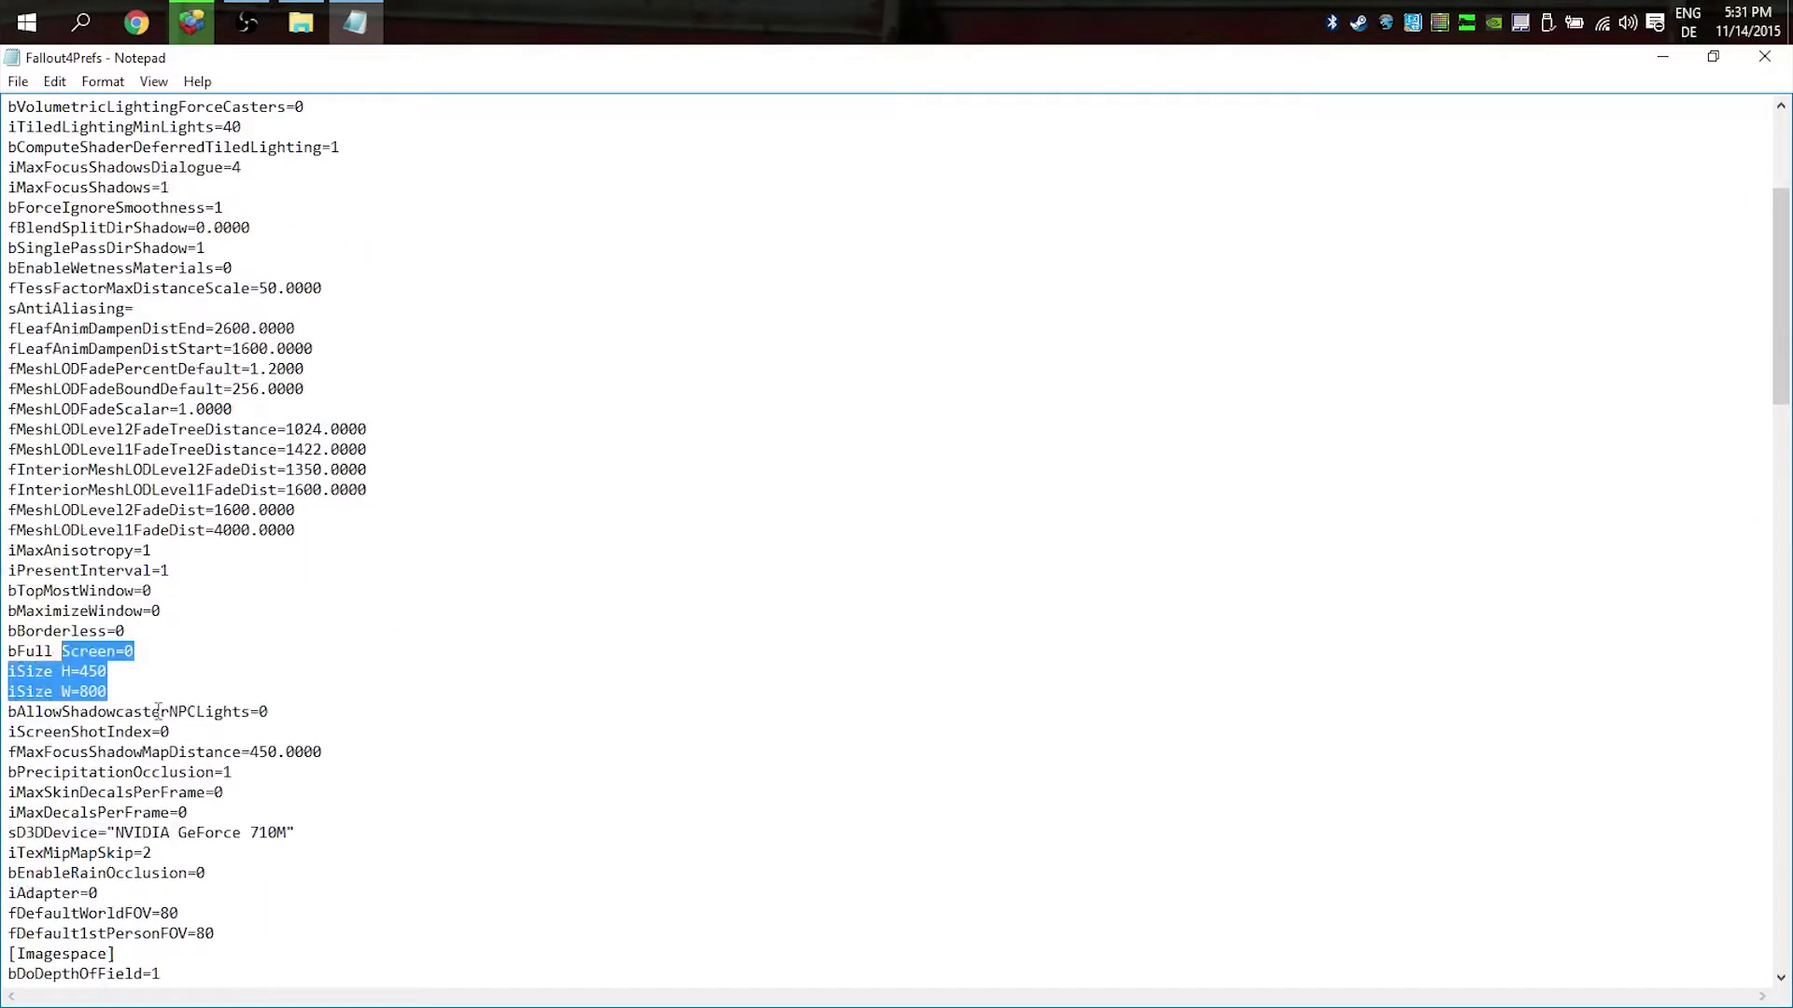
click(132, 688)
scroll(131, 688, down, 2)
drag(133, 571, 90, 550)
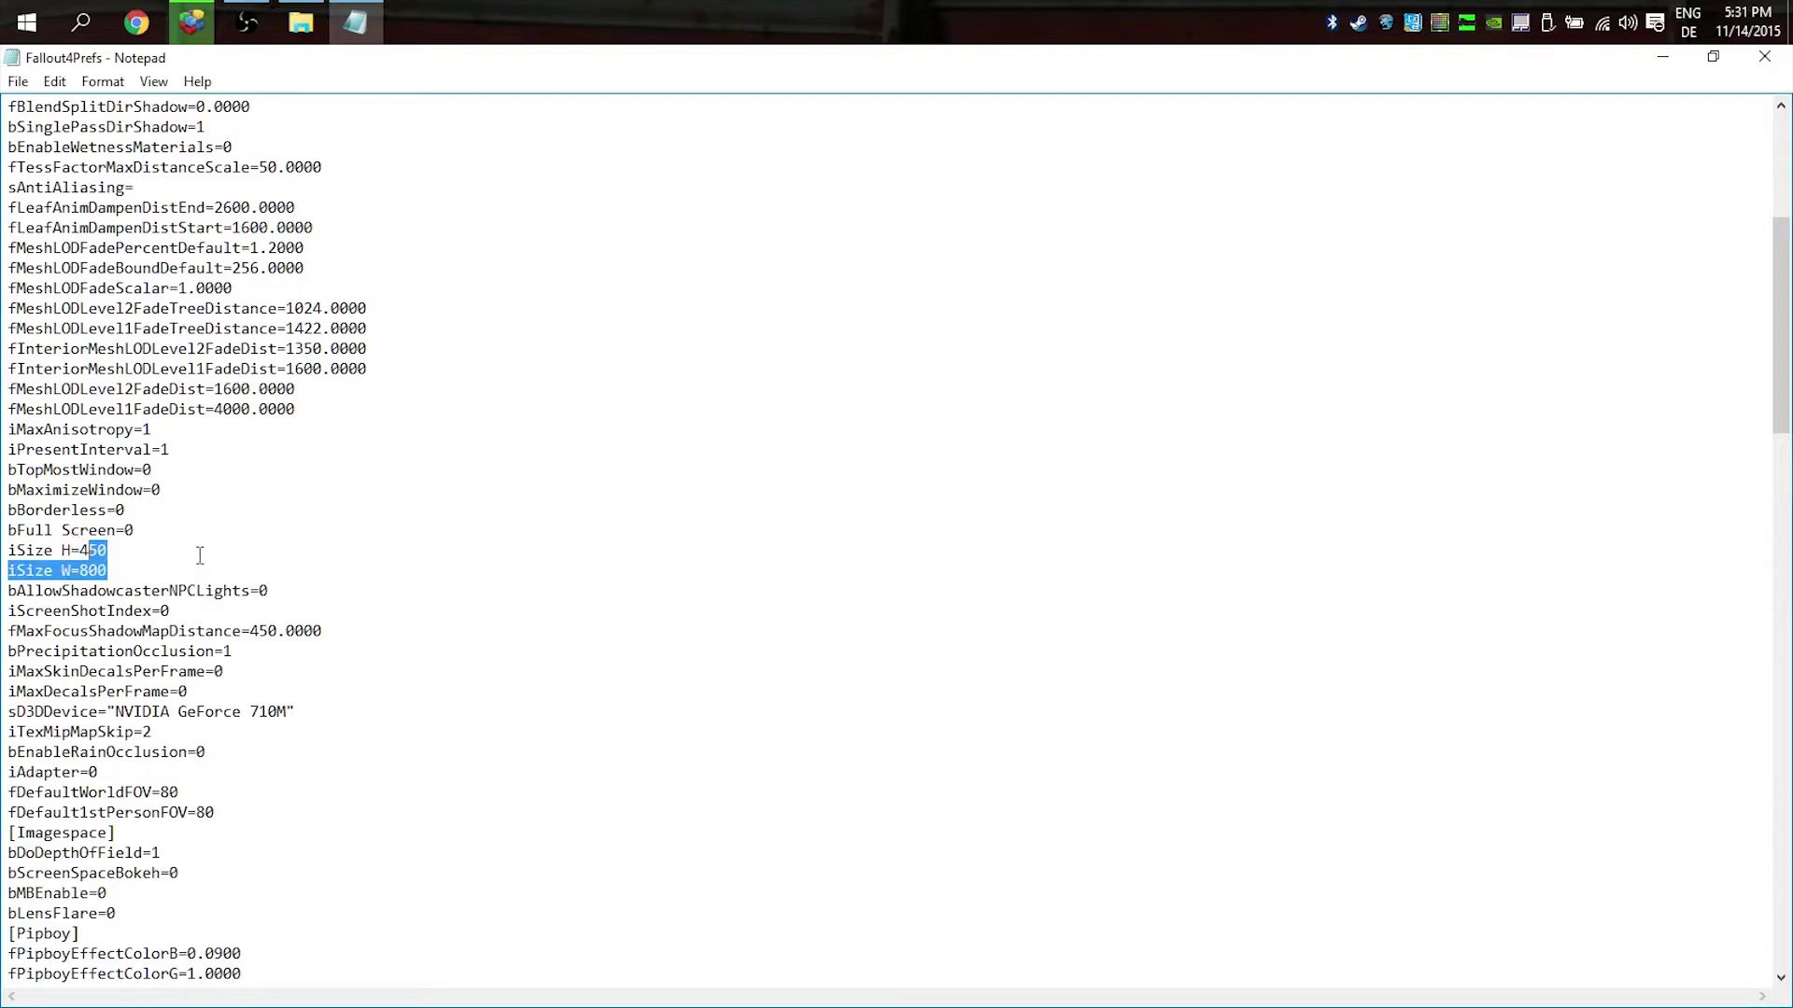
click(423, 458)
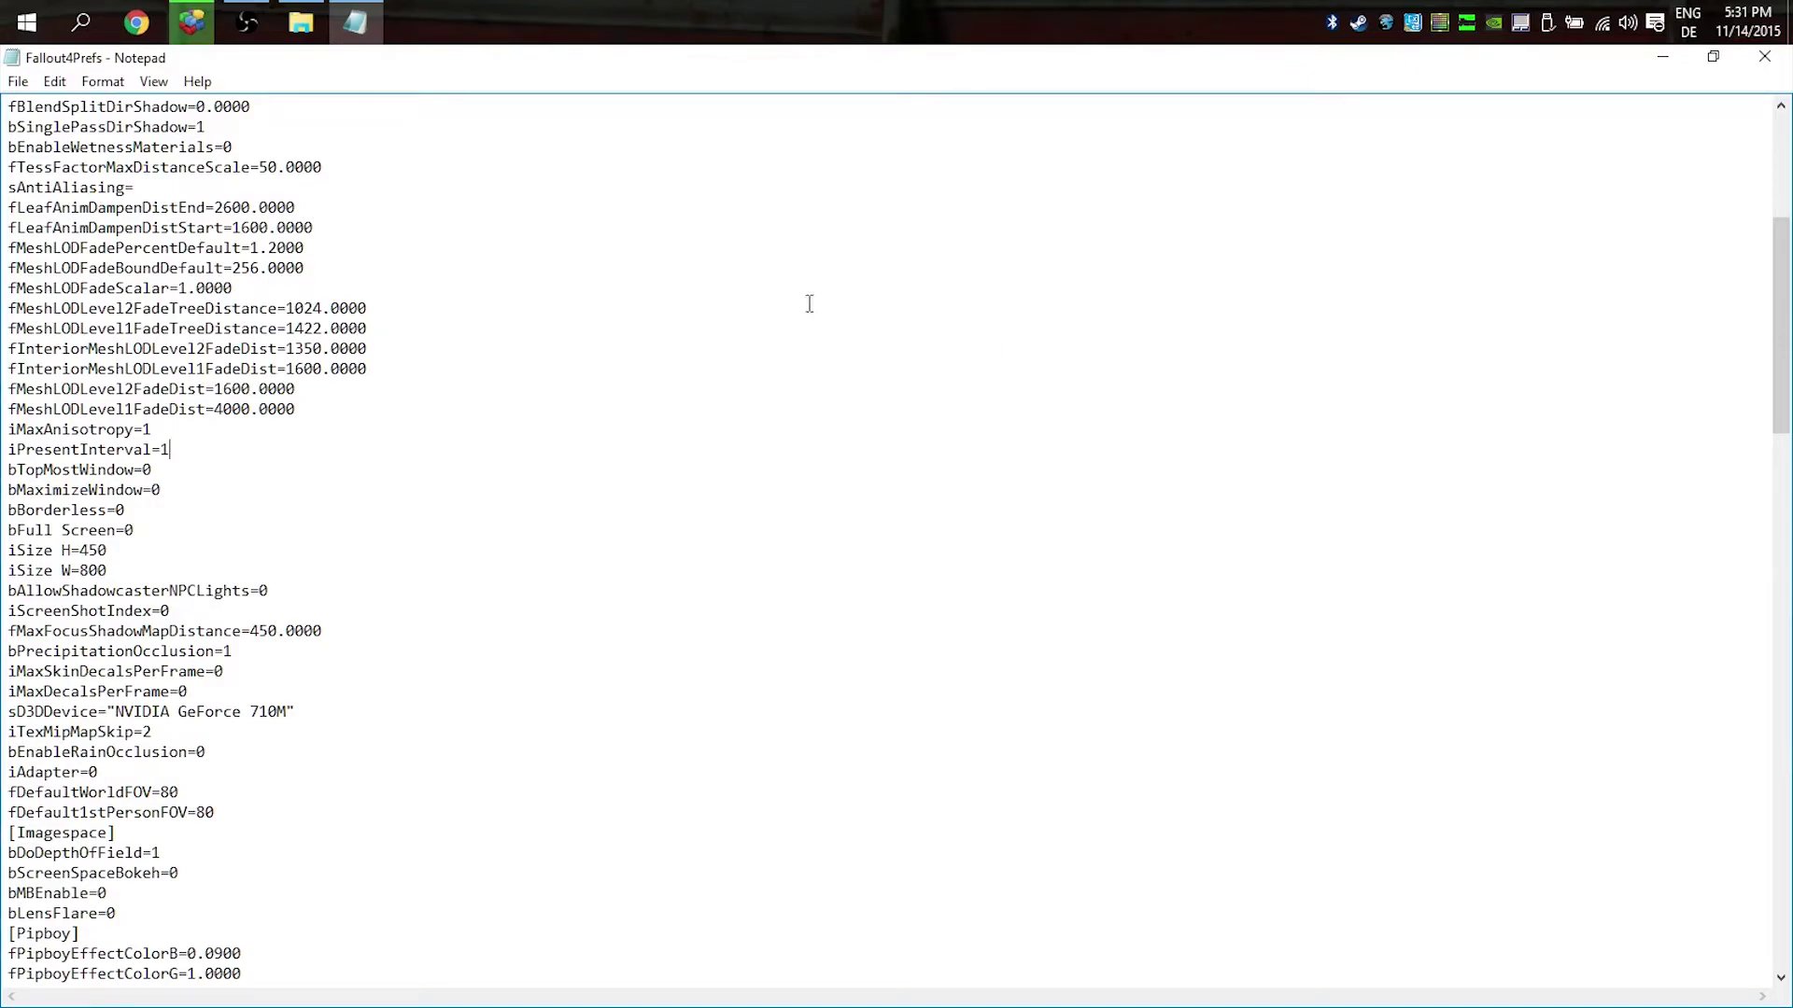
scroll(387, 413, up, 2)
scroll(387, 412, up, 5)
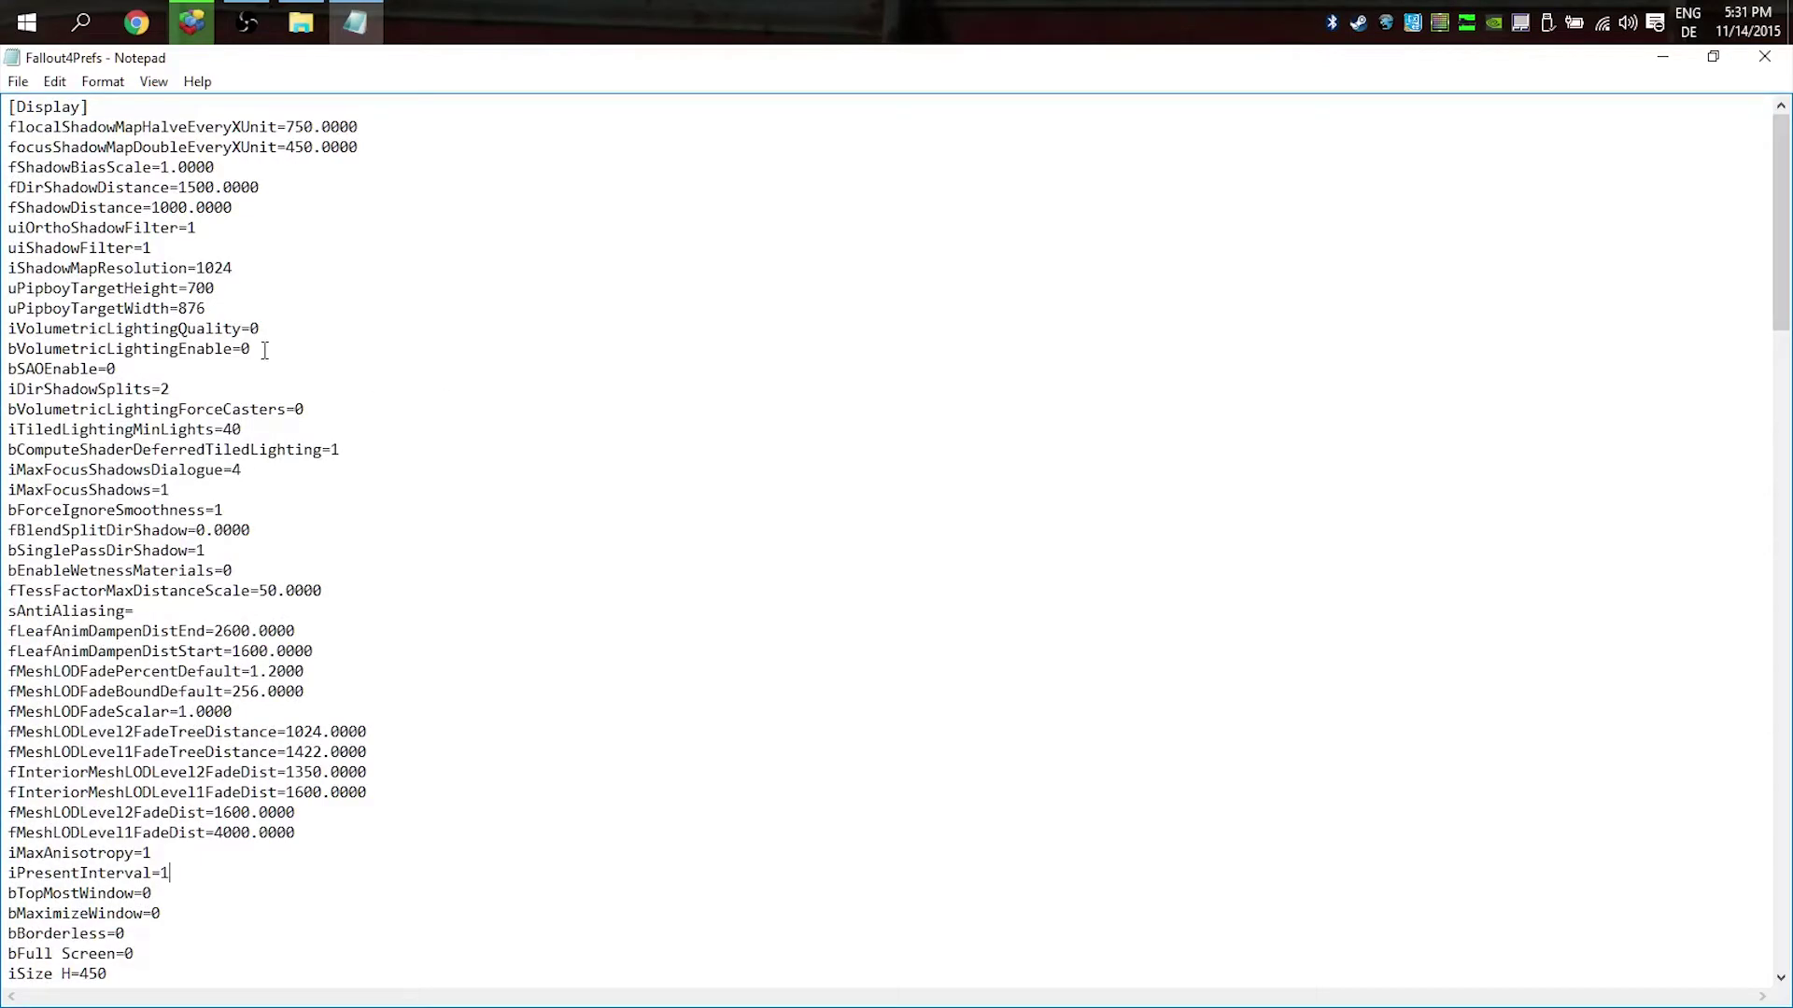
Step: Close Fallout4Prefs, view and close Fallout4Custom and Fallout4 in turn, then close File Explorer
click(1764, 57)
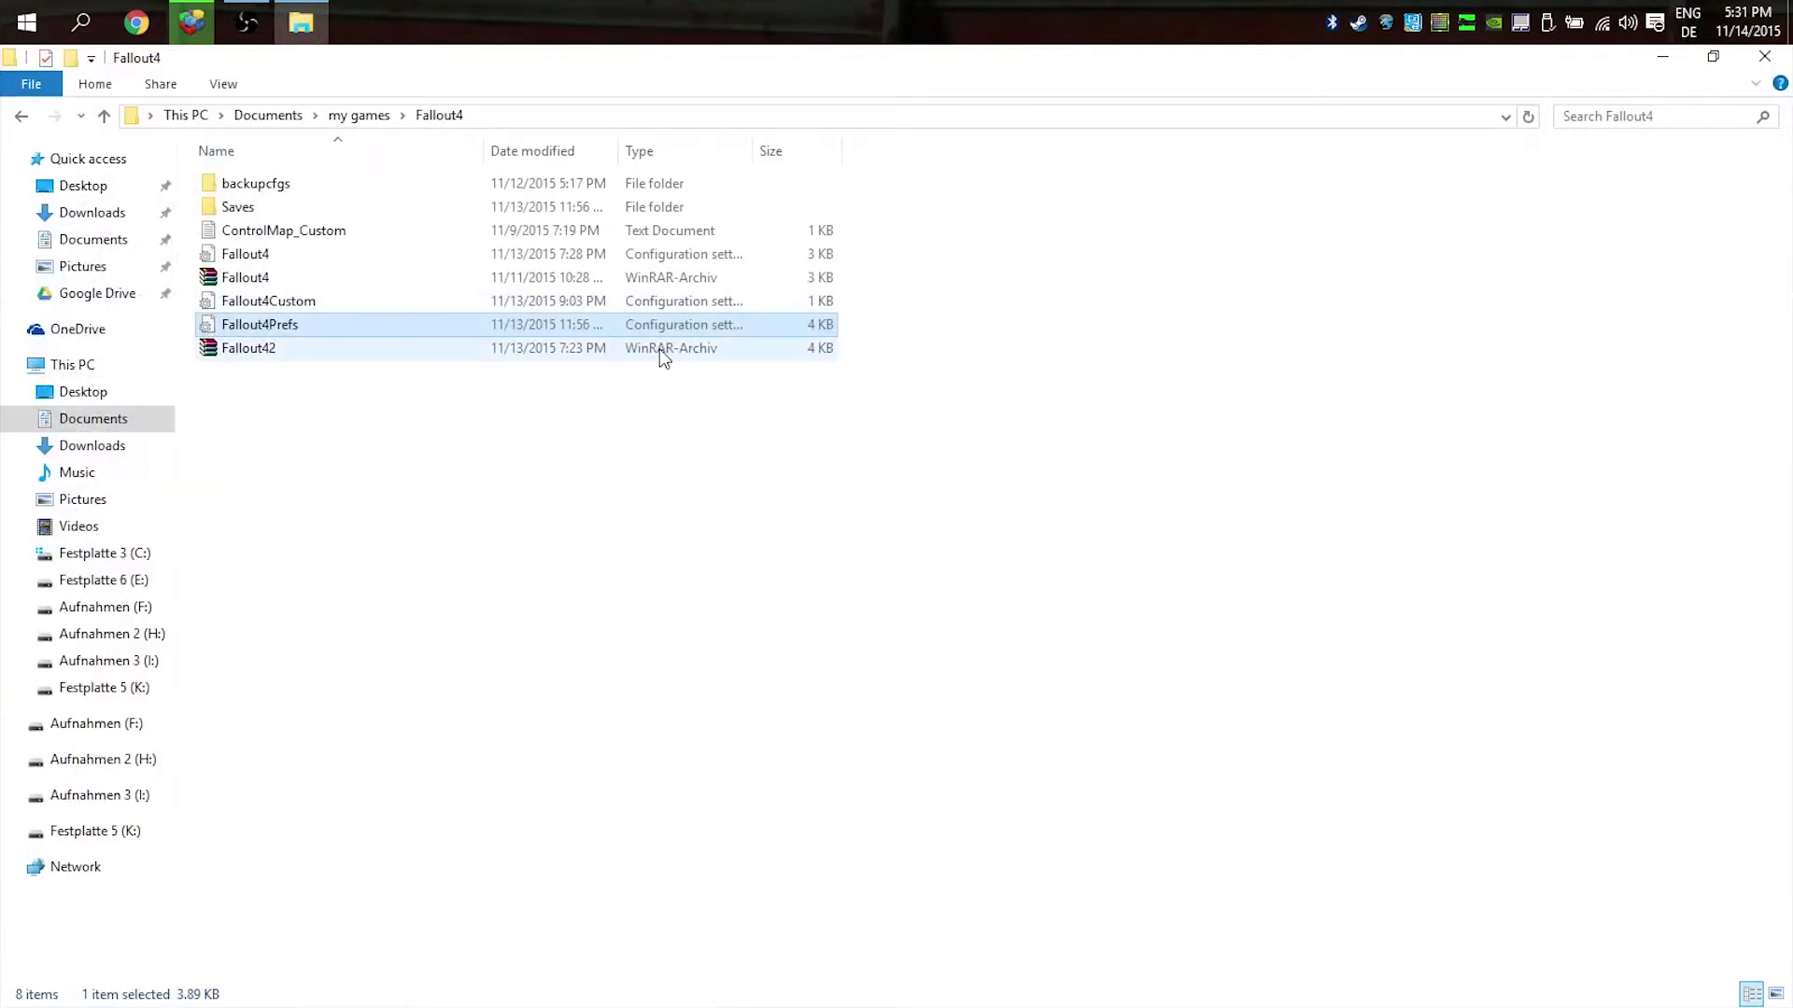
double_click(380, 299)
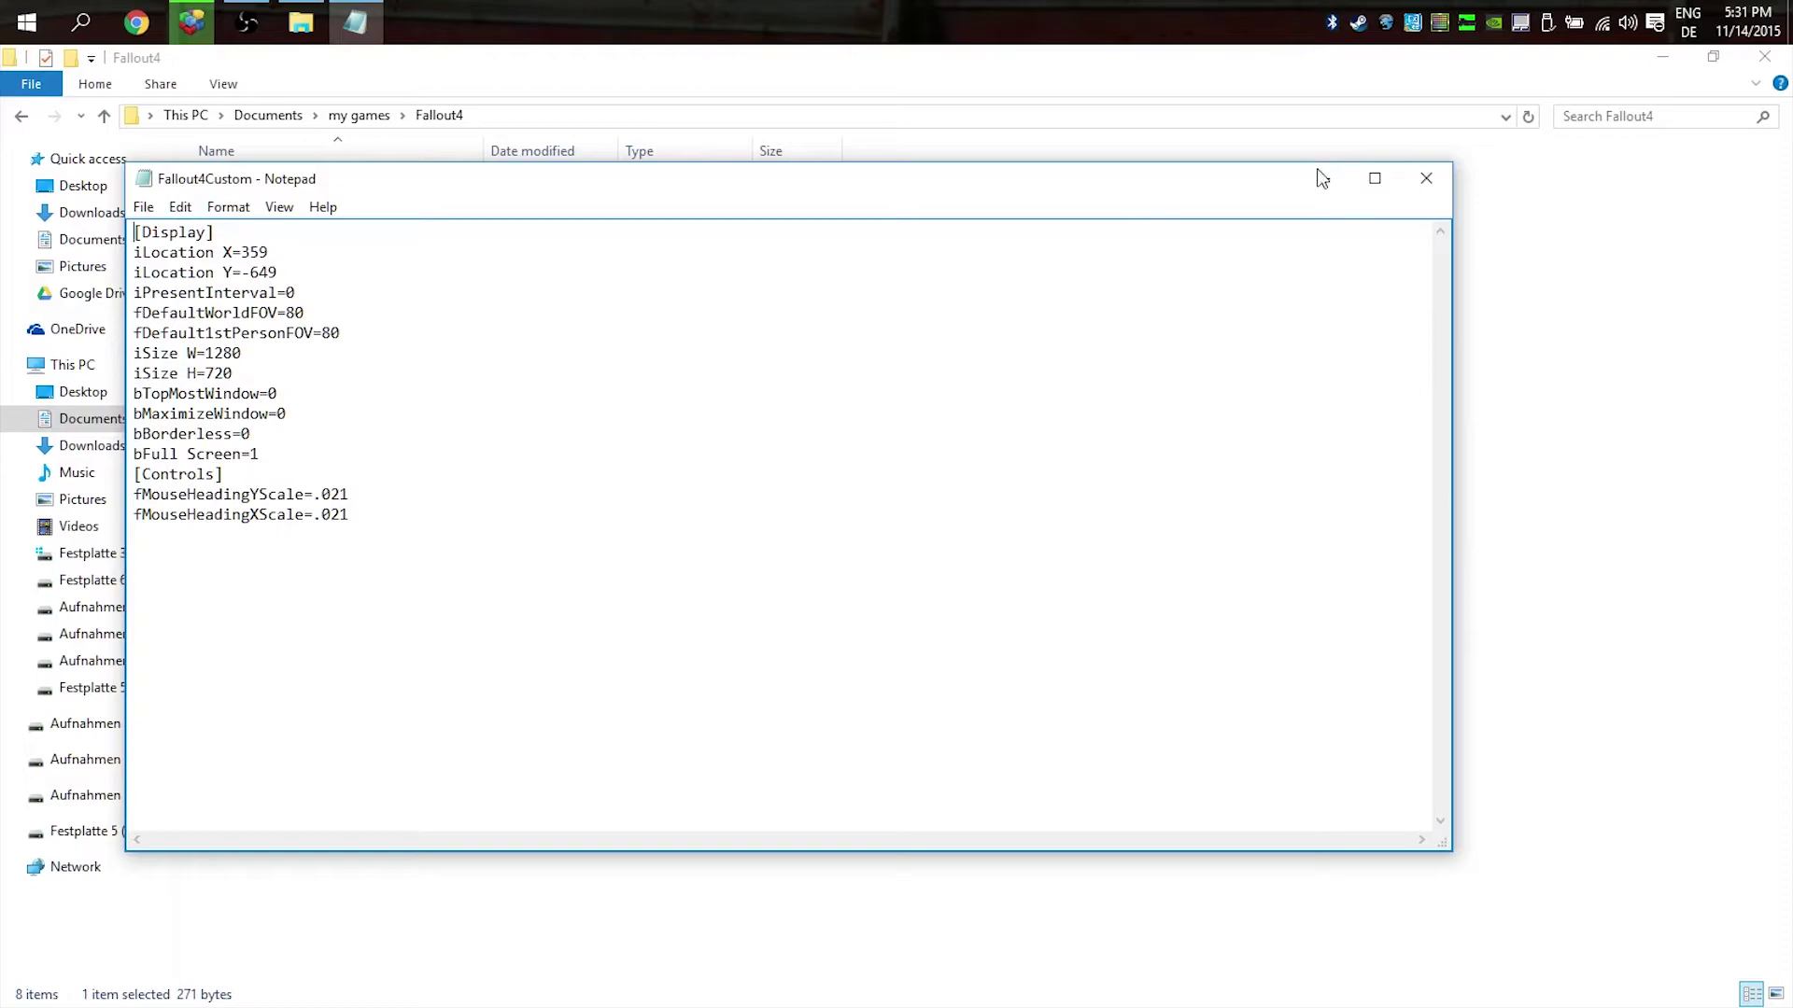
click(1426, 177)
double_click(283, 261)
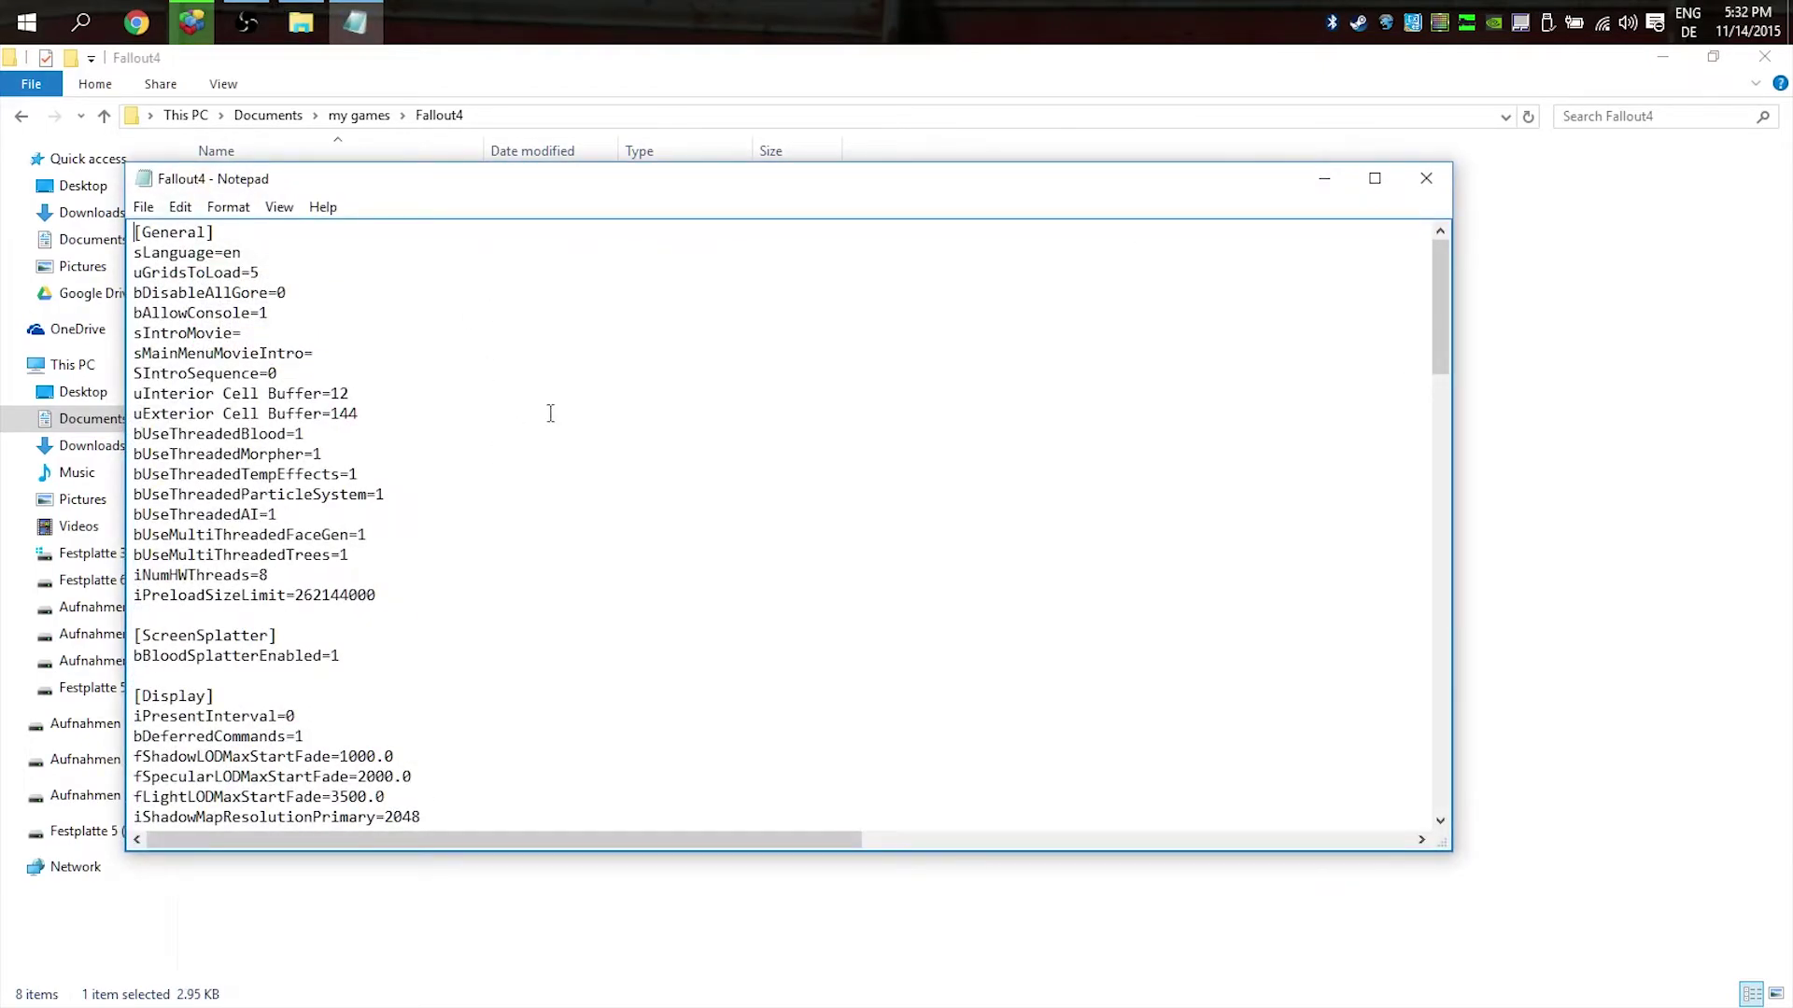
click(1438, 183)
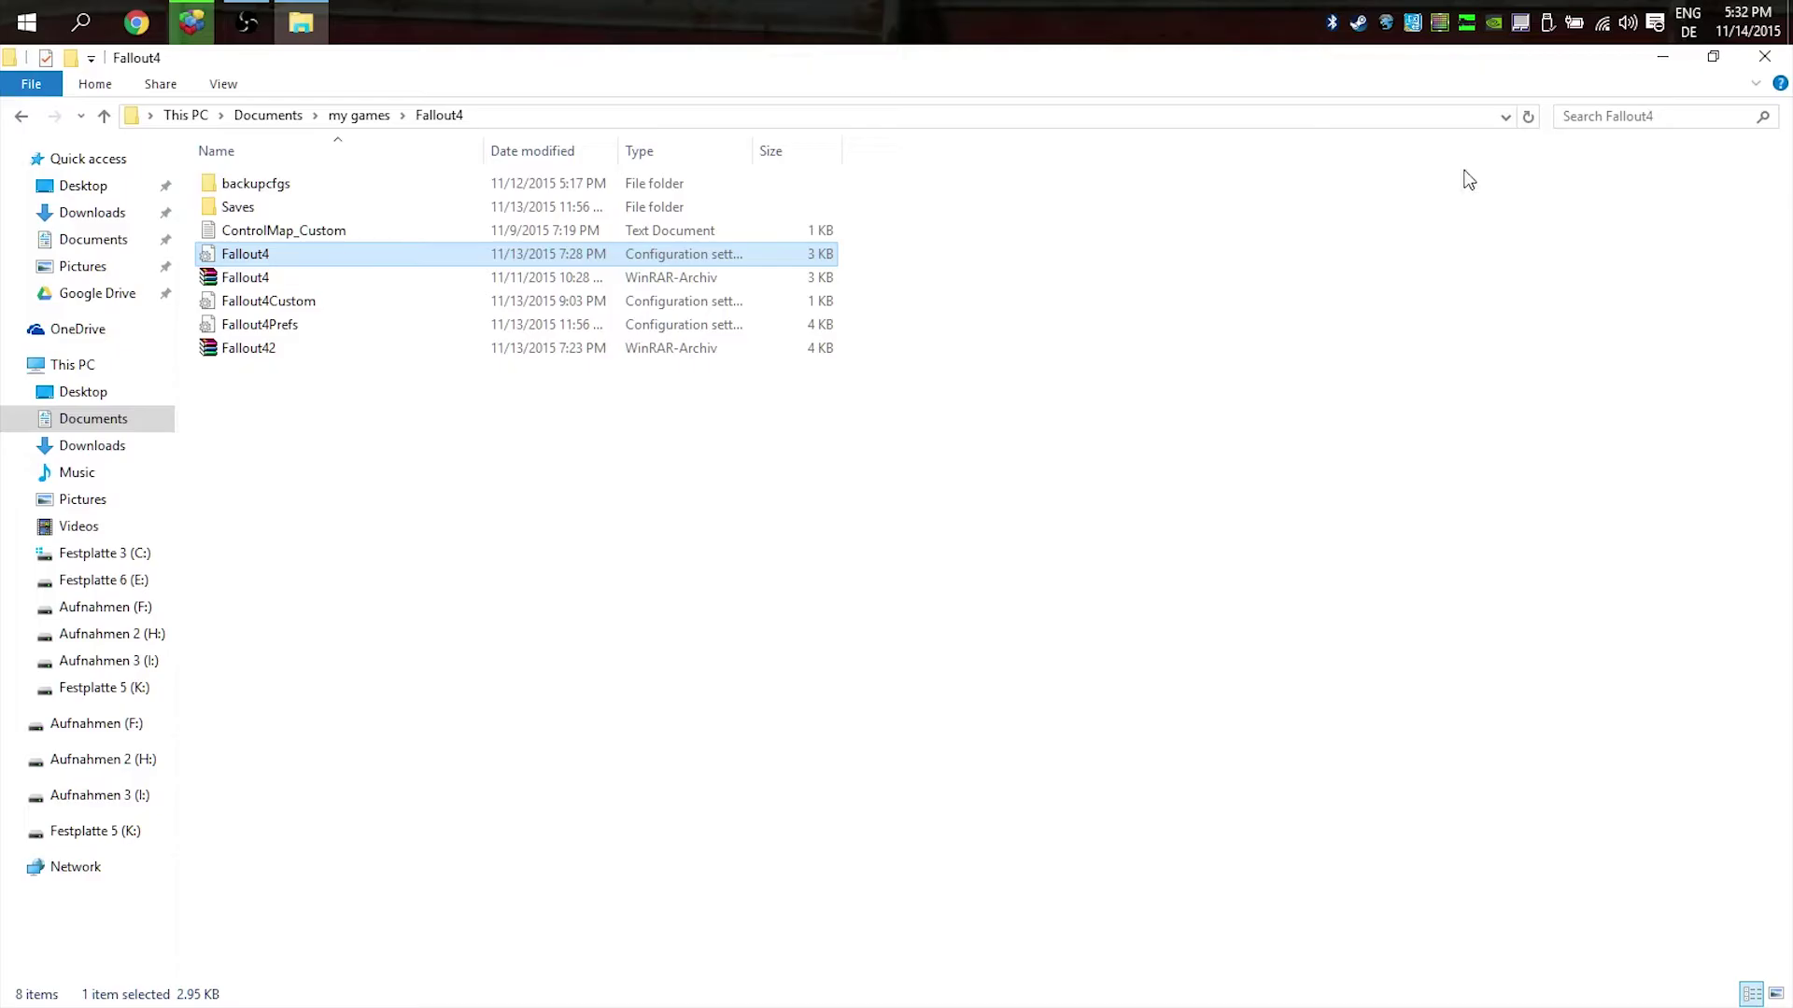
click(1763, 56)
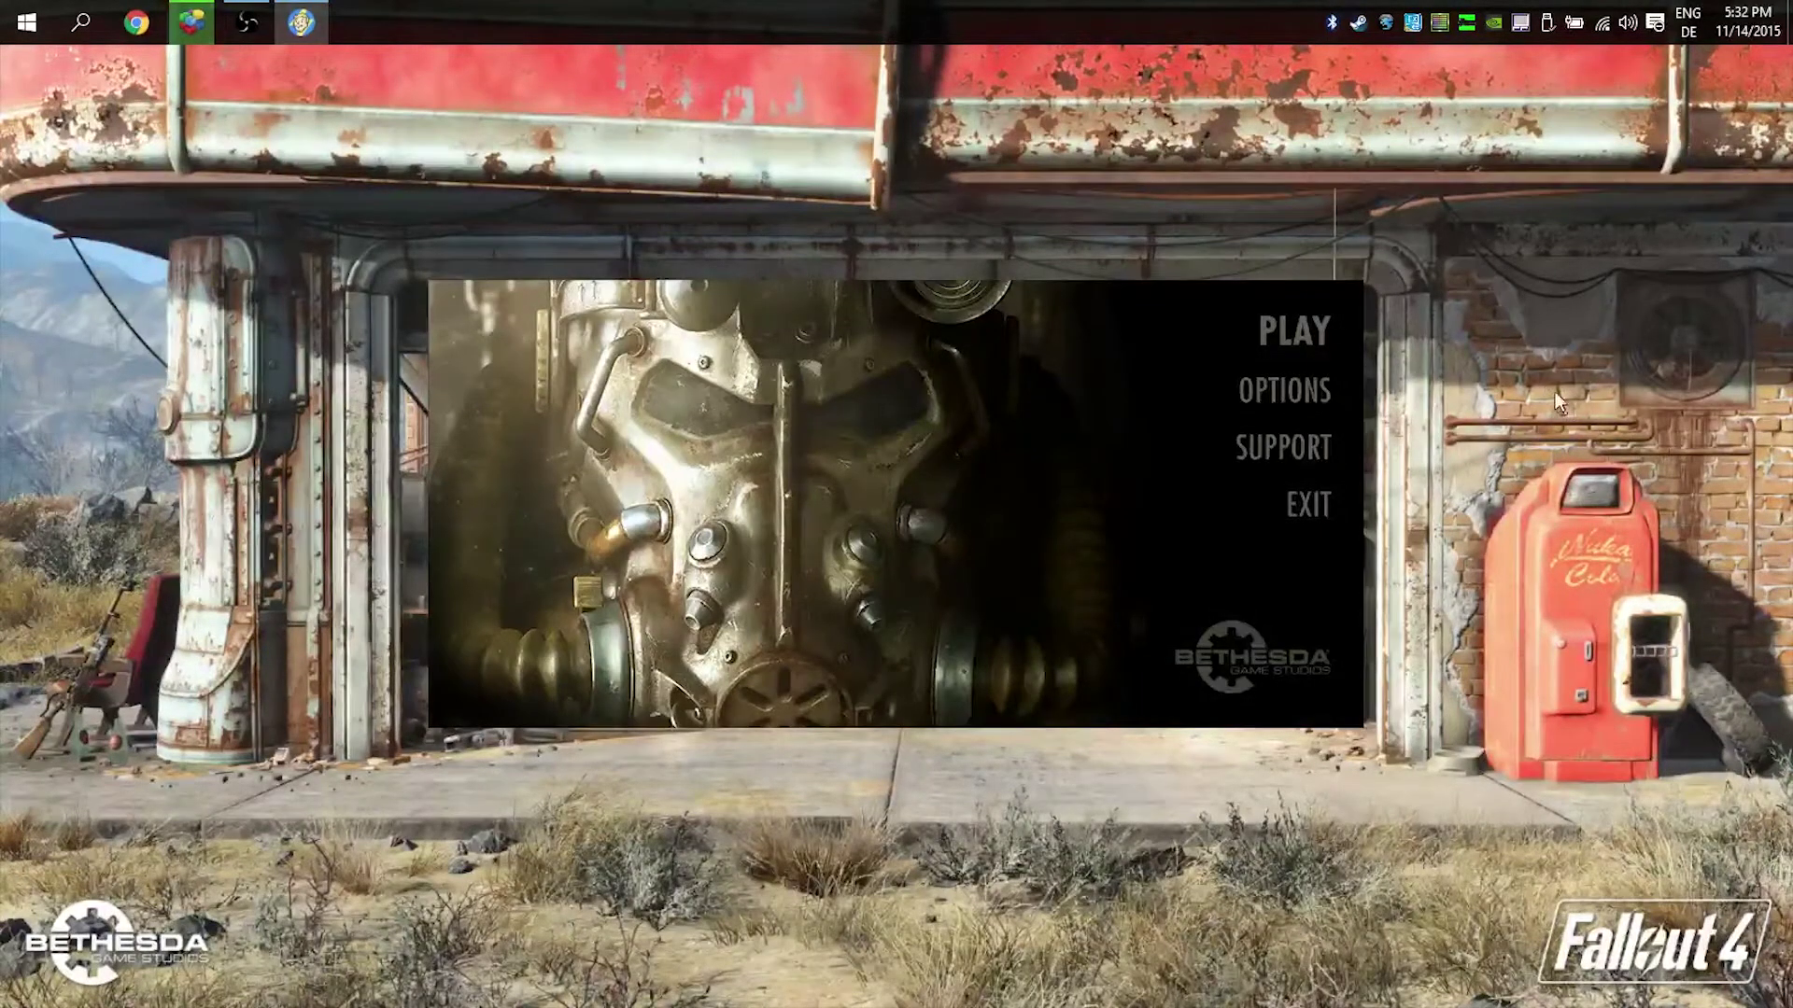
Step: Apply the Low preset in Advanced options, turn Ambient Occlusion and Antialiasing Off, and keep the changes
click(1305, 409)
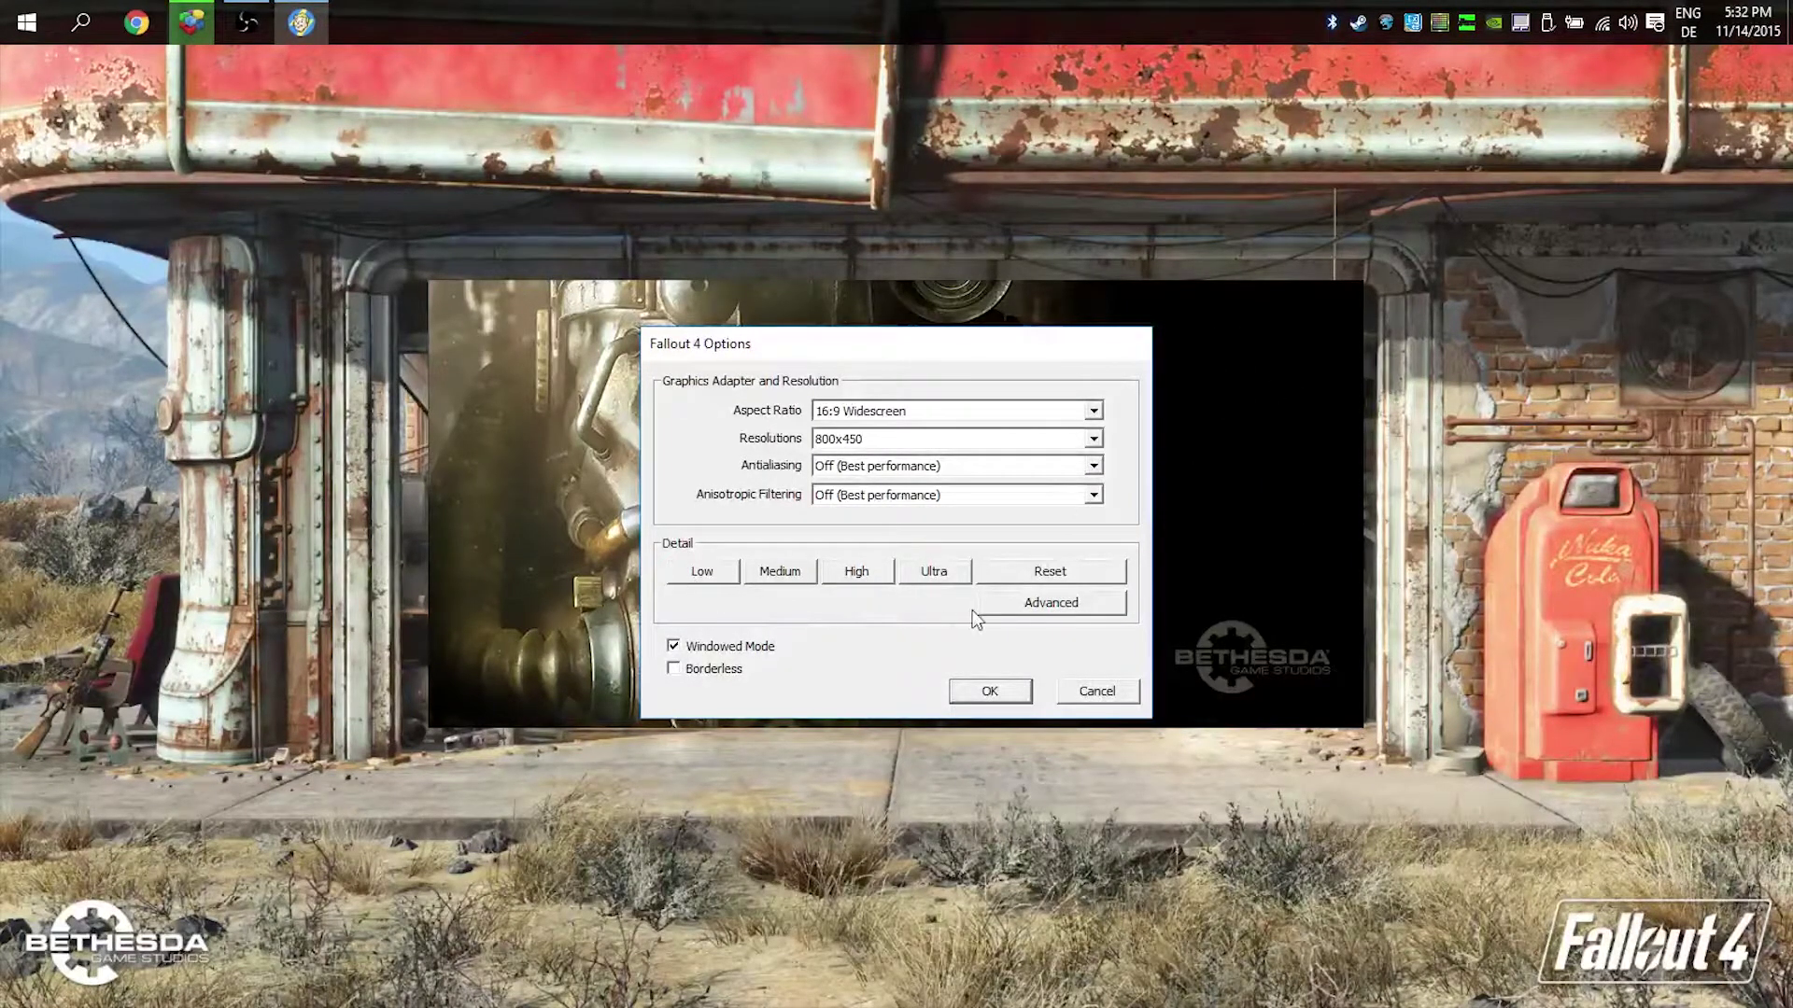
click(1013, 611)
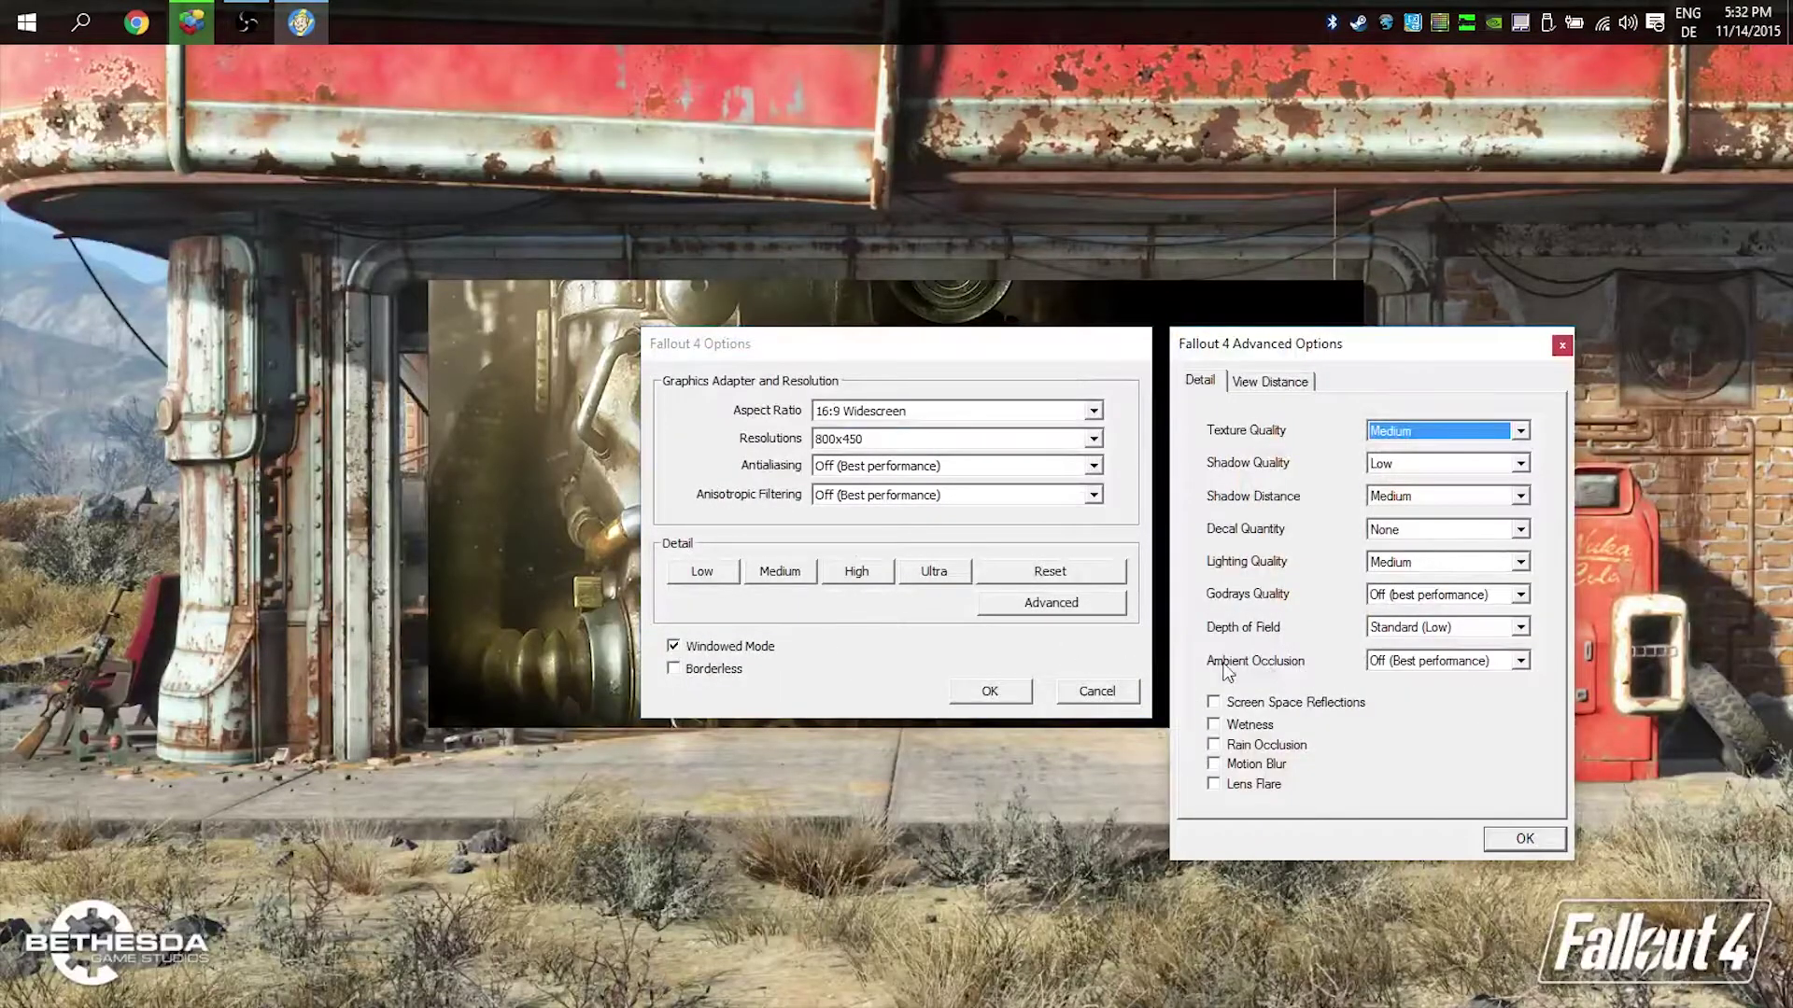
click(702, 572)
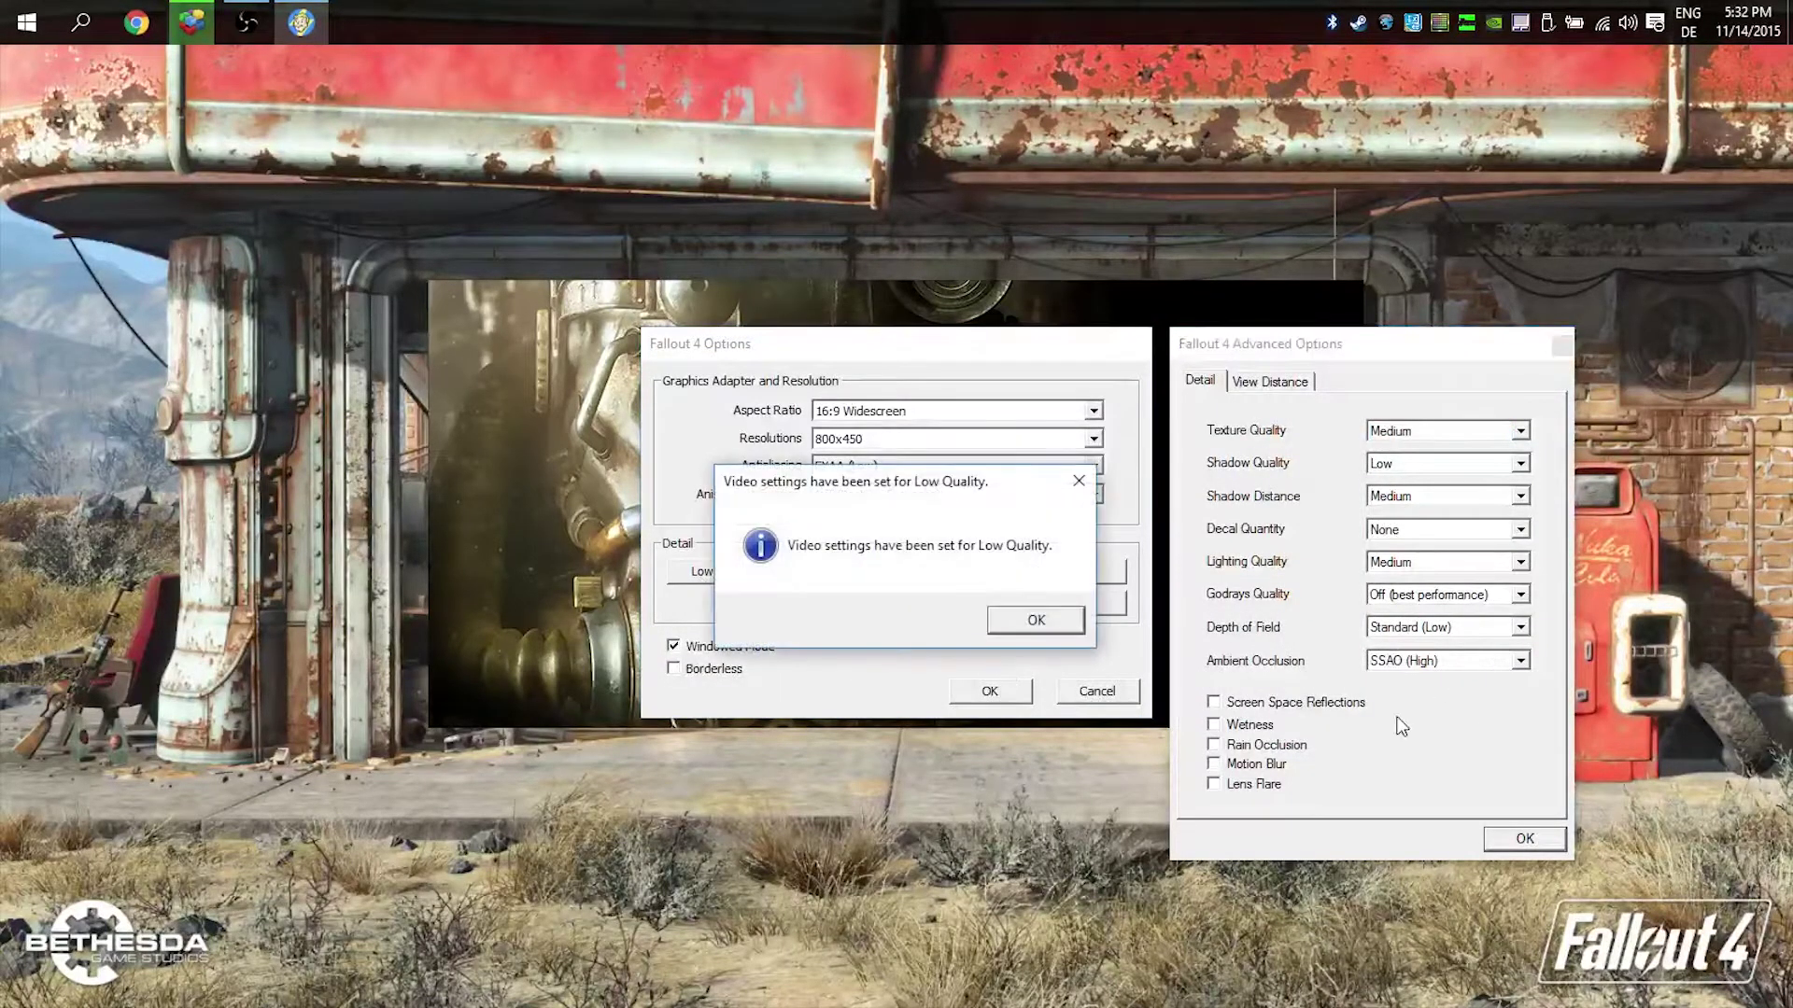
click(1033, 617)
click(1449, 664)
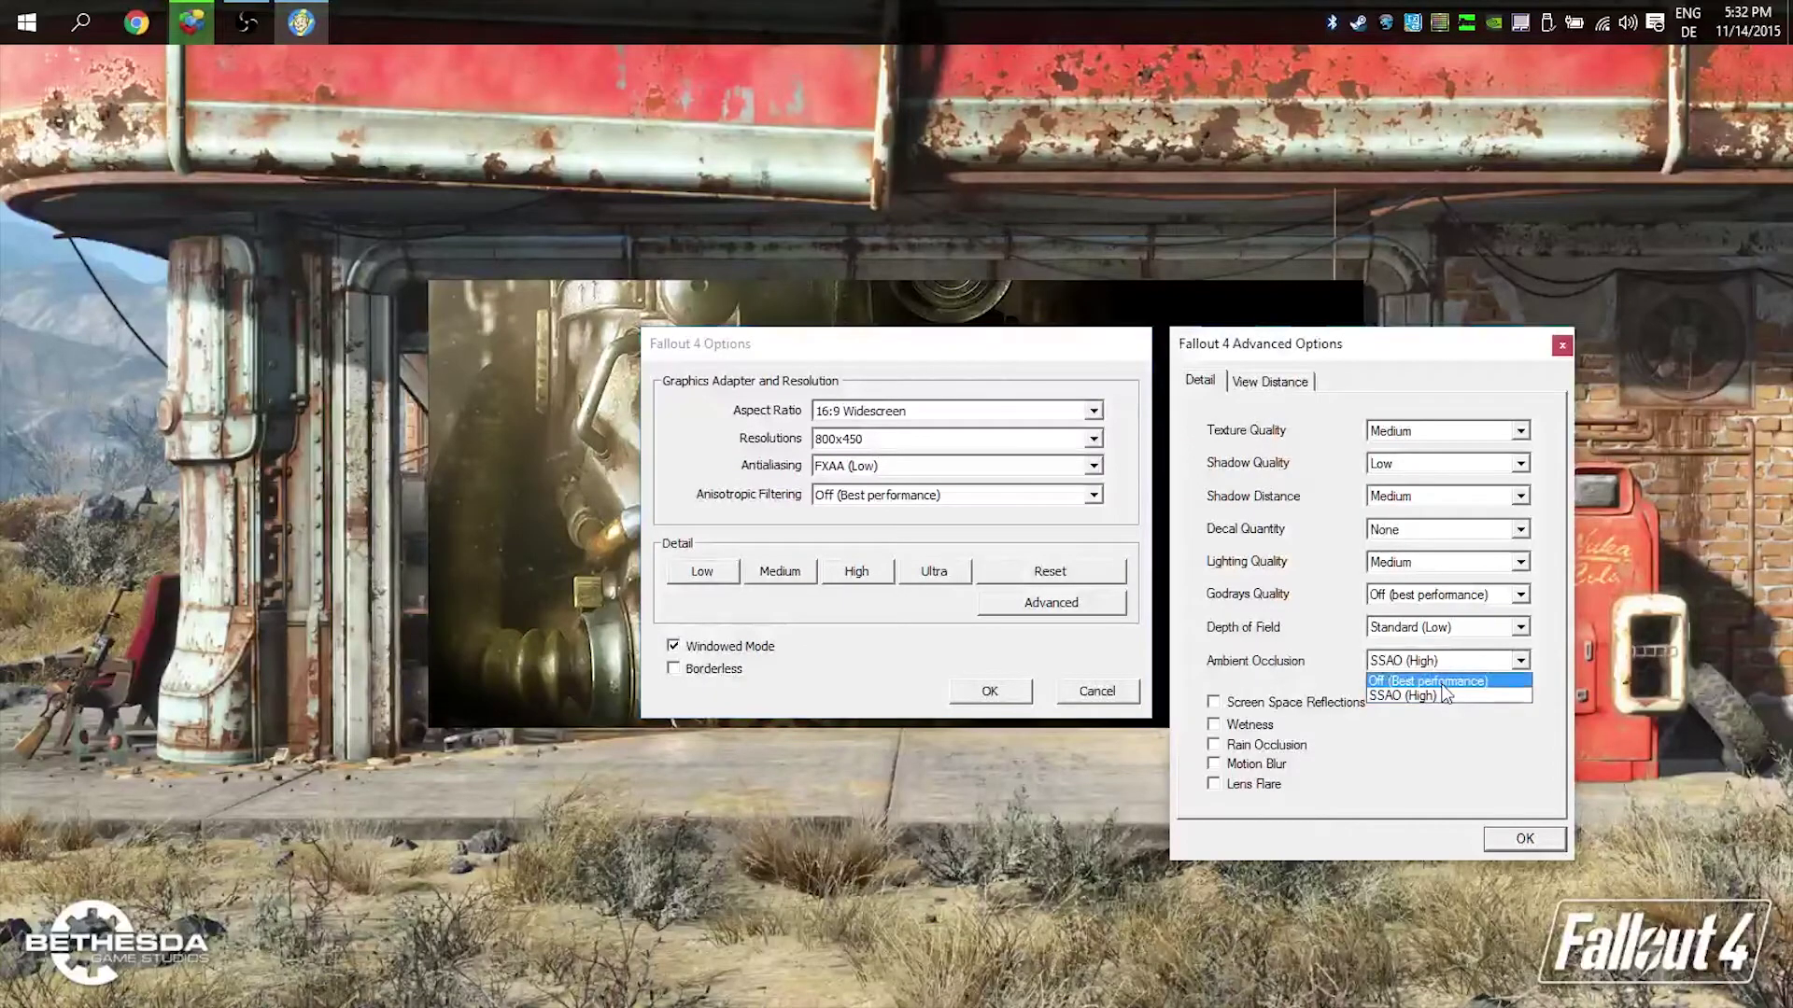
click(1442, 680)
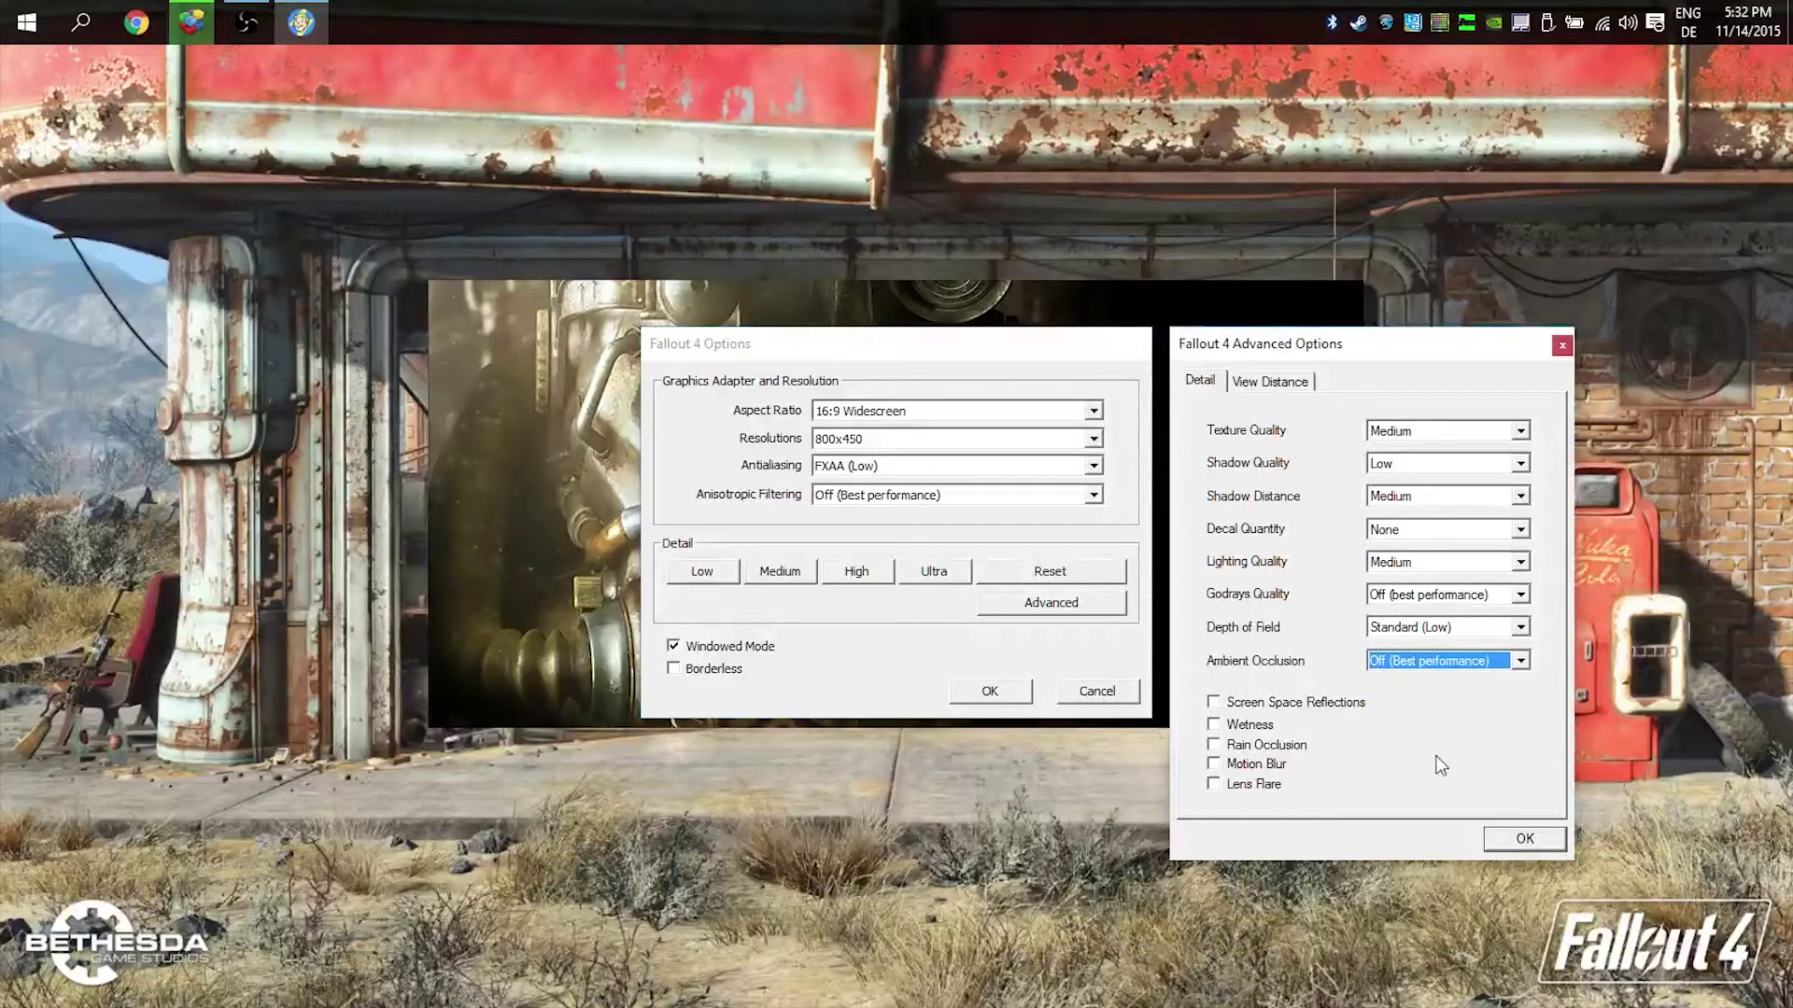
click(840, 466)
click(867, 487)
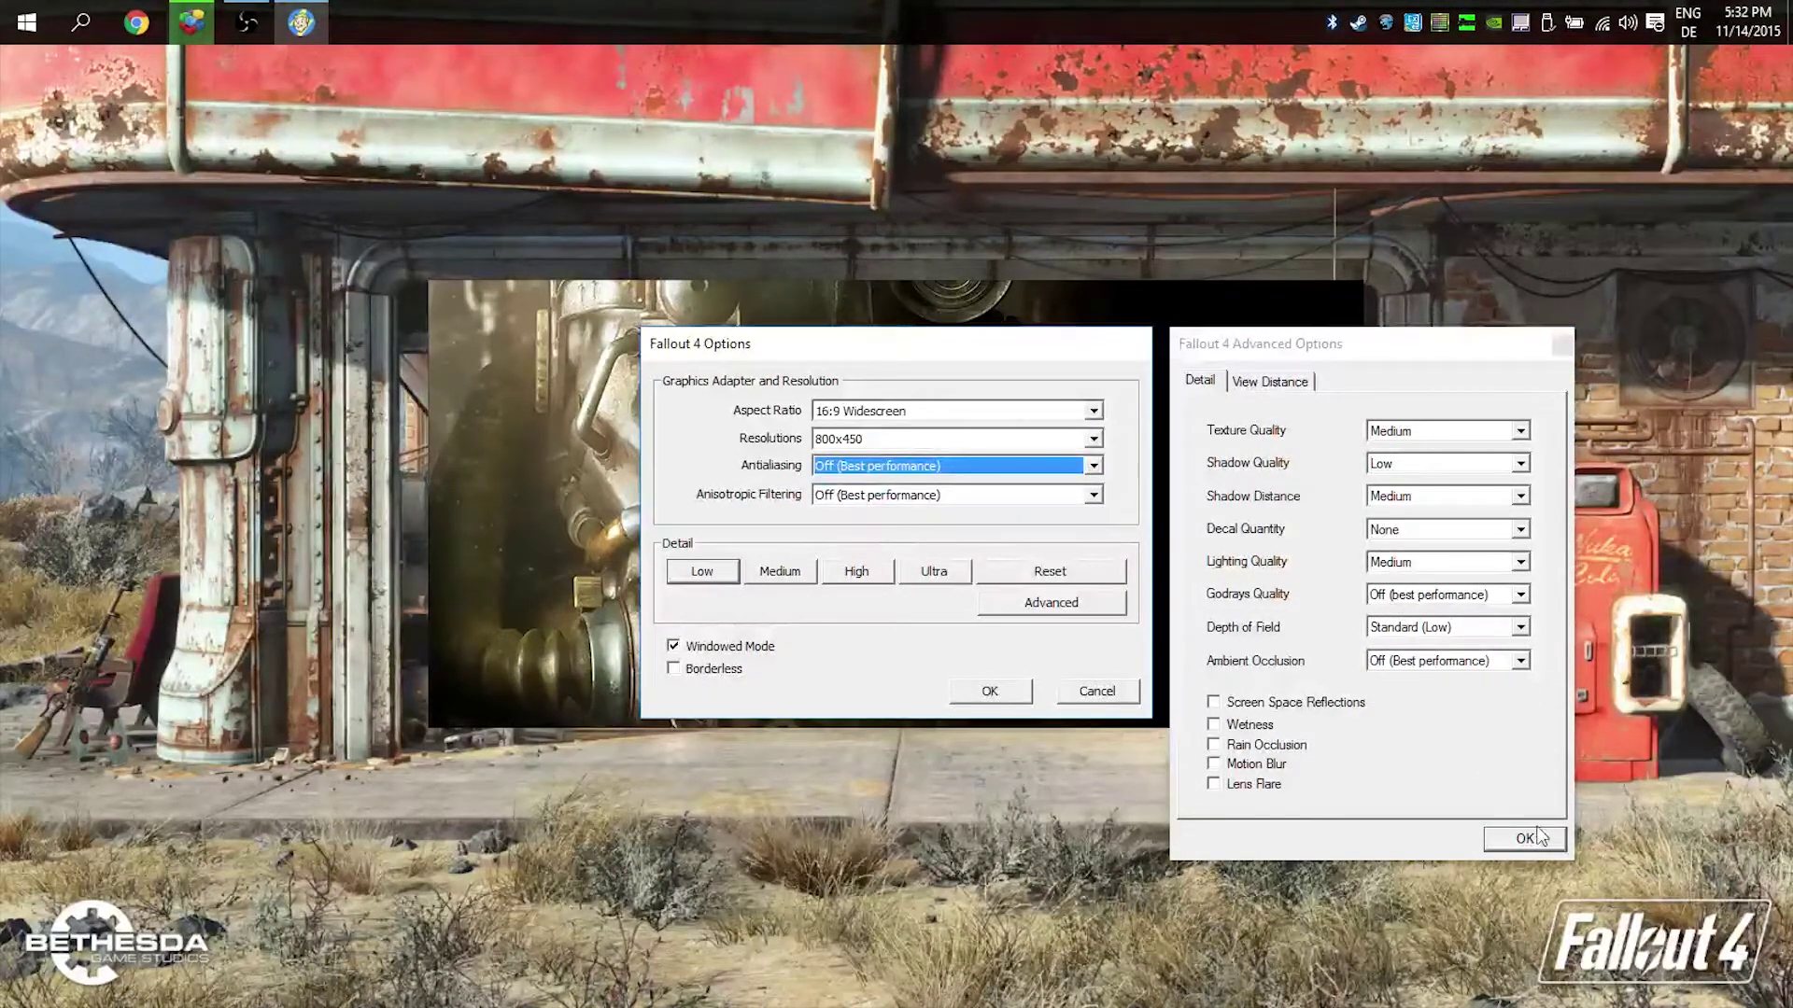
click(1286, 380)
click(1281, 380)
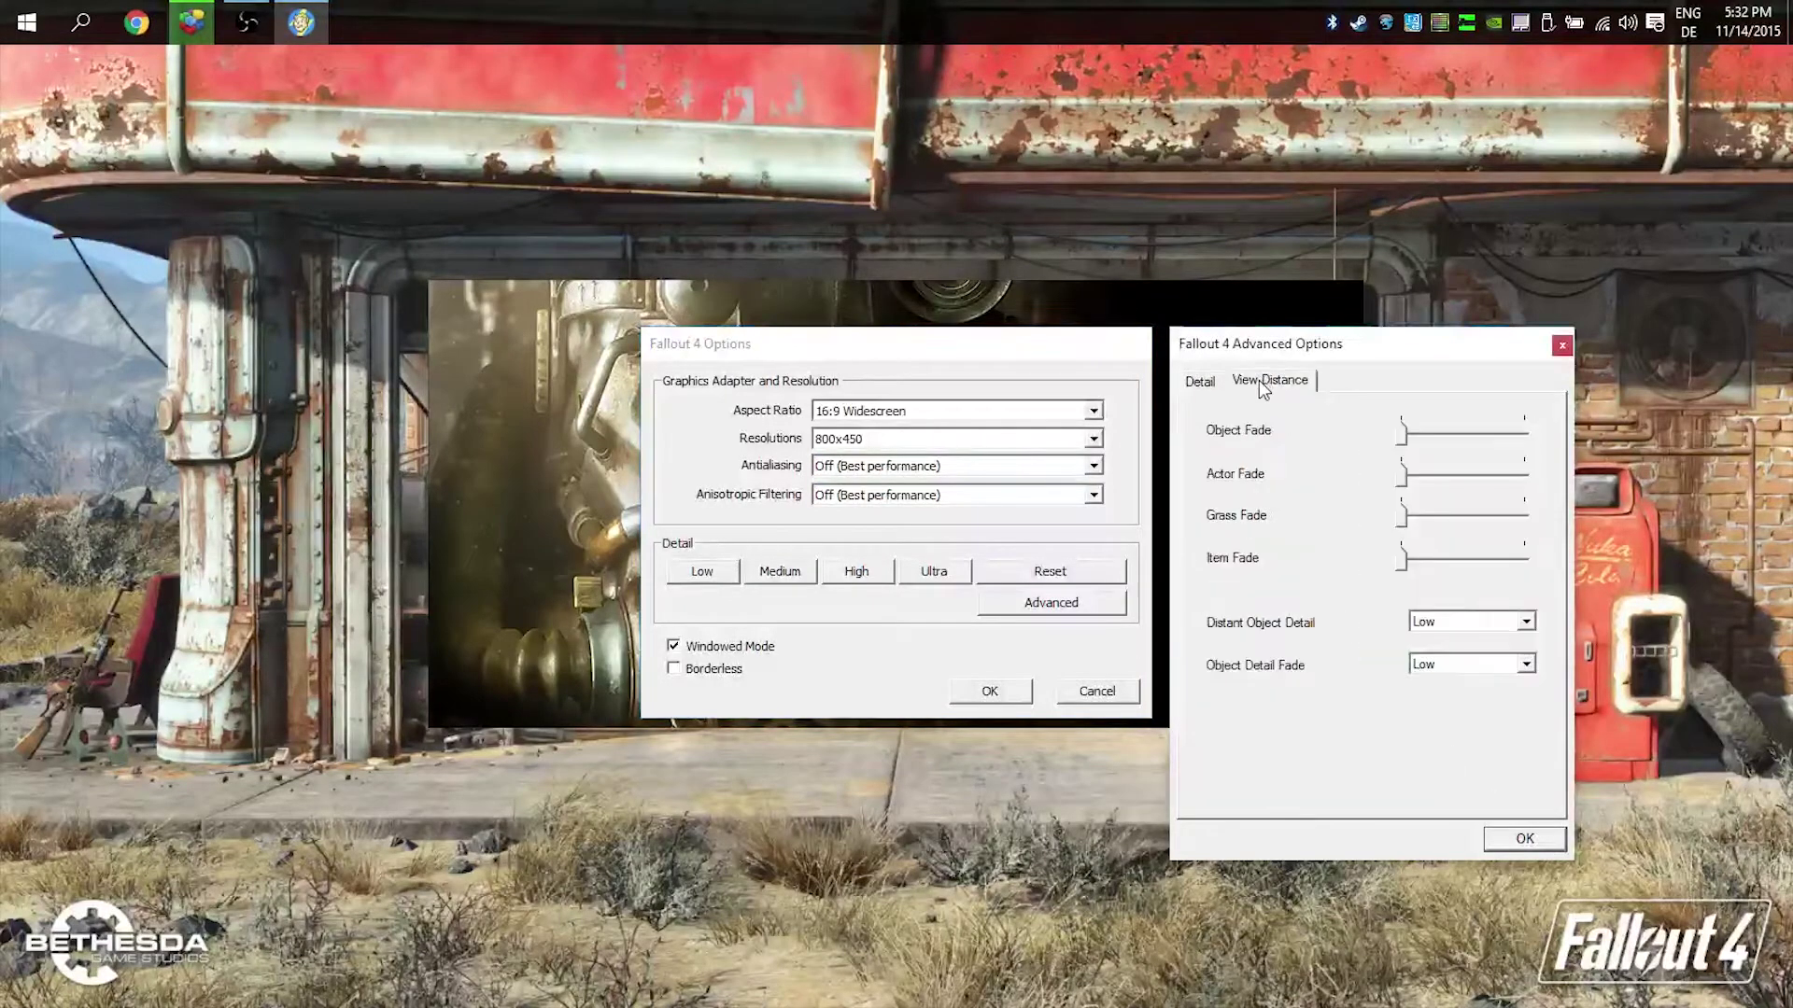
click(1541, 831)
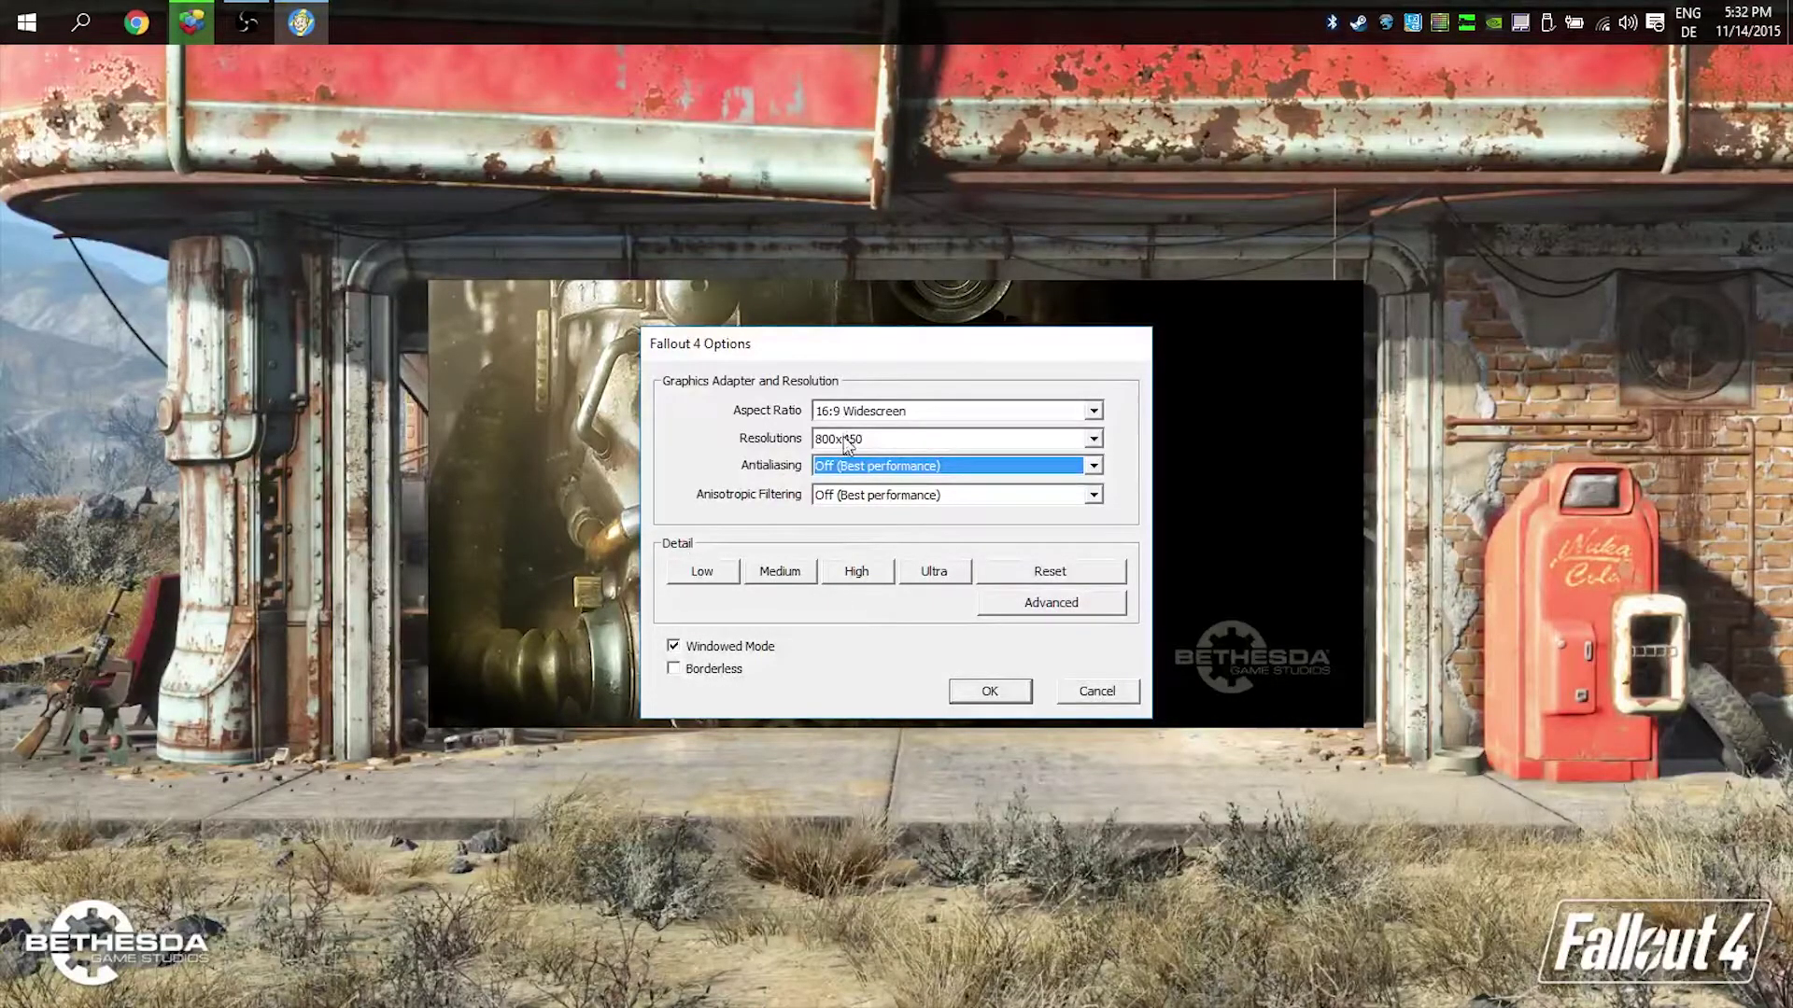
Step: Toggle Windowed Mode off and back on, check the resolution list, then cancel out of Options
click(672, 647)
click(922, 439)
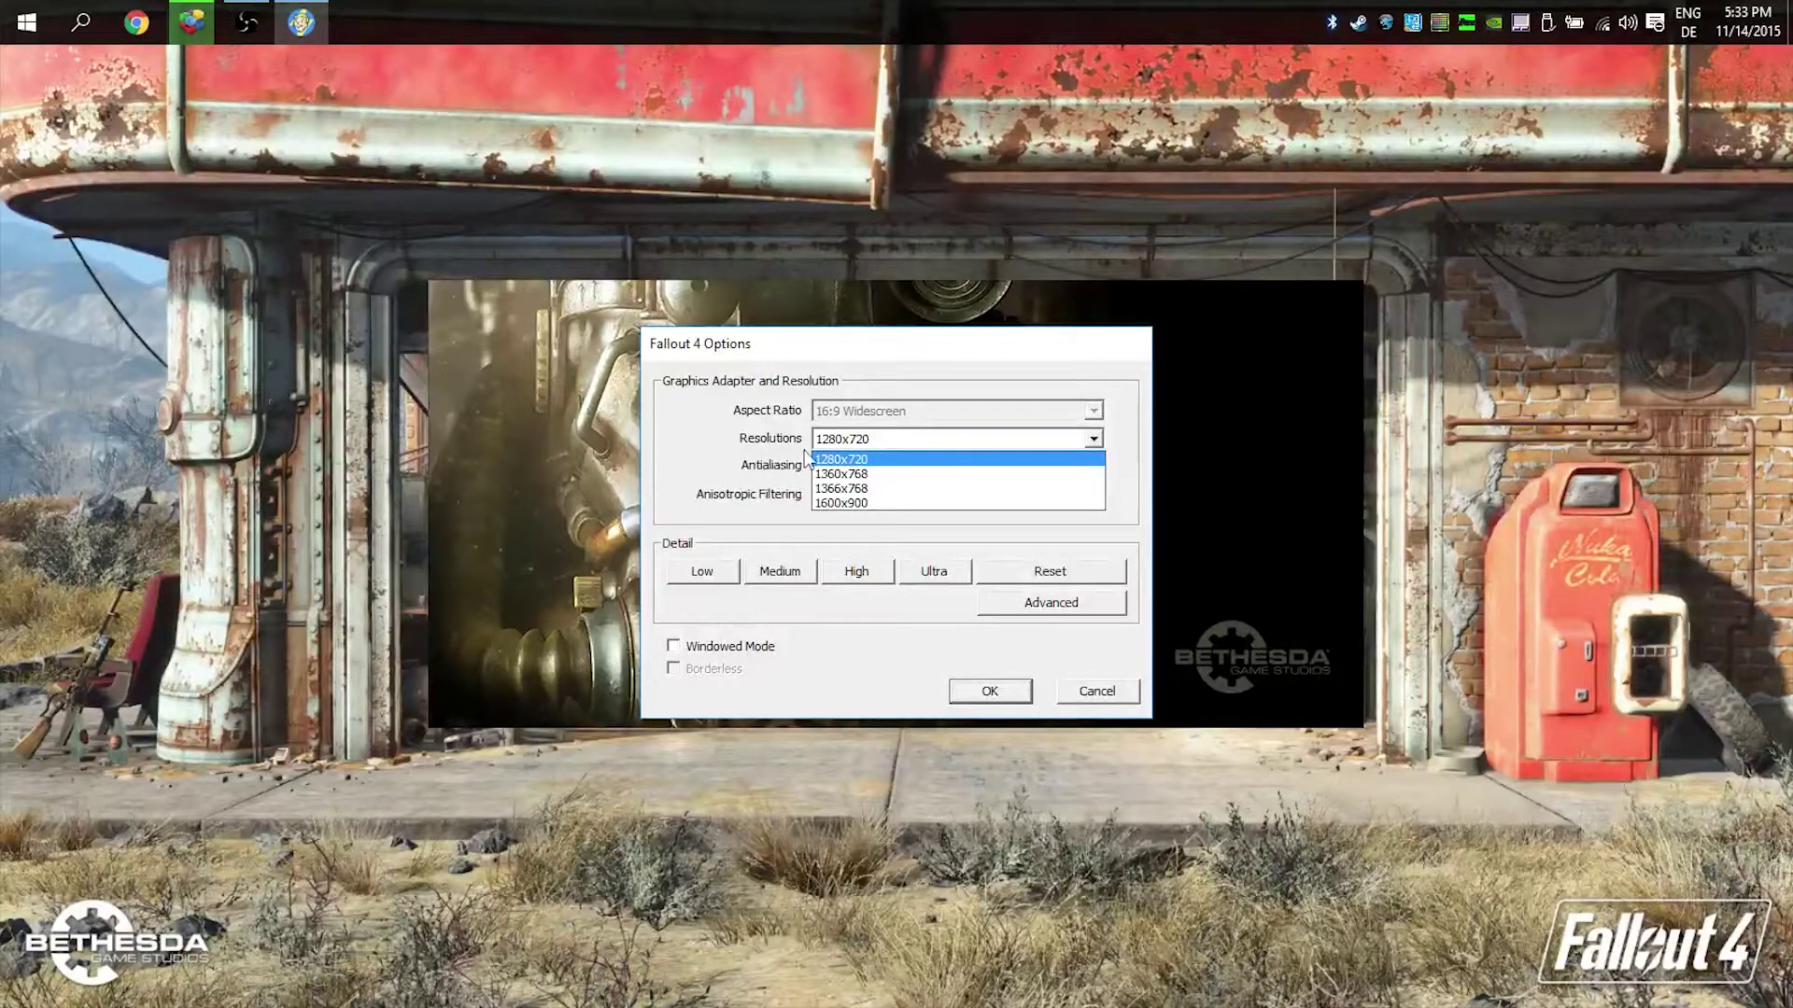
click(866, 455)
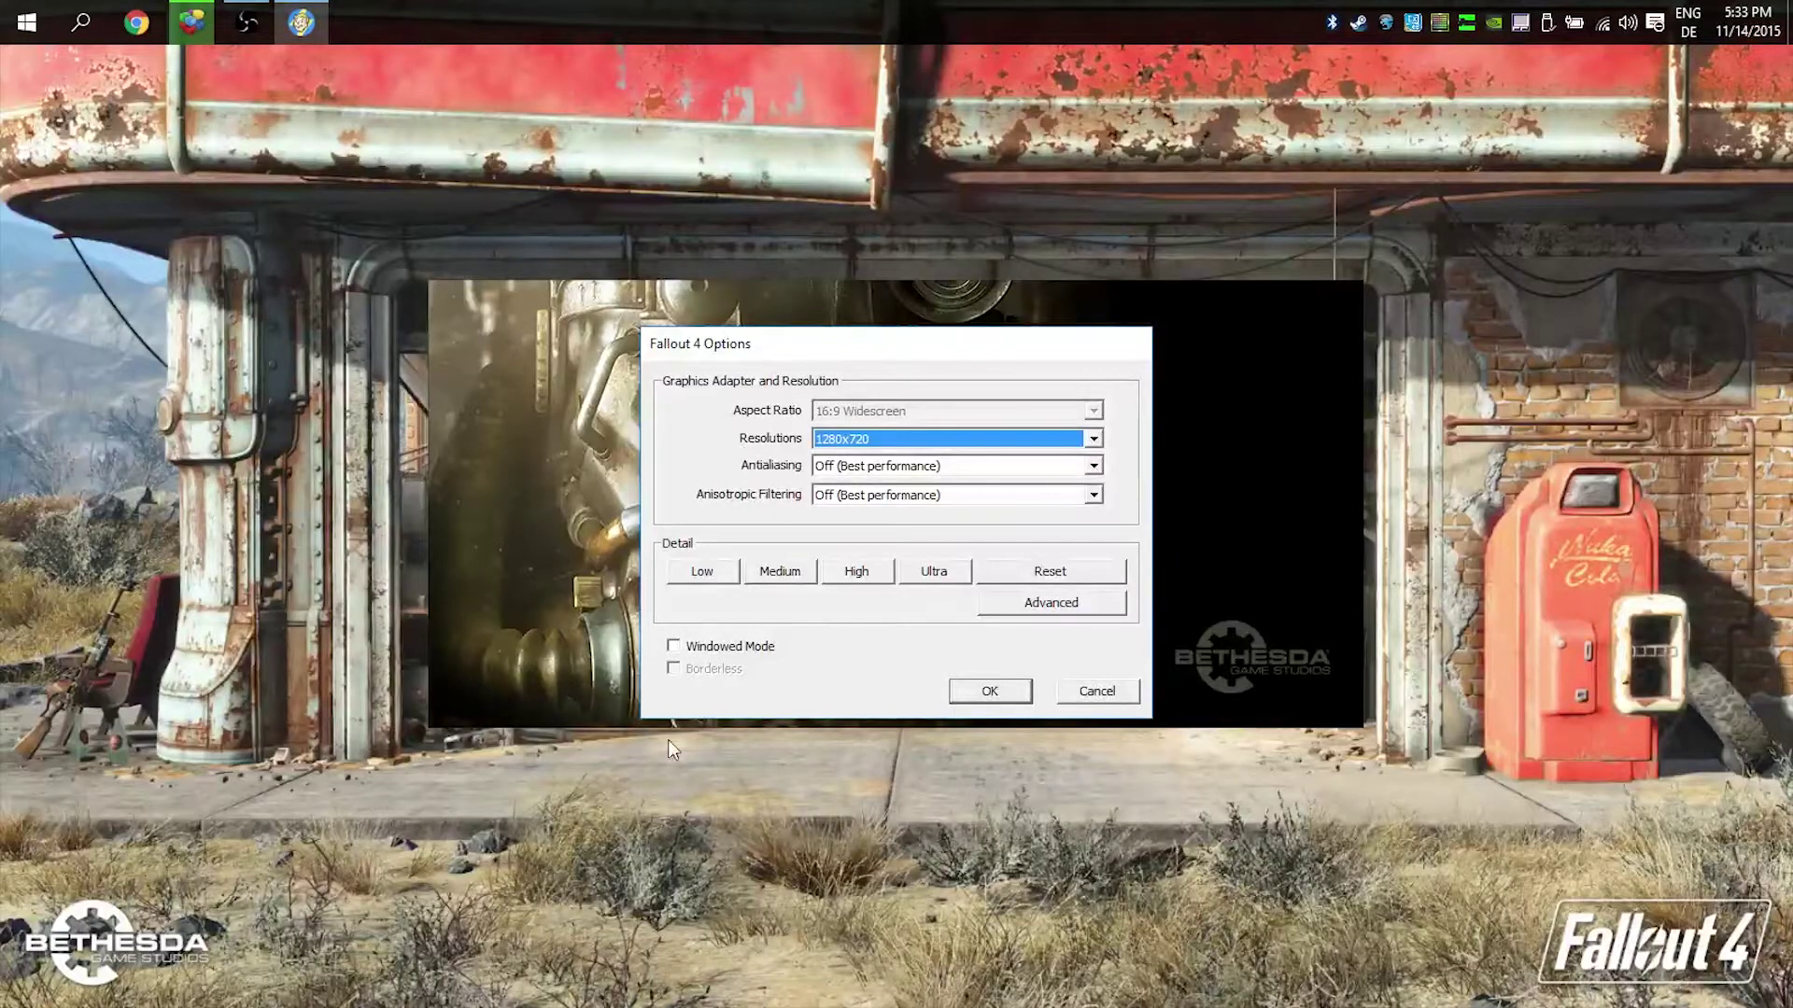
click(719, 647)
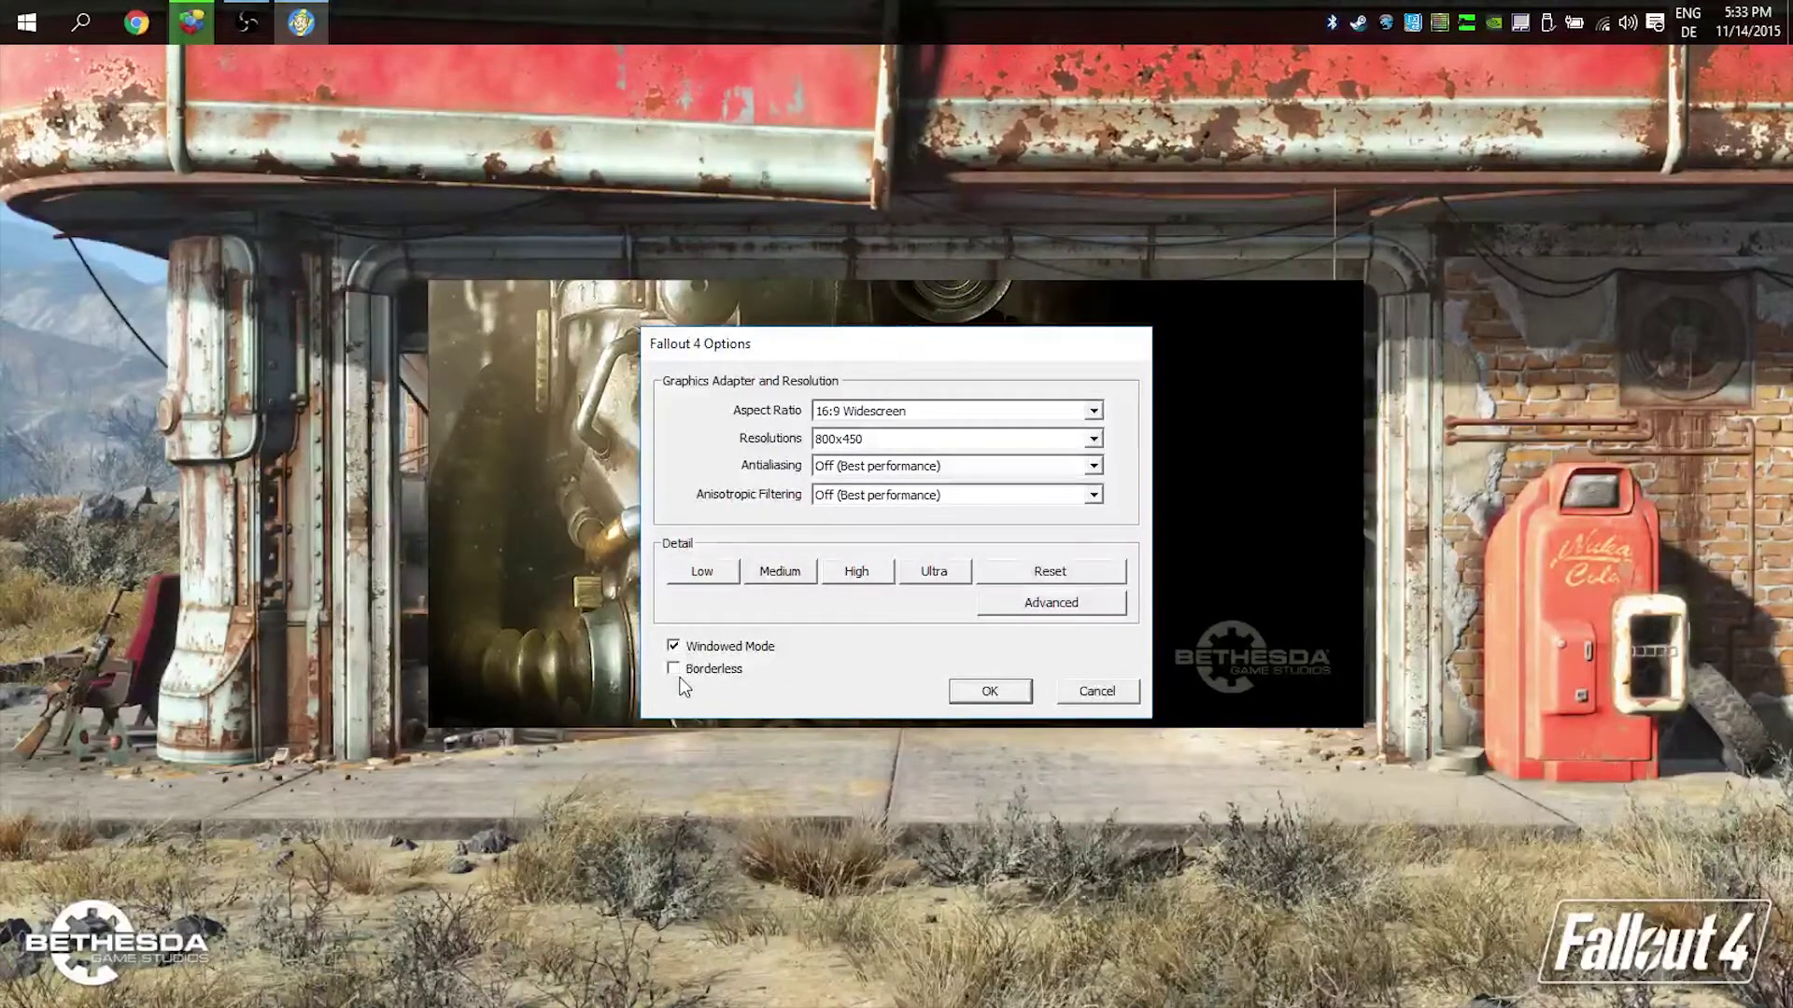
click(1101, 691)
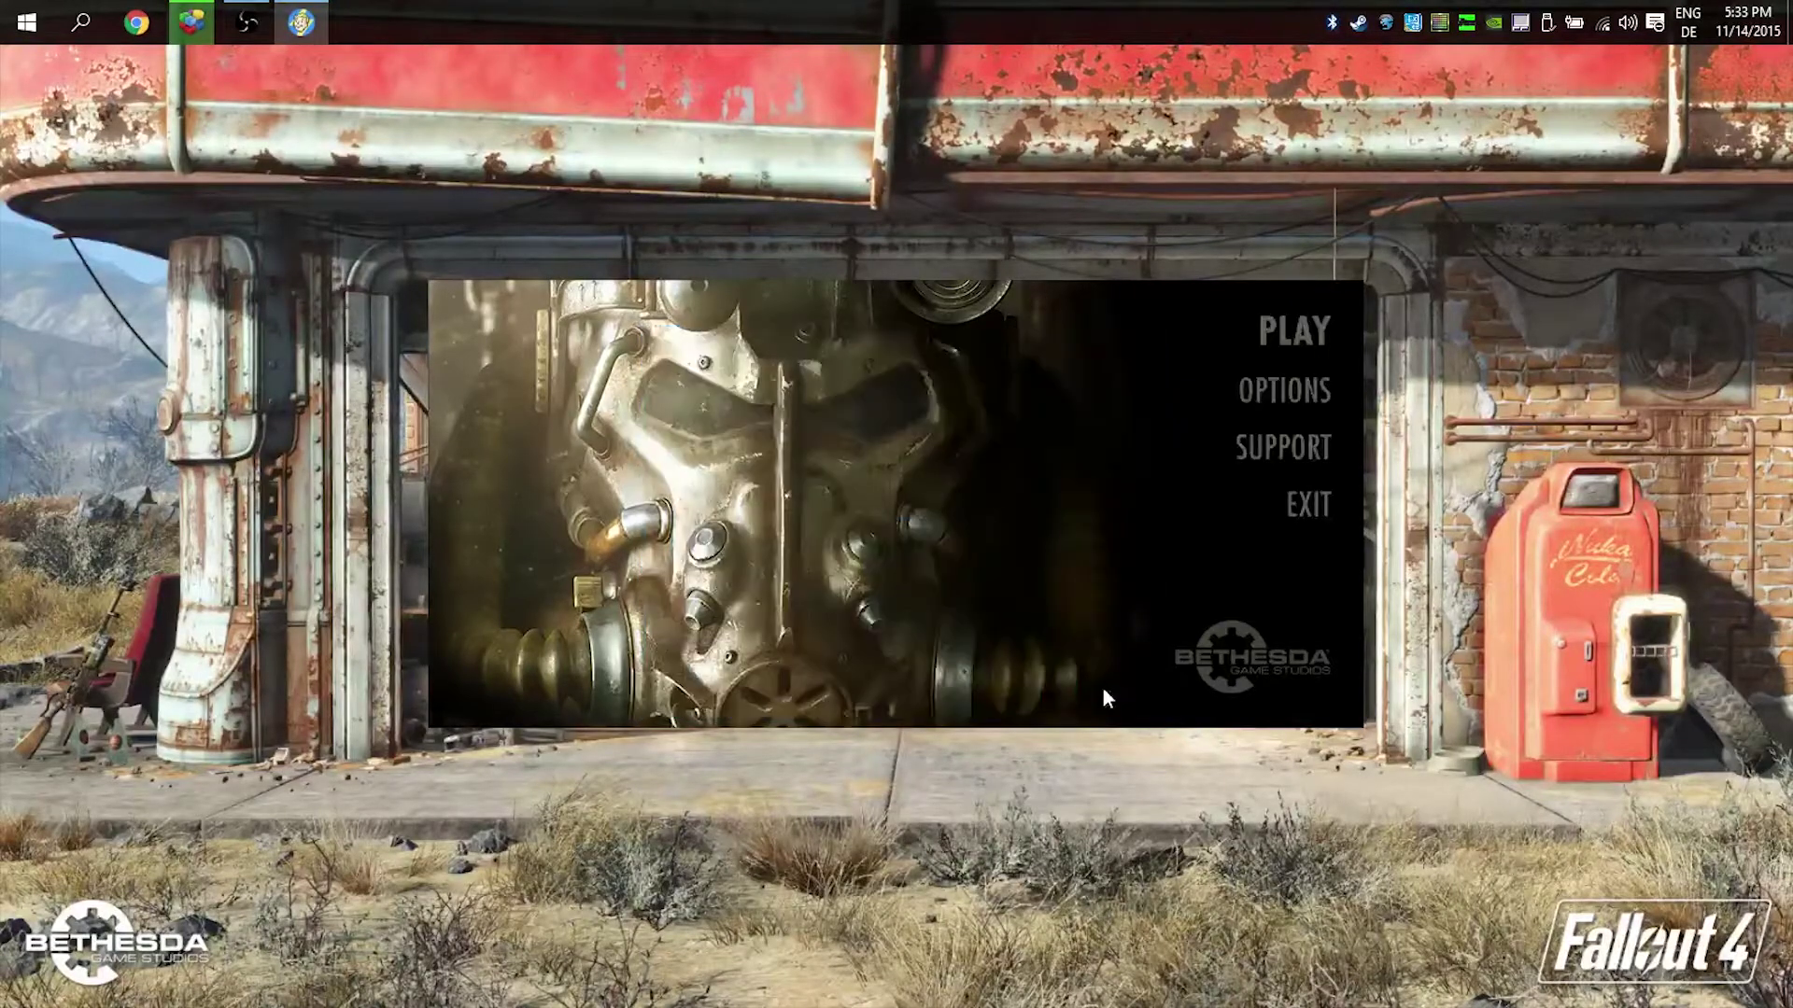
Step: Exit the launcher, open Intel Graphics Properties from the desktop, confirm 3D Performance, and close it
click(1317, 504)
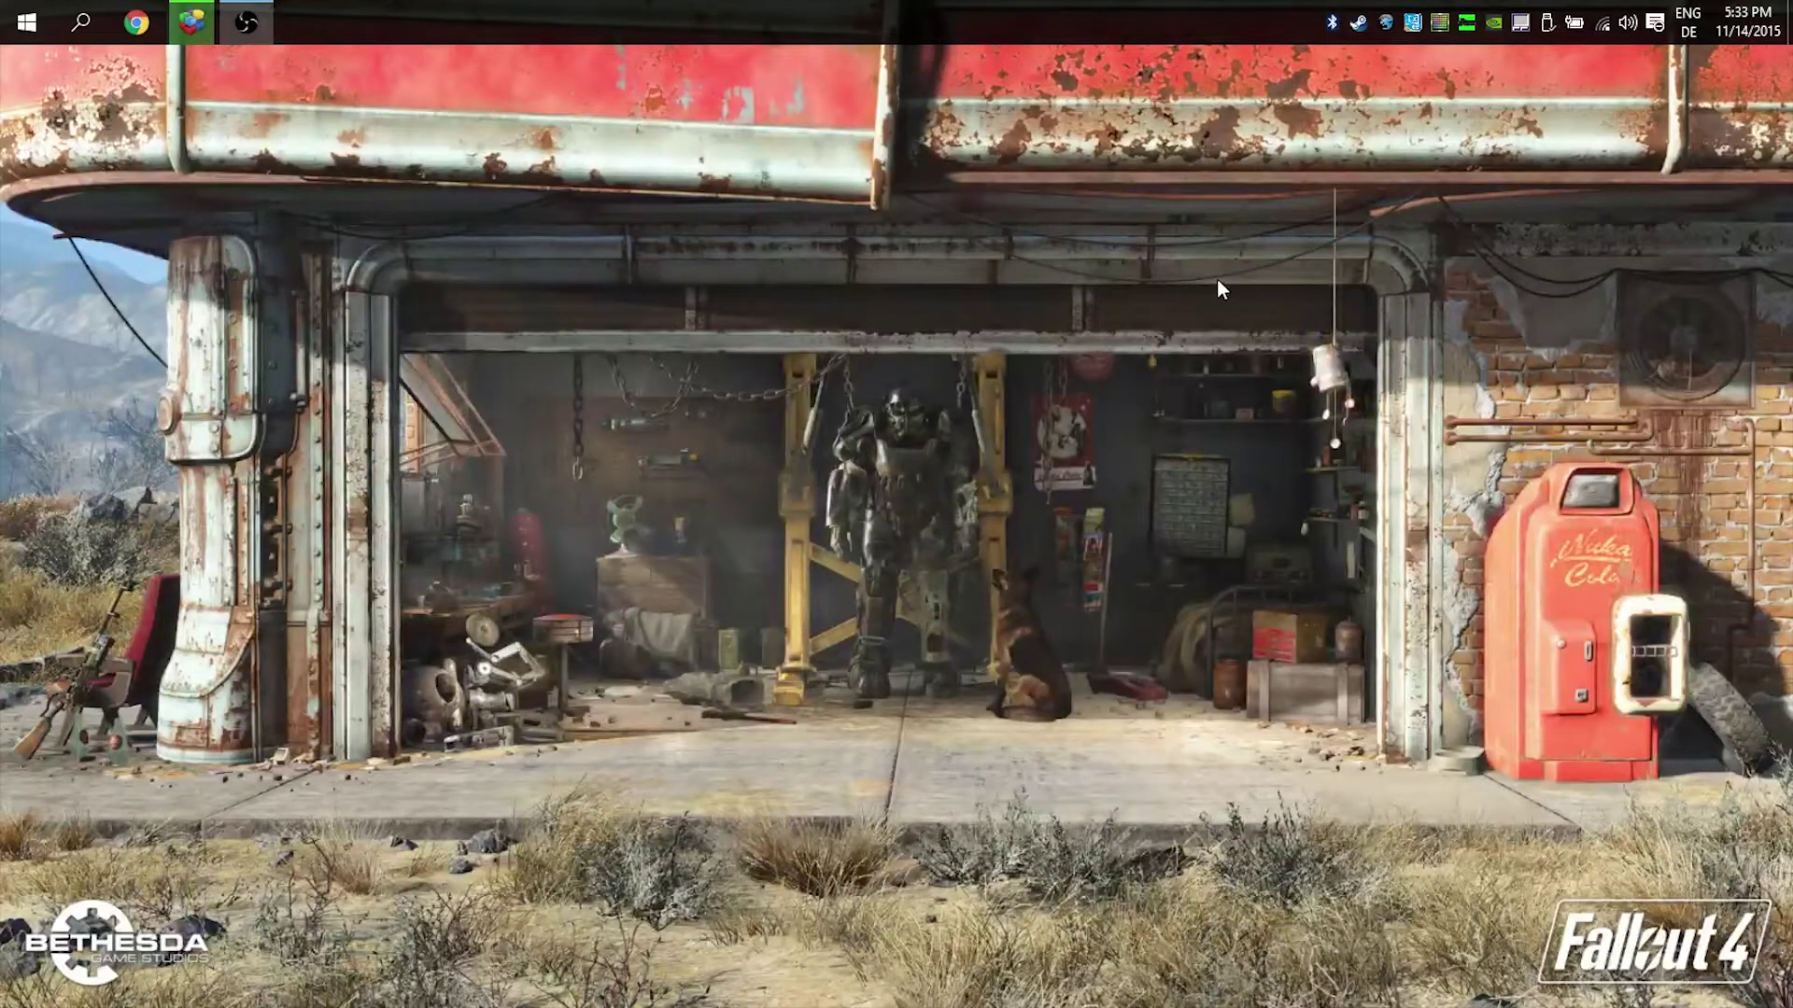
right_click(1082, 469)
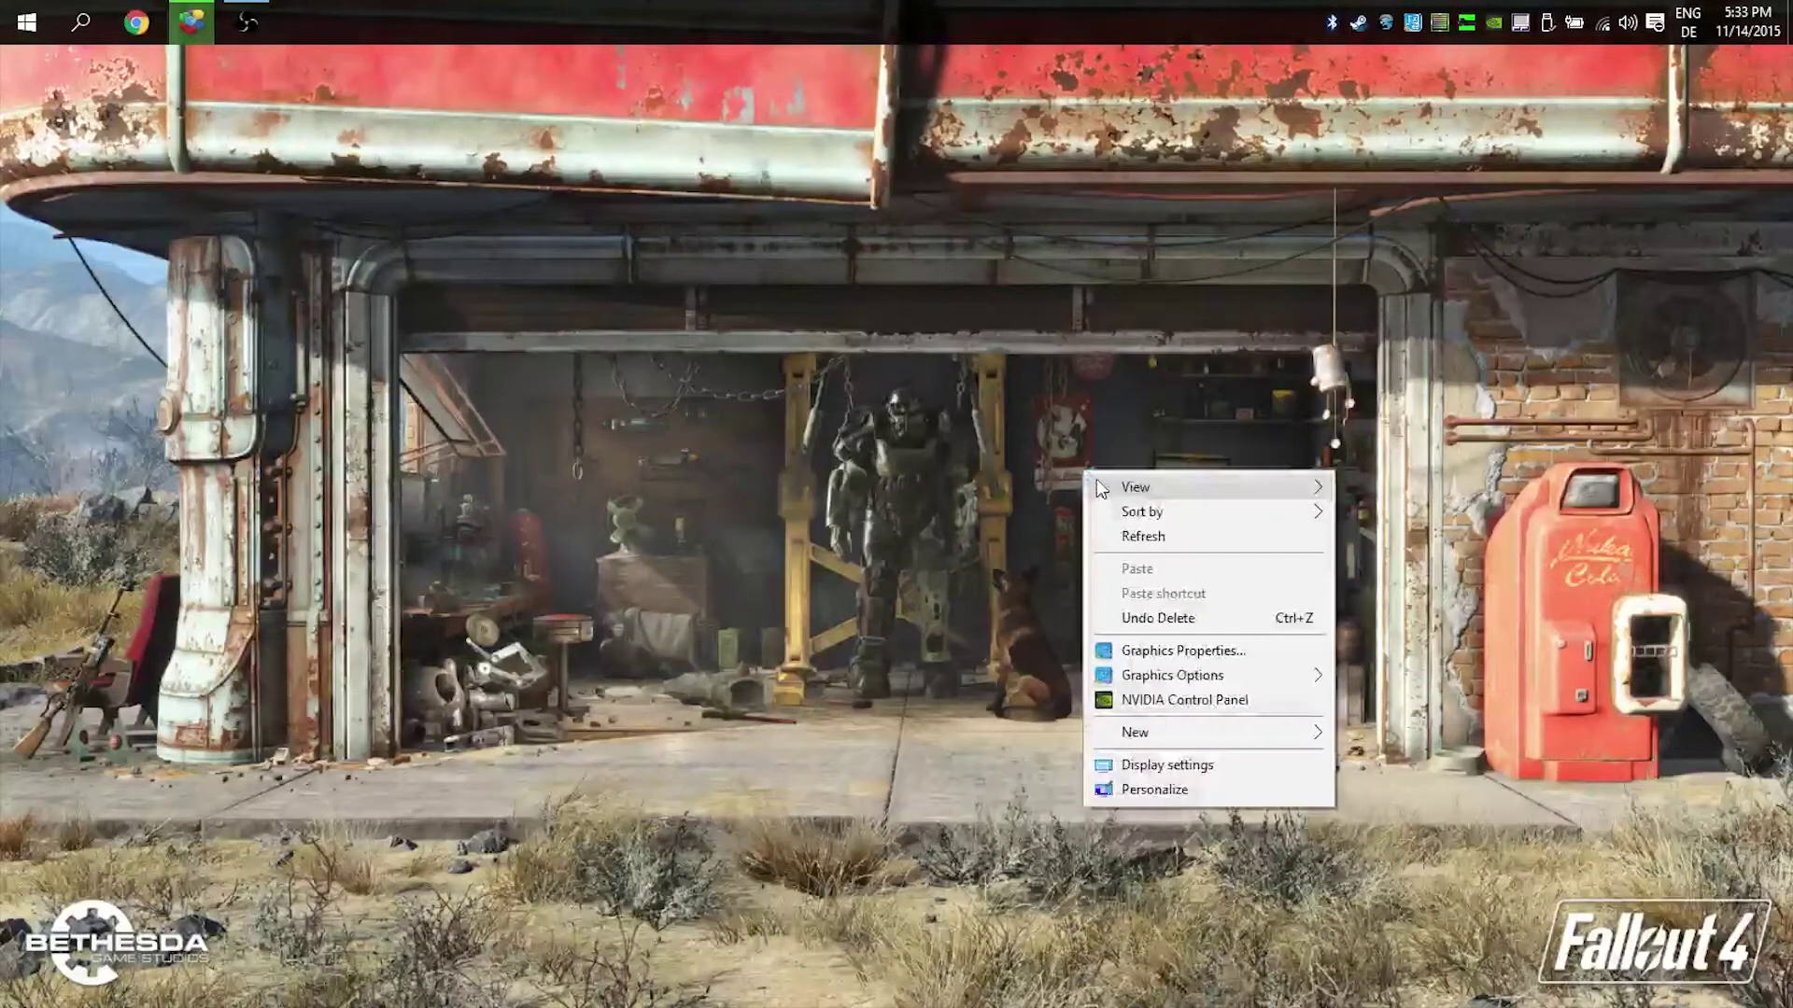
click(1209, 650)
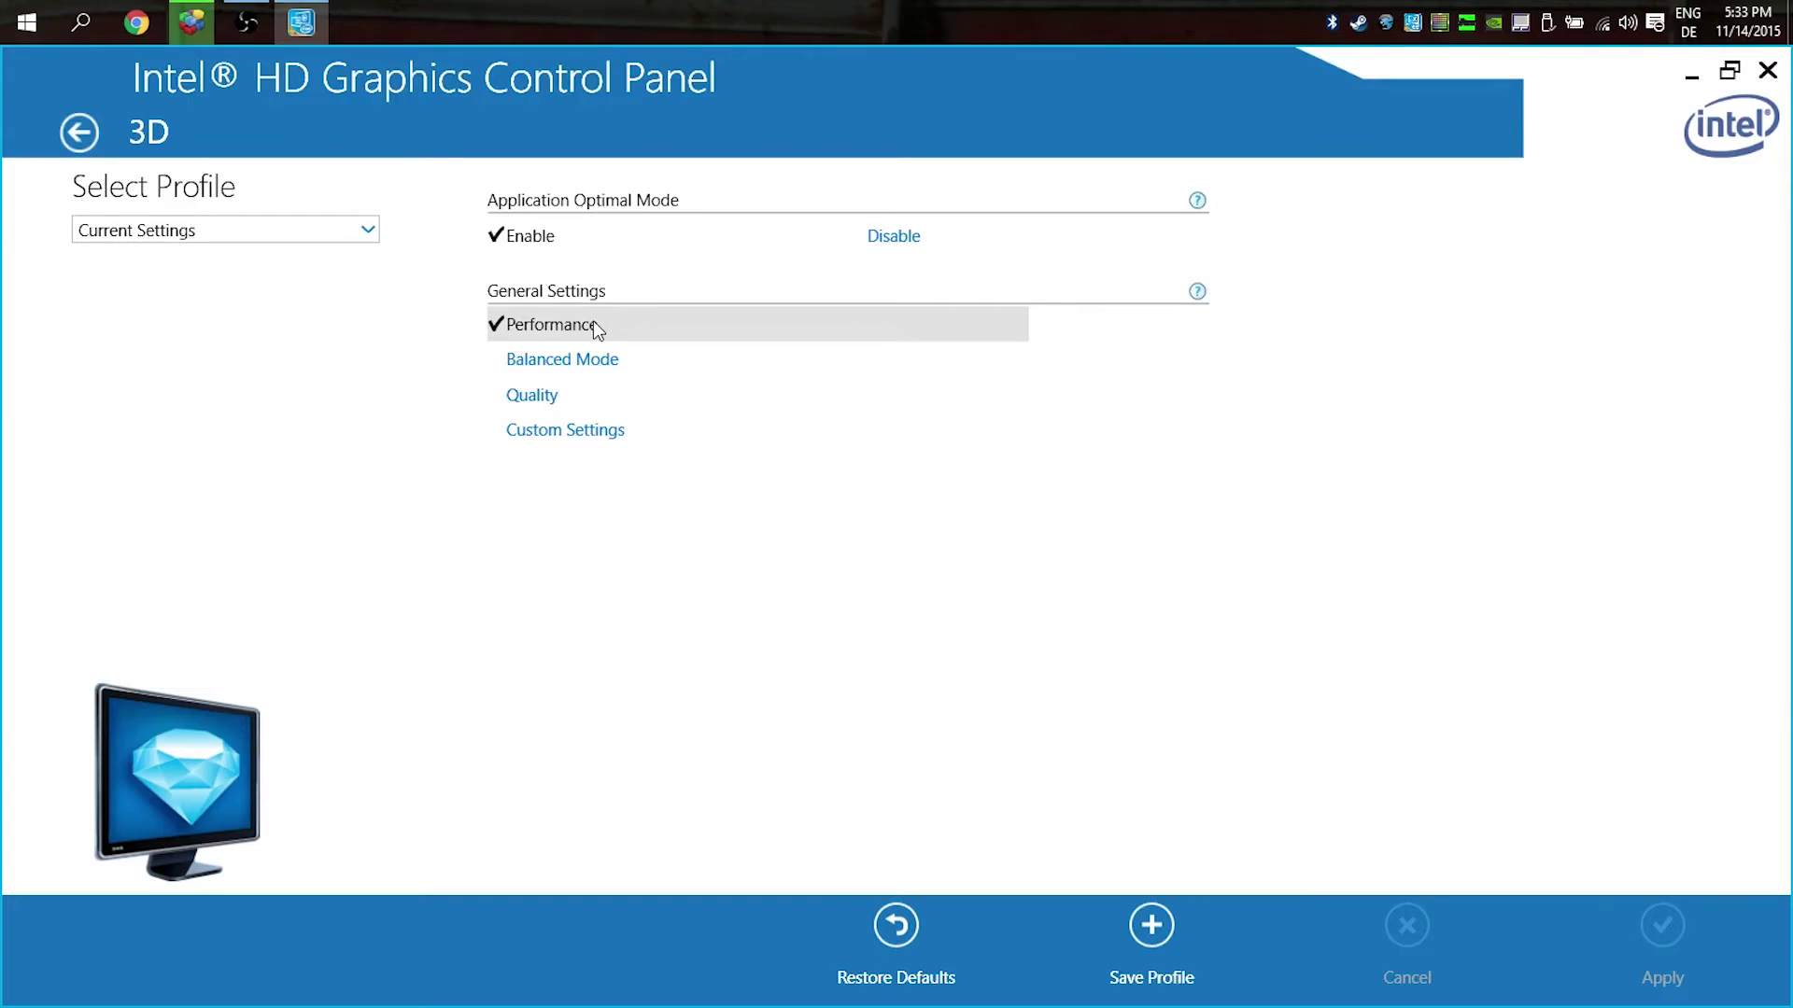
click(1772, 73)
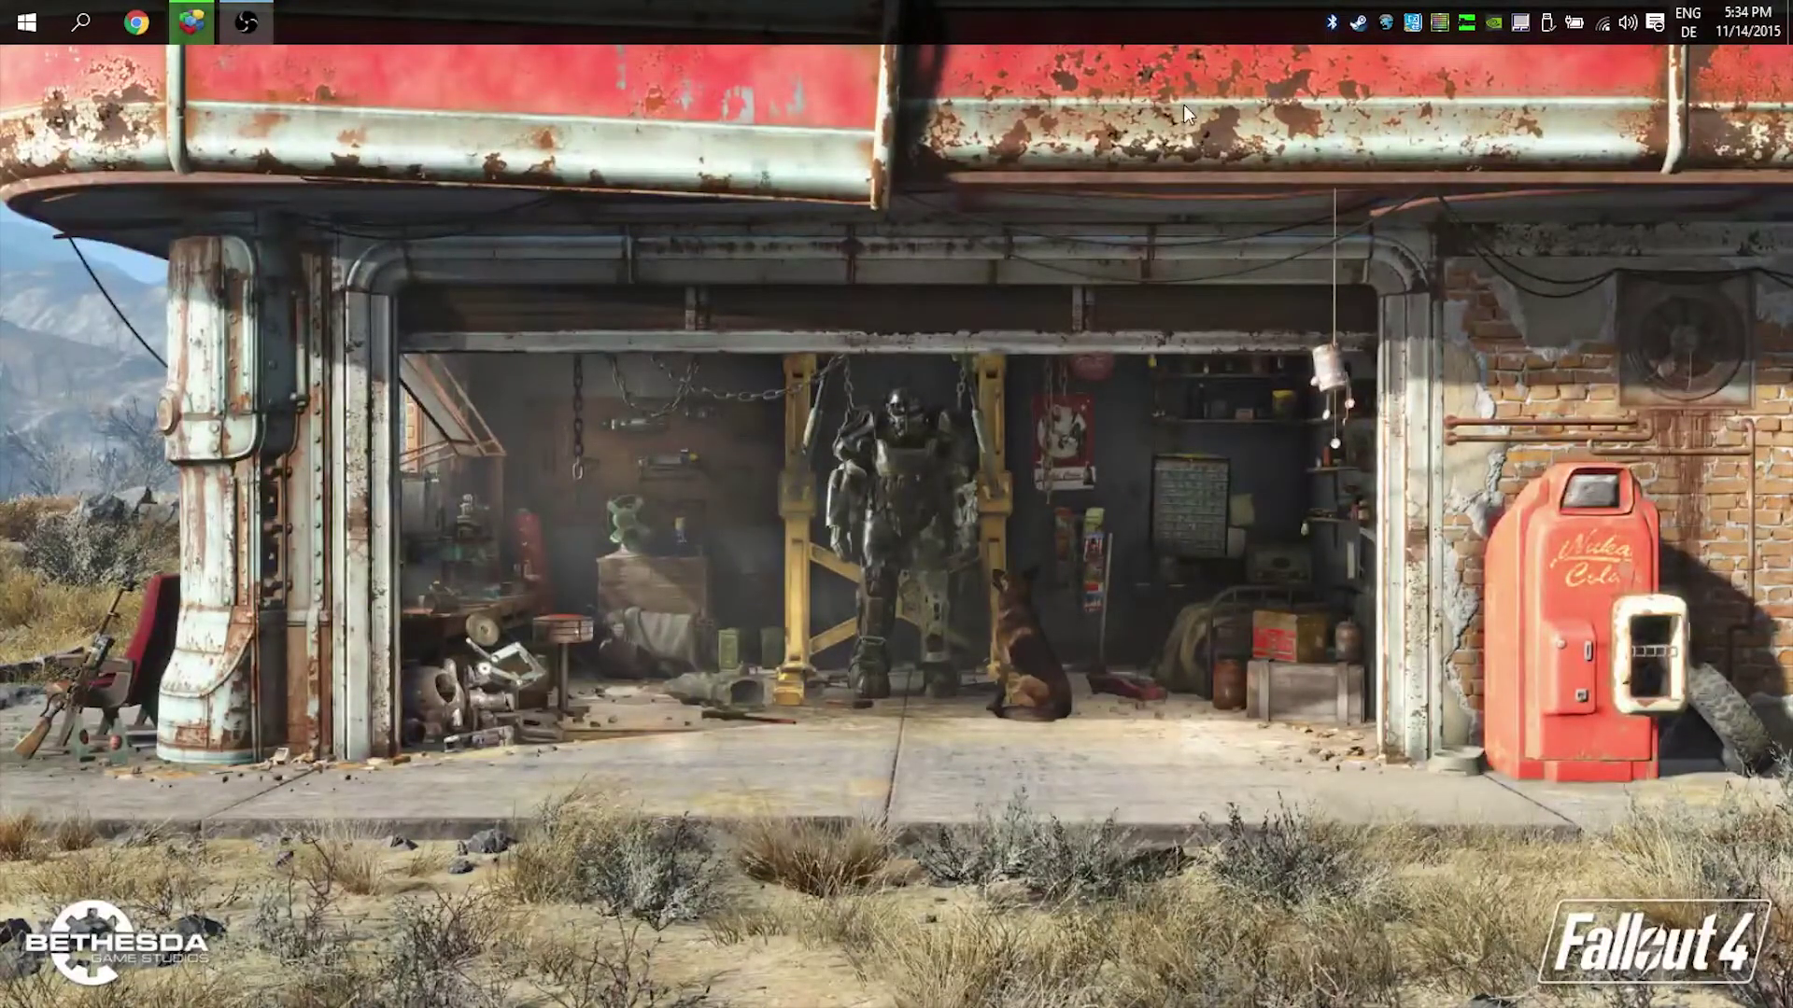
Step: Bring Defraggler back up and select drive Festplatte 6 (E:)
click(204, 32)
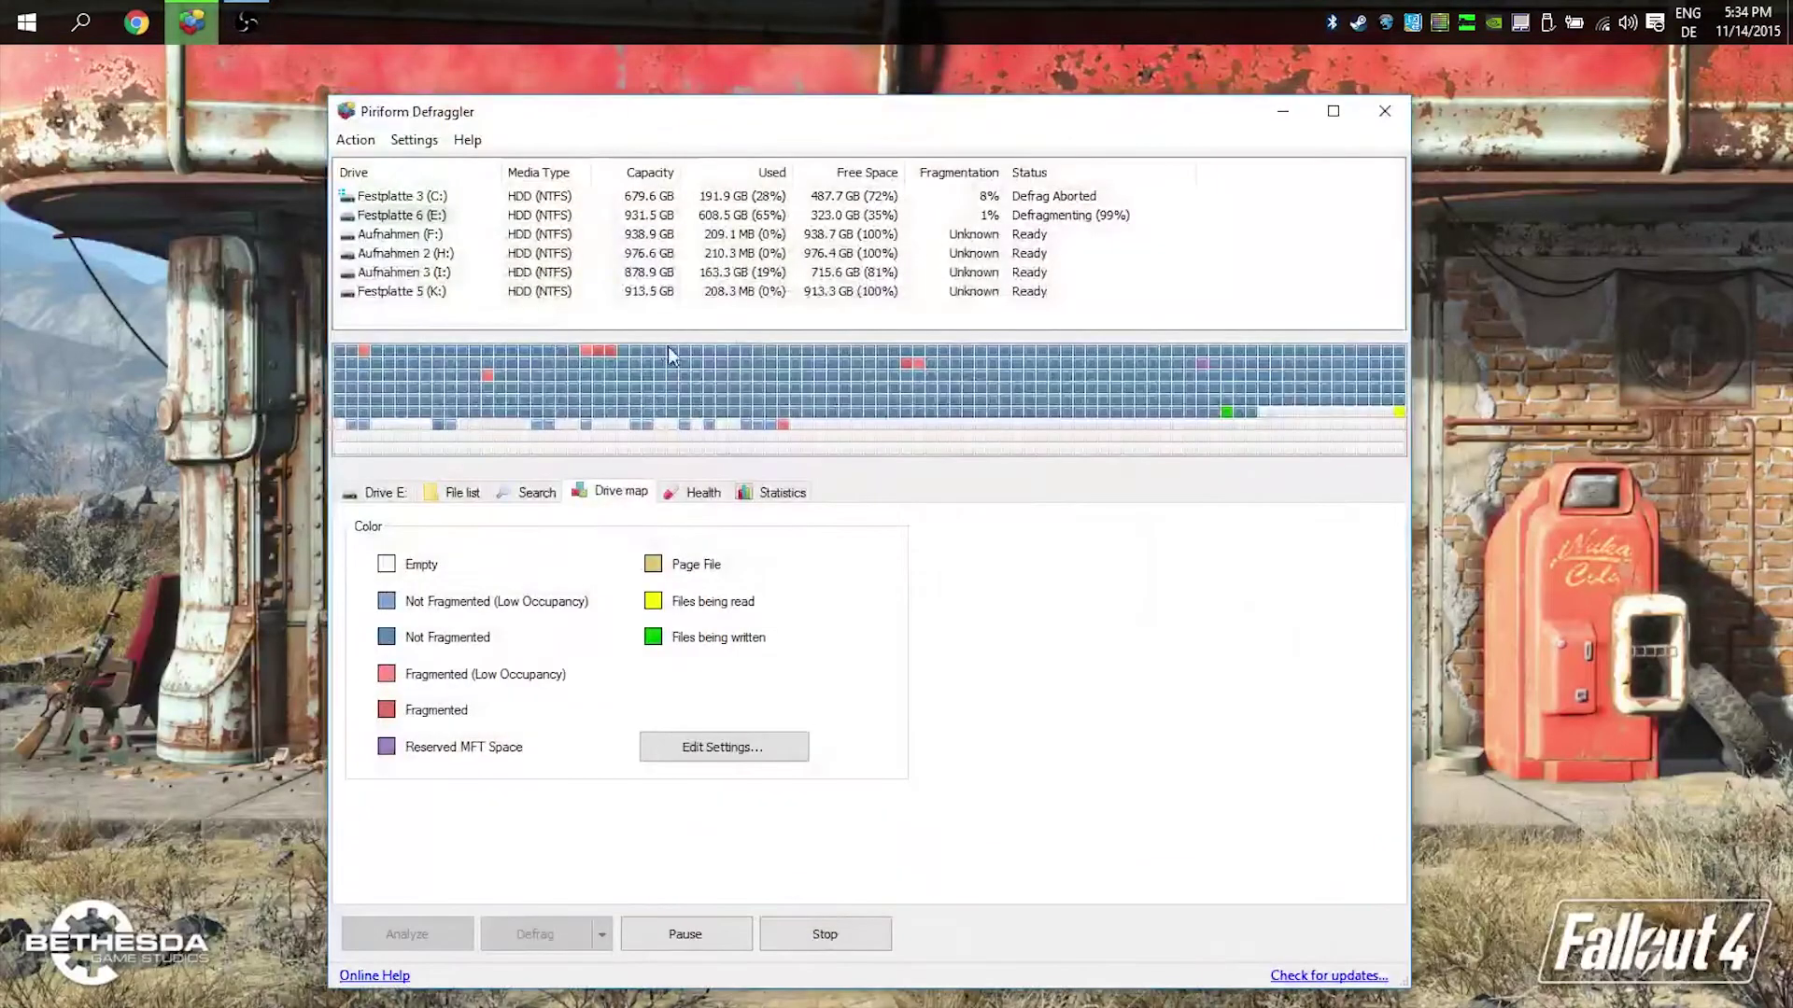
click(397, 215)
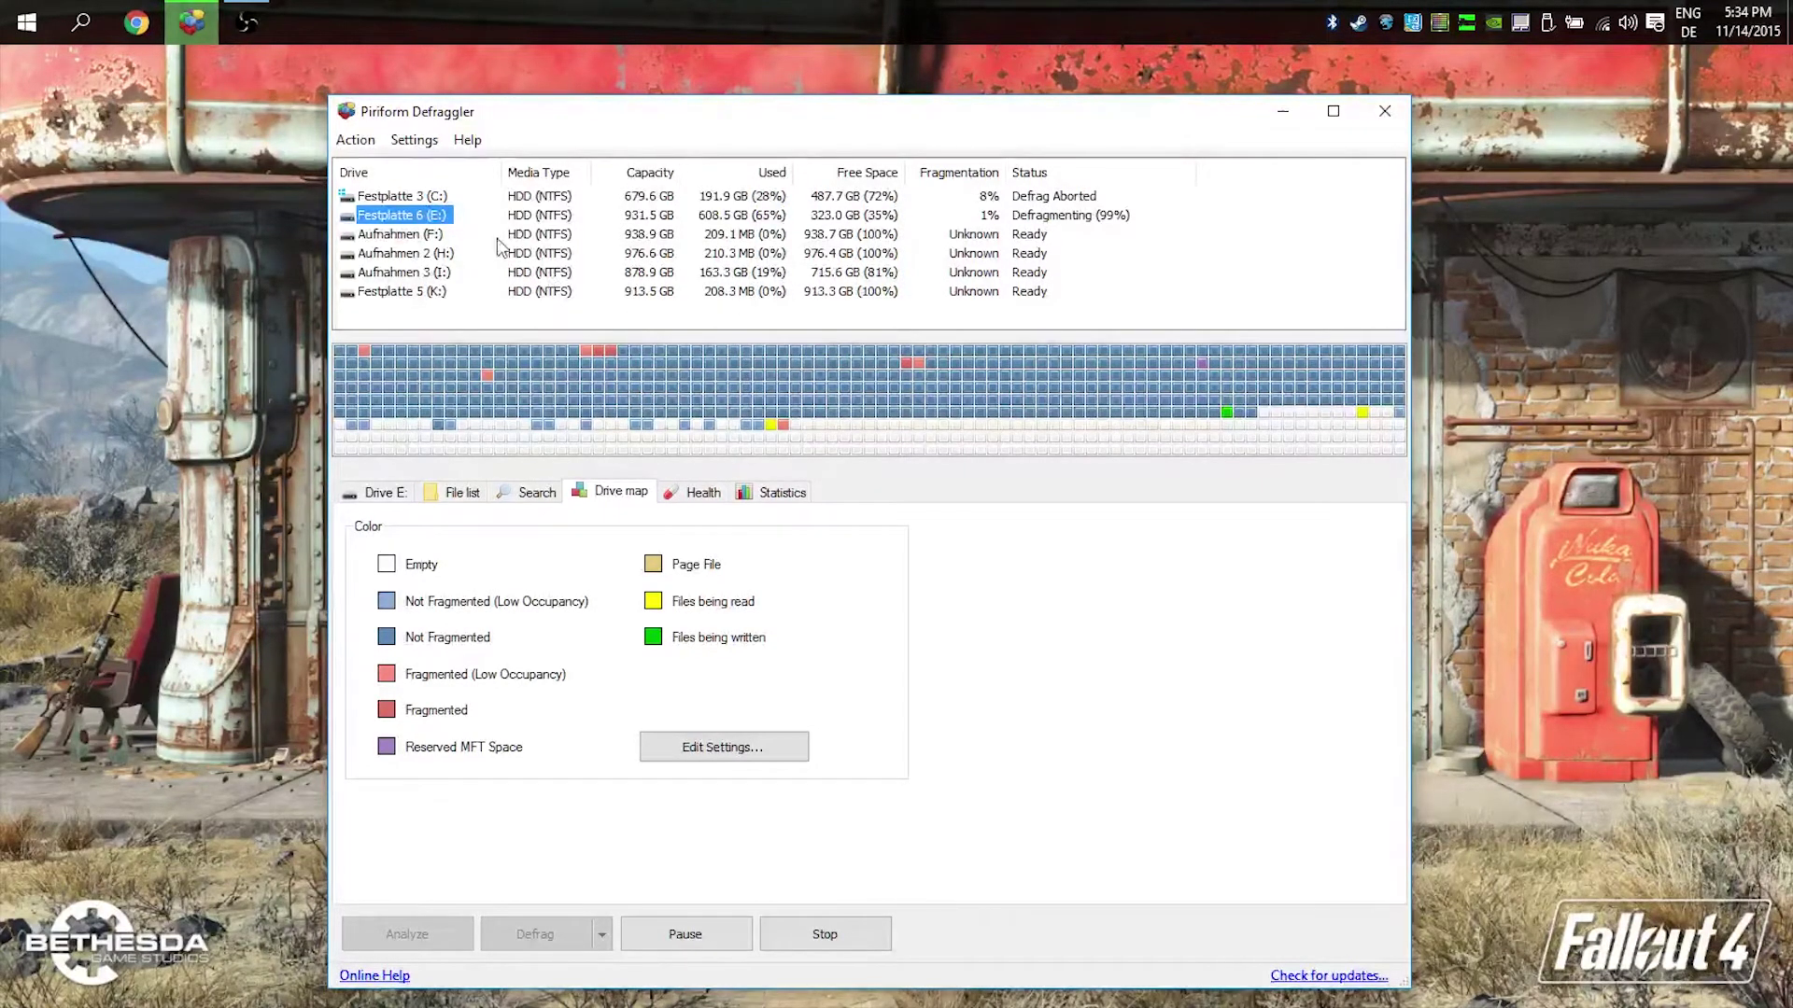
drag(368, 113, 435, 116)
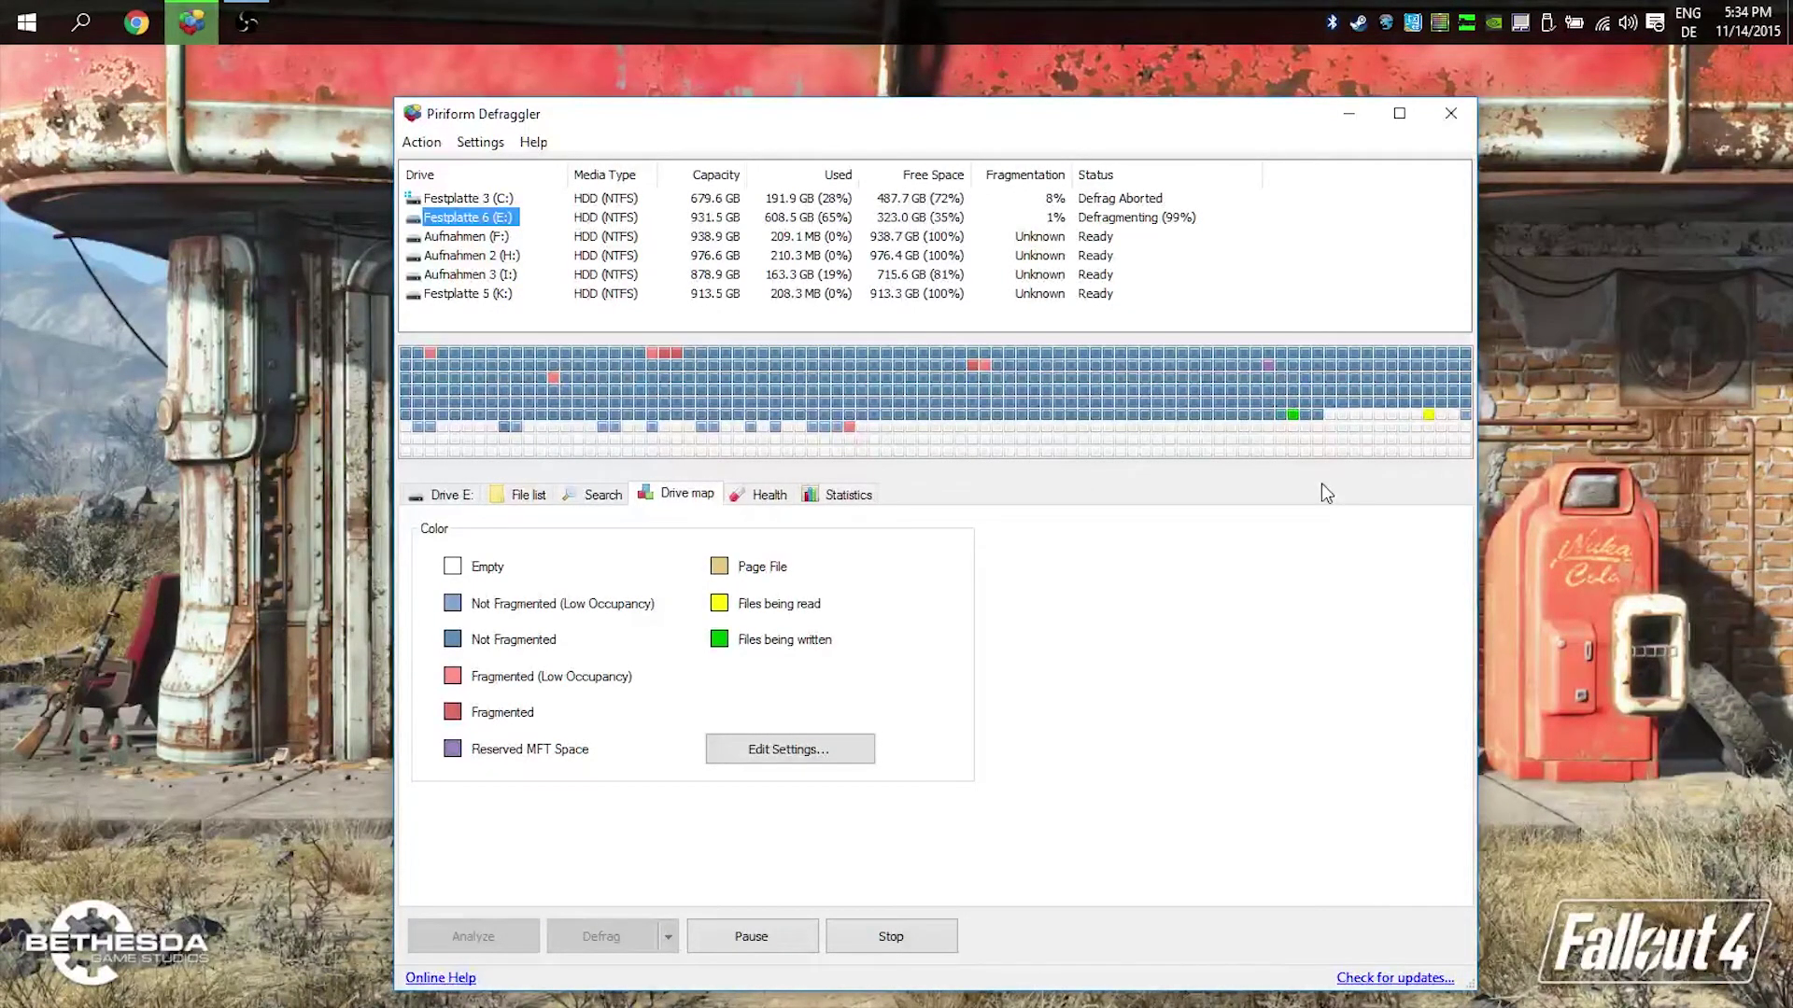
Step: Review drive E's health, statistics and 99% defrag status, then quit Defraggler
click(764, 495)
click(687, 496)
click(738, 499)
click(565, 497)
click(758, 497)
click(836, 500)
click(426, 501)
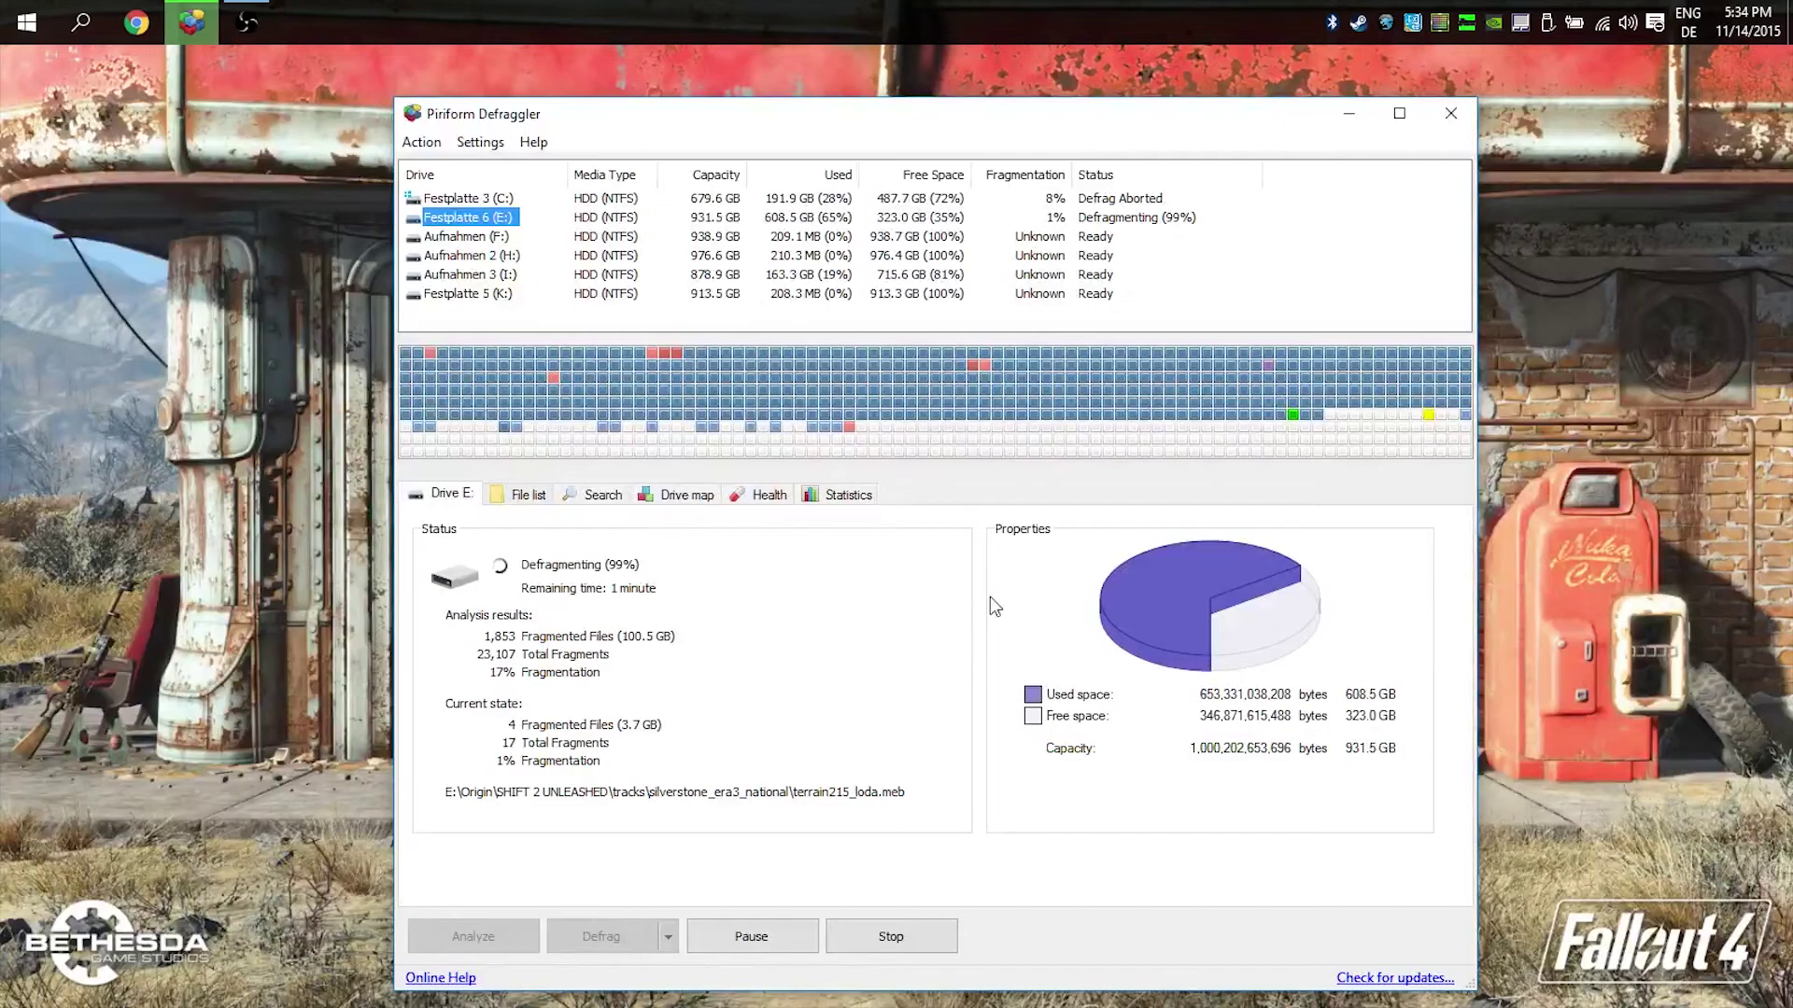
click(1453, 120)
key(Return)
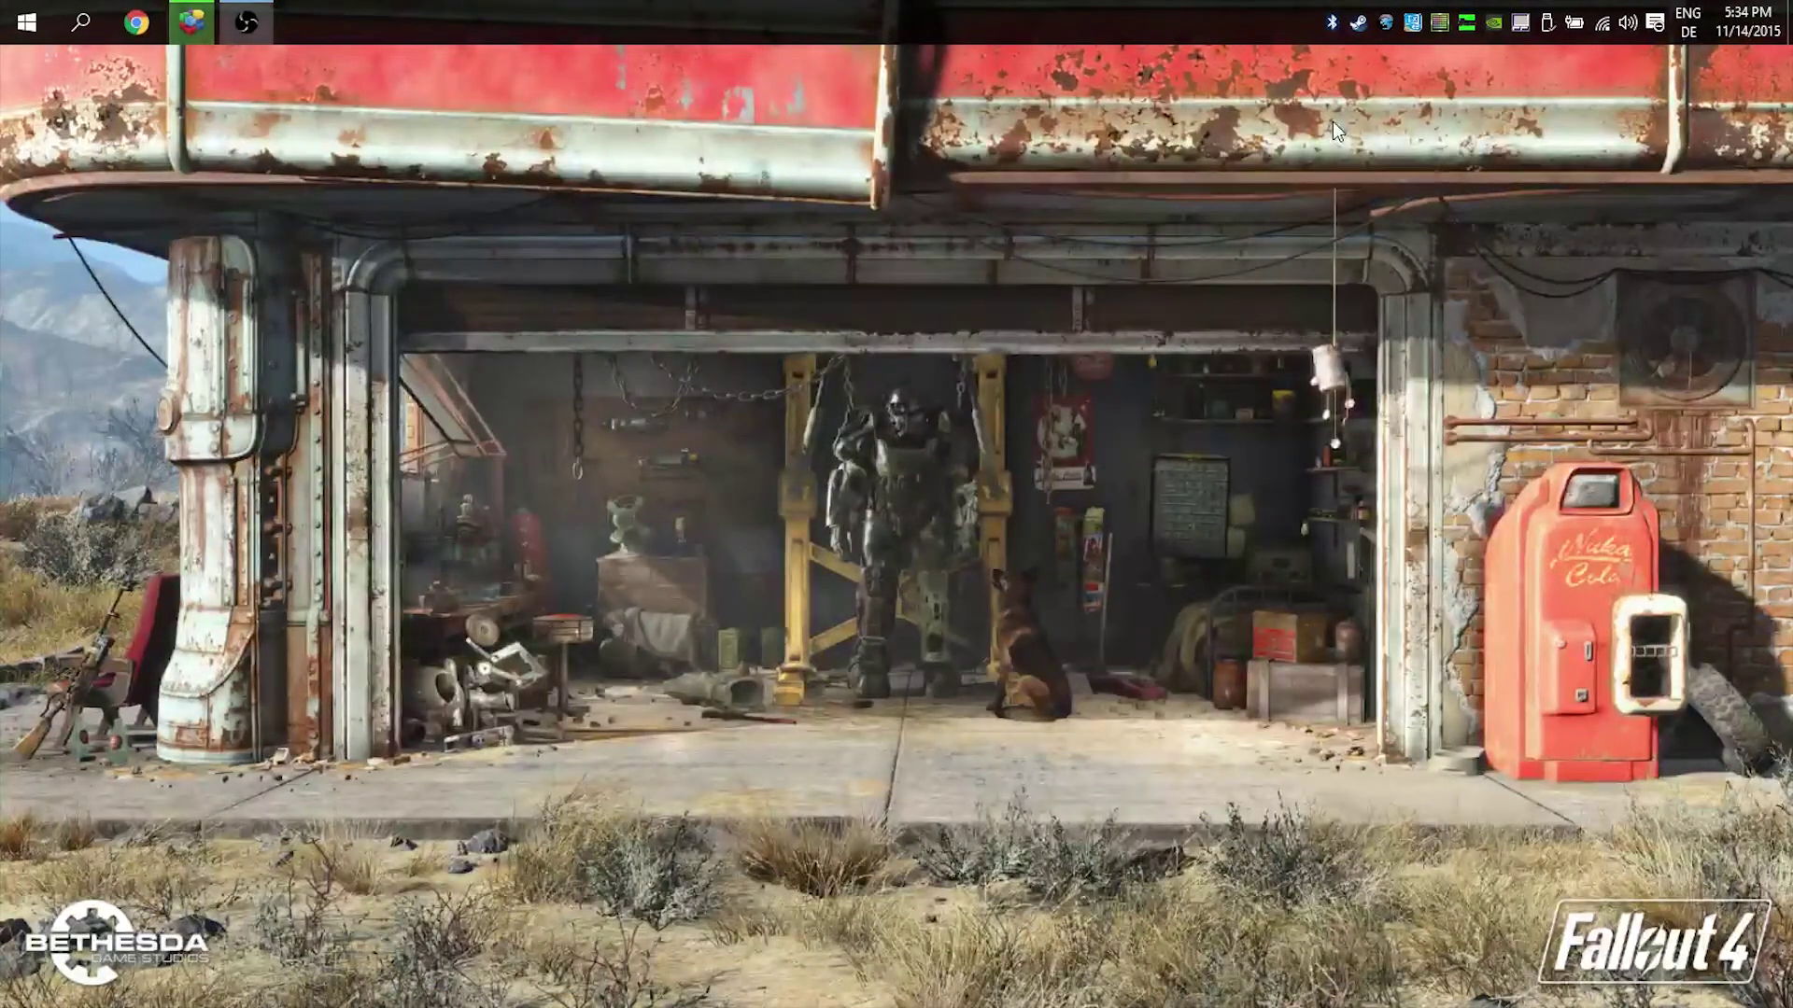